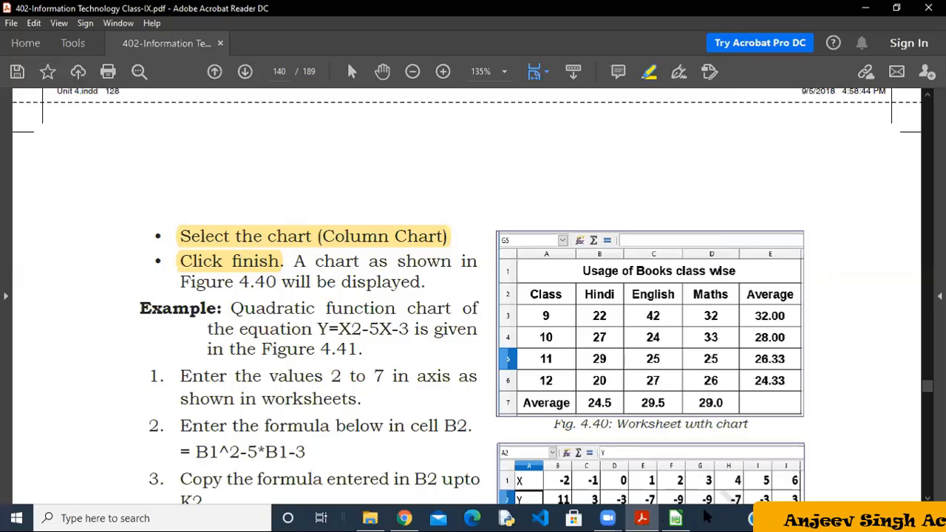
# Step: Switch to DemoCalc.ods in LibreOffice Calc and resize its window to sit beside the textbook's book usage table
pyautogui.click(676, 518)
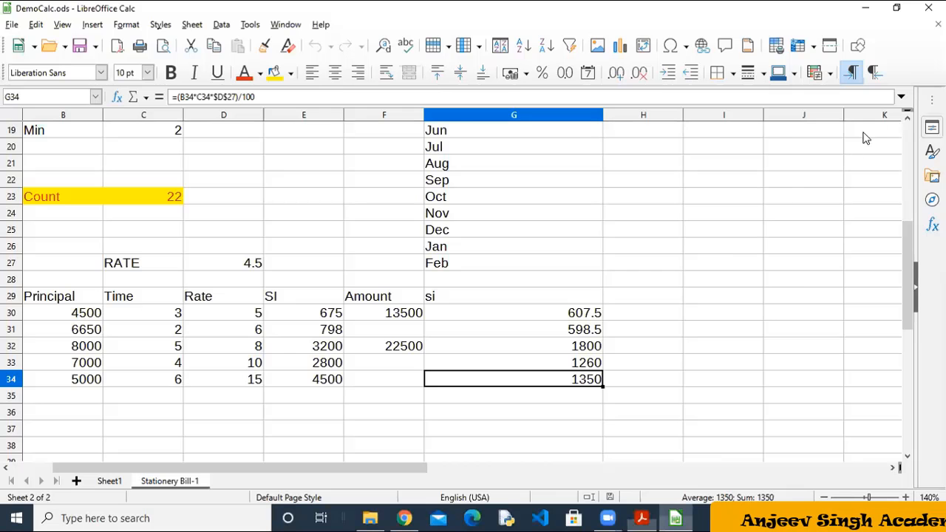
pyautogui.click(897, 10)
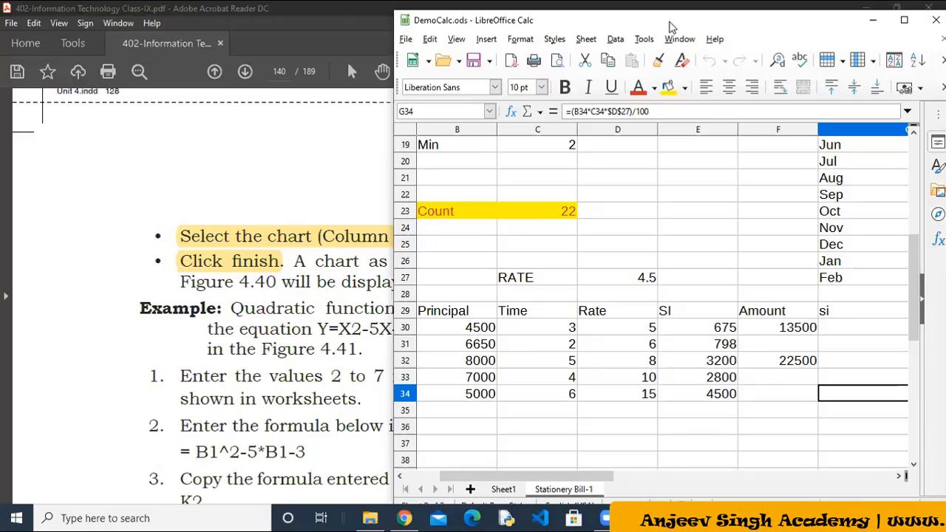
pyautogui.doubleClick(669, 22)
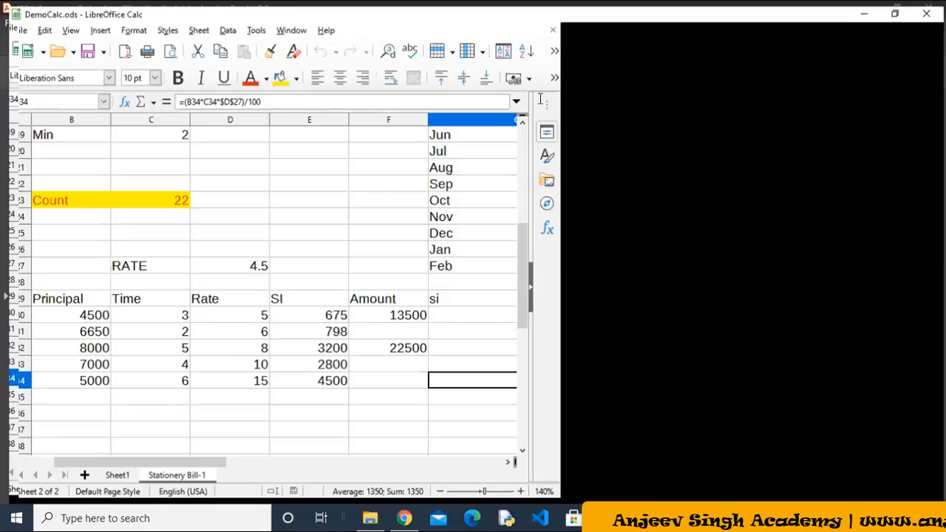
pyautogui.click(900, 6)
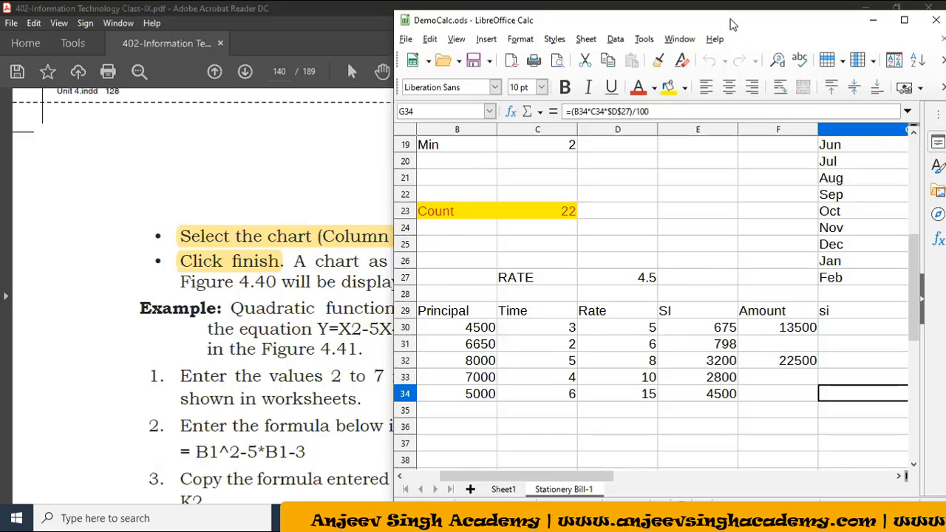
pyautogui.moveTo(732, 25); pyautogui.dragTo(341, 18)
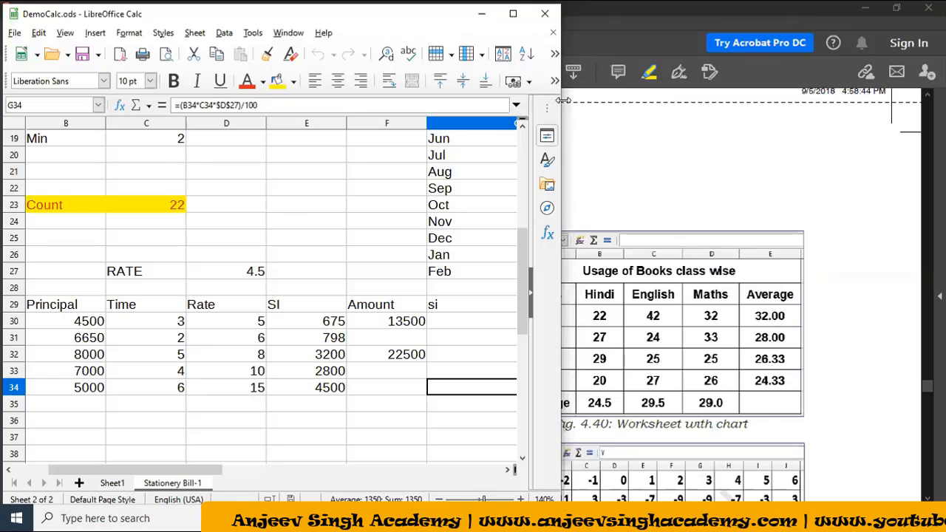
pyautogui.moveTo(563, 99); pyautogui.dragTo(544, 107)
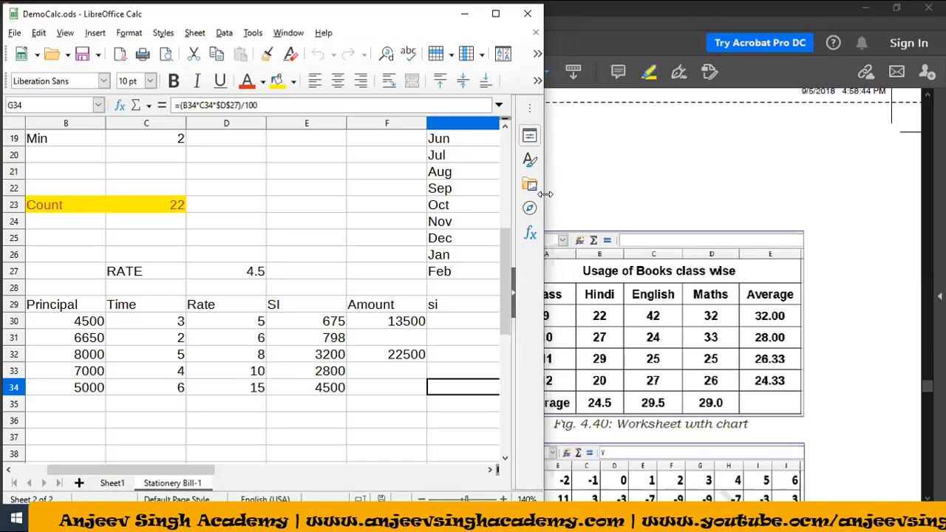
pyautogui.moveTo(545, 194); pyautogui.dragTo(494, 194)
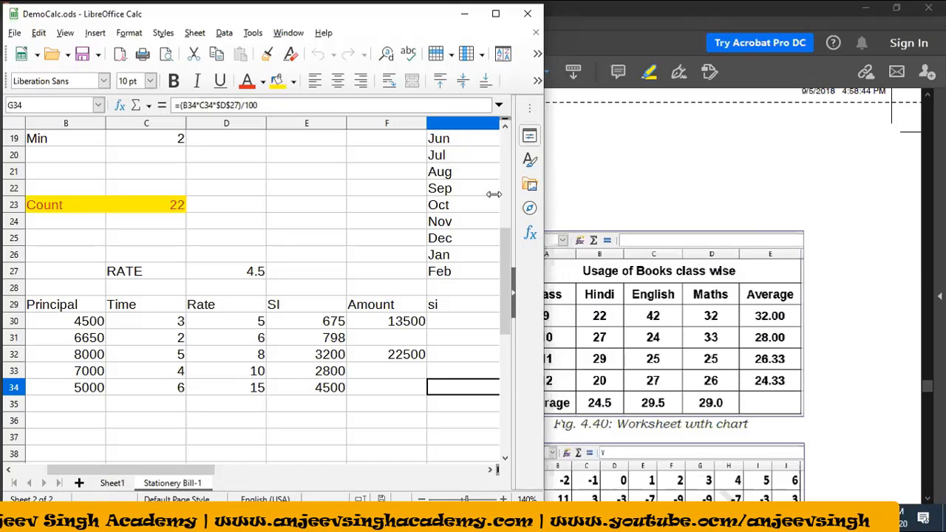
# Step: Enter the title "Usage of Books Class Wise" in cell B38, below the existing interest table
pyautogui.moveTo(450, 251); pyautogui.dragTo(446, 347)
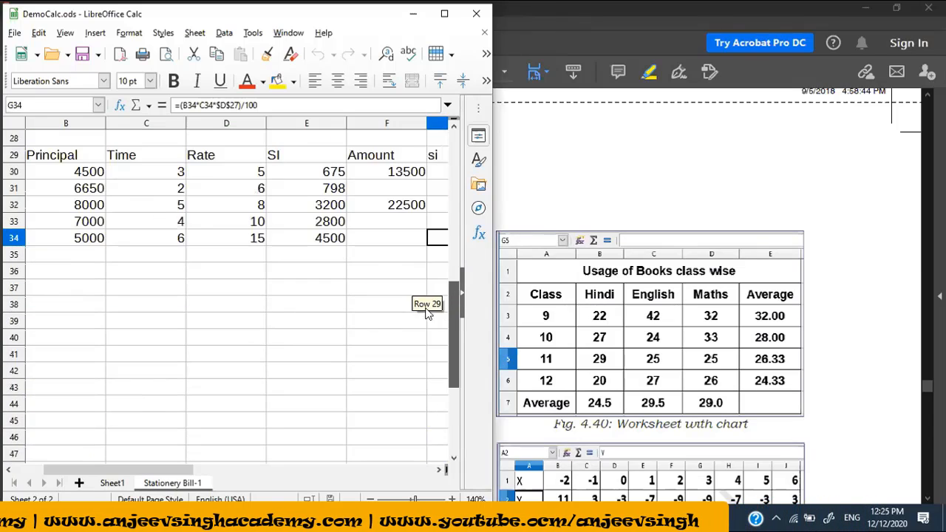
pyautogui.click(56, 287)
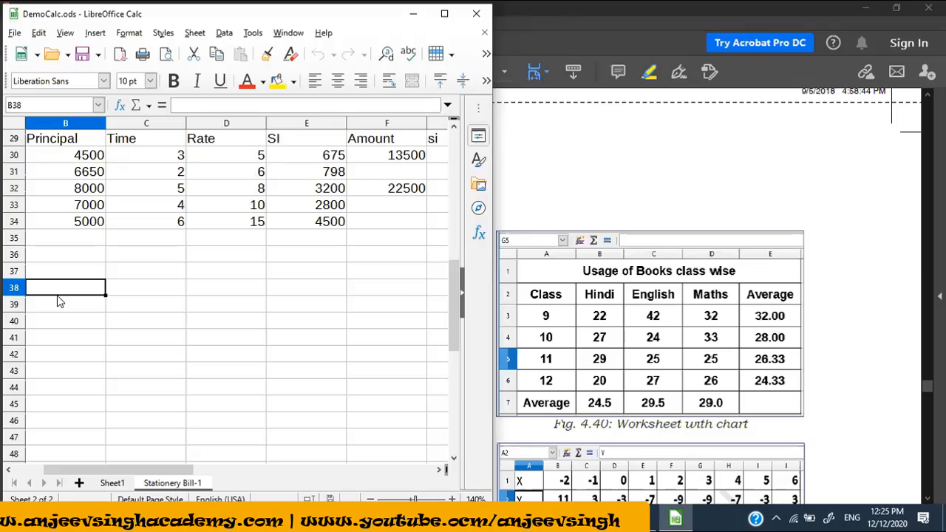
pyautogui.write('uS')
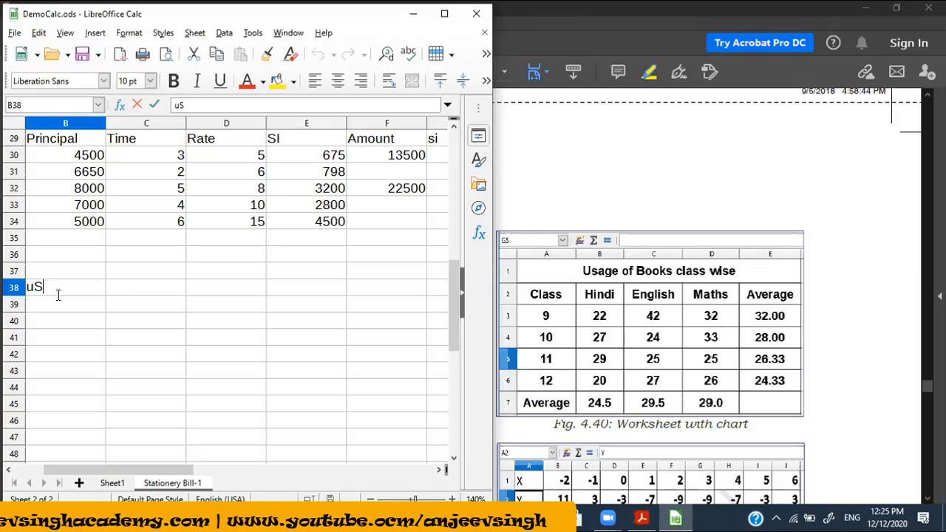
pyautogui.write('age of Books')
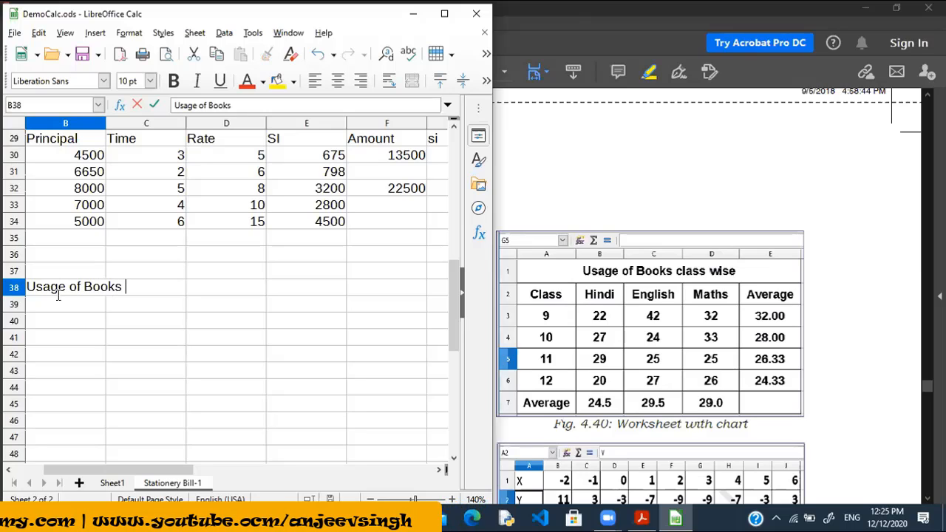
pyautogui.write(' Class Wise')
pyautogui.press('Return')
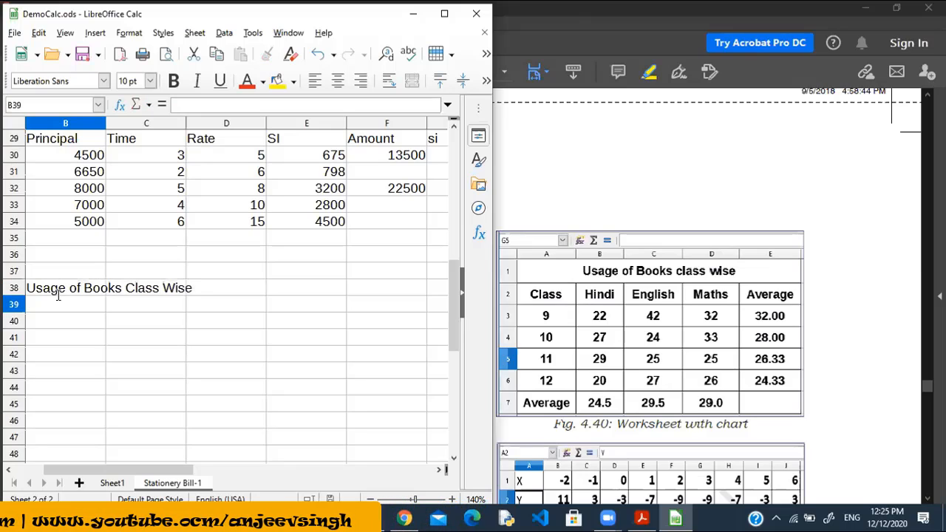
# Step: Enter the column headings Class, Hindi, English, Maths and Average in cells B39 to F39
pyautogui.write('Class')
pyautogui.press('Tab')
pyautogui.write('Hindi')
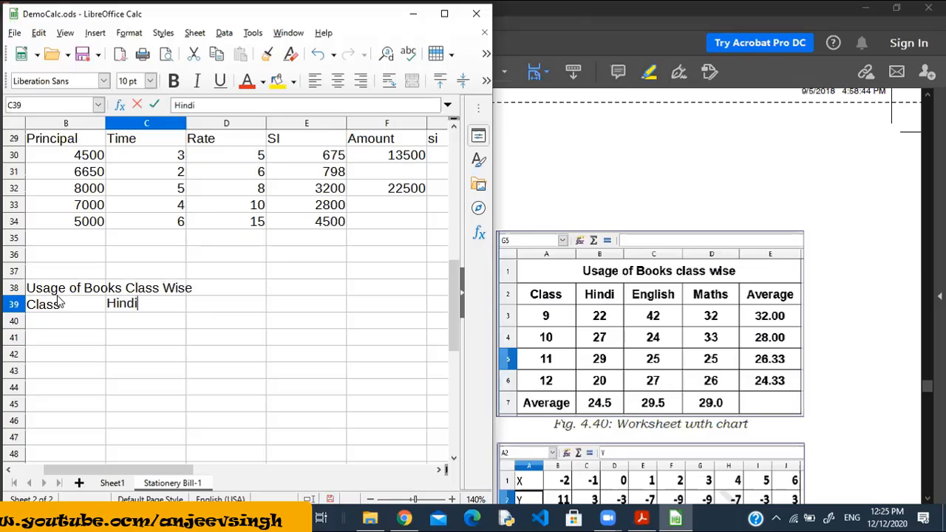
pyautogui.press('Tab')
pyautogui.write('E')
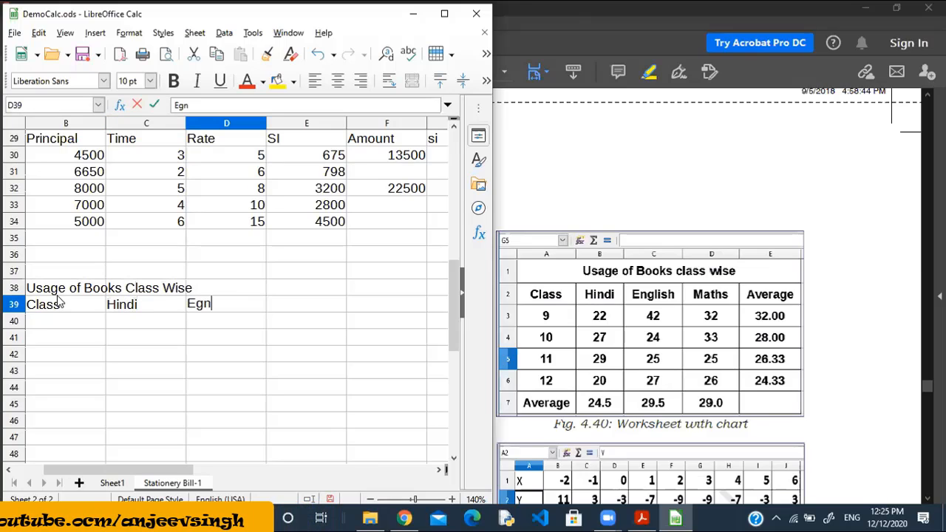
pyautogui.write('gn')
pyautogui.press('BackSpace')
pyautogui.write('nglish')
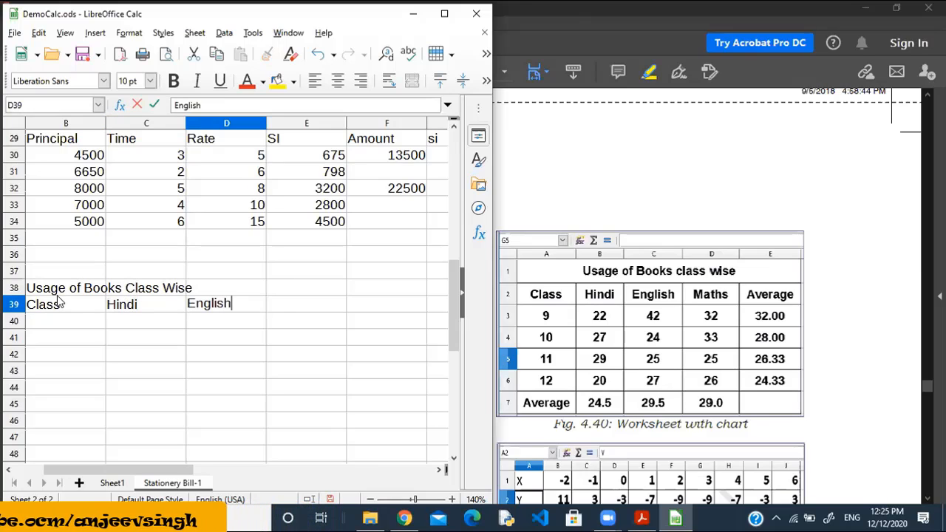
pyautogui.press('Tab')
pyautogui.write('Maths')
pyautogui.press('Tab')
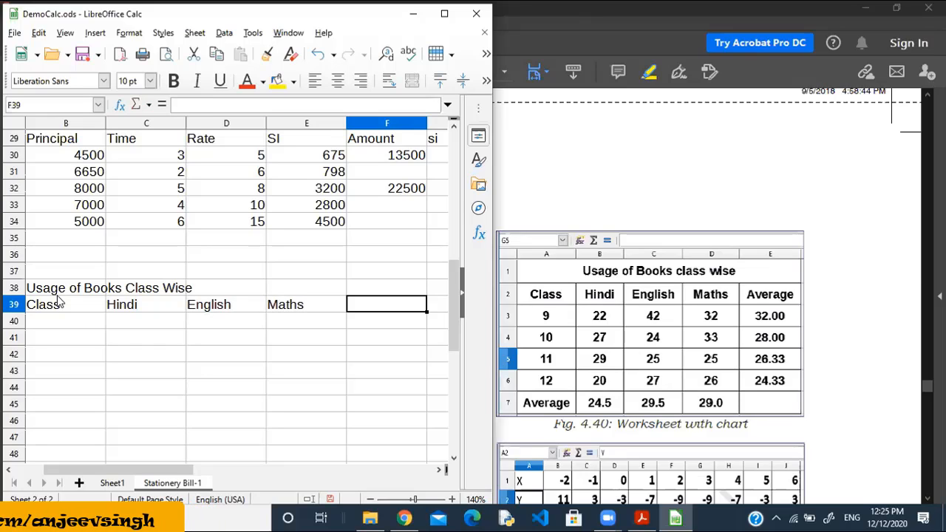
pyautogui.write('Average')
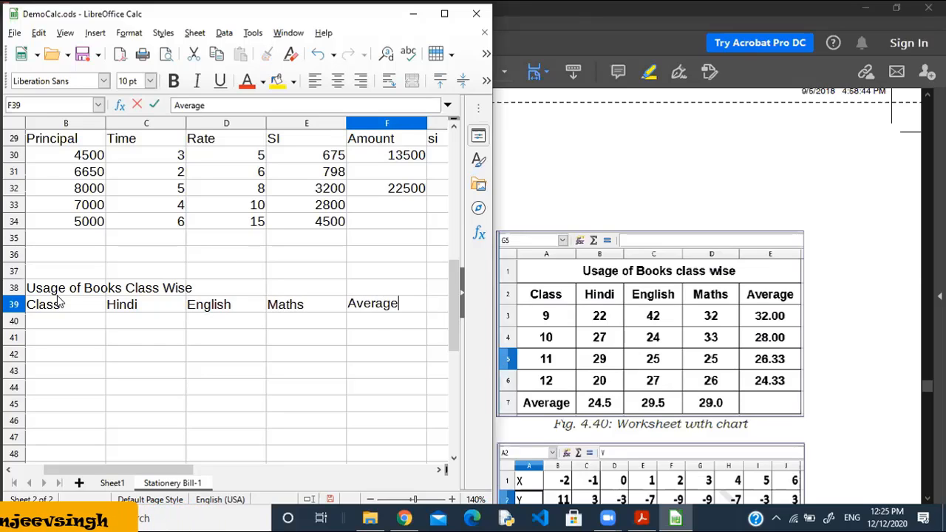
pyautogui.press('Return')
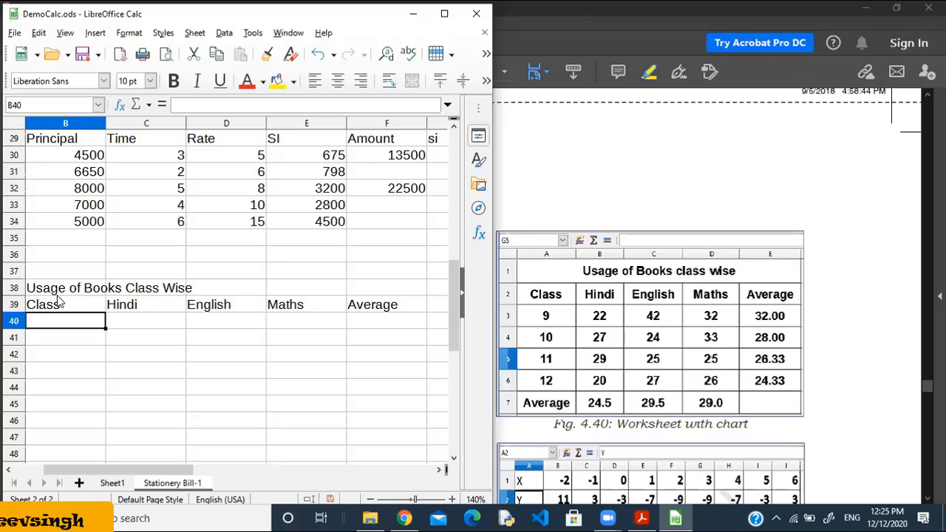
# Step: Fill the Class column in B40:B43 with IX, X, XI and XII
pyautogui.write('IX')
pyautogui.press('Return')
pyautogui.write('X')
pyautogui.press('Return')
pyautogui.write('X')
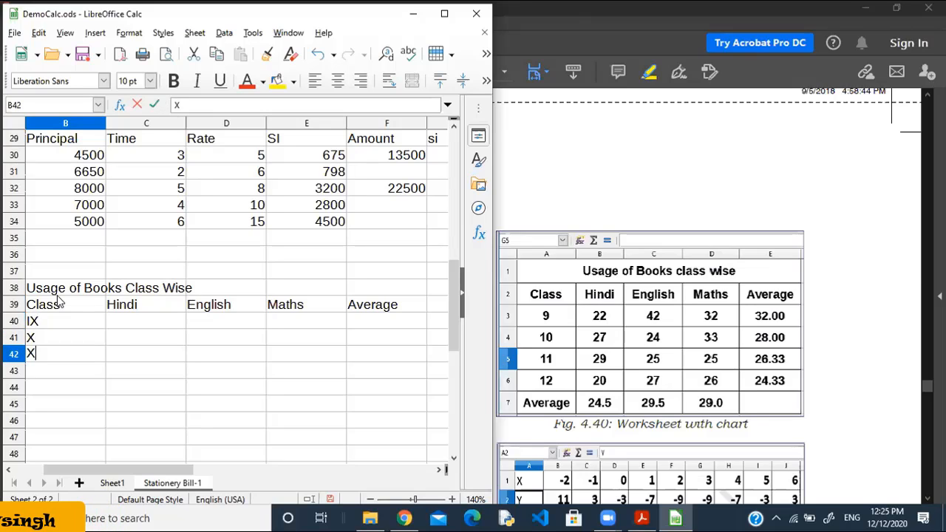
pyautogui.write('I')
pyautogui.press('Return')
pyautogui.write('XII')
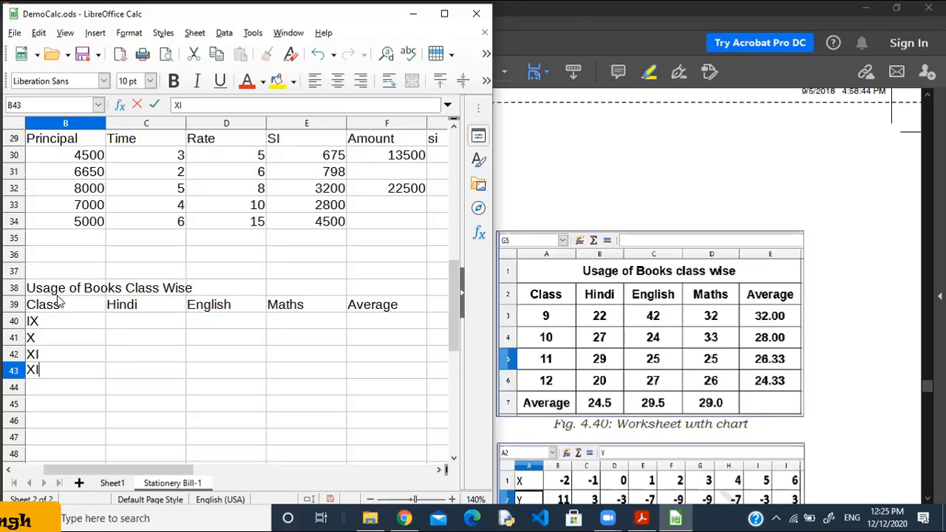
pyautogui.press('Tab')
# Step: Fill the Hindi column in C40:C43 with 22, 27, 29 and 20
pyautogui.press('Up')
pyautogui.press('Up')
pyautogui.press('Up')
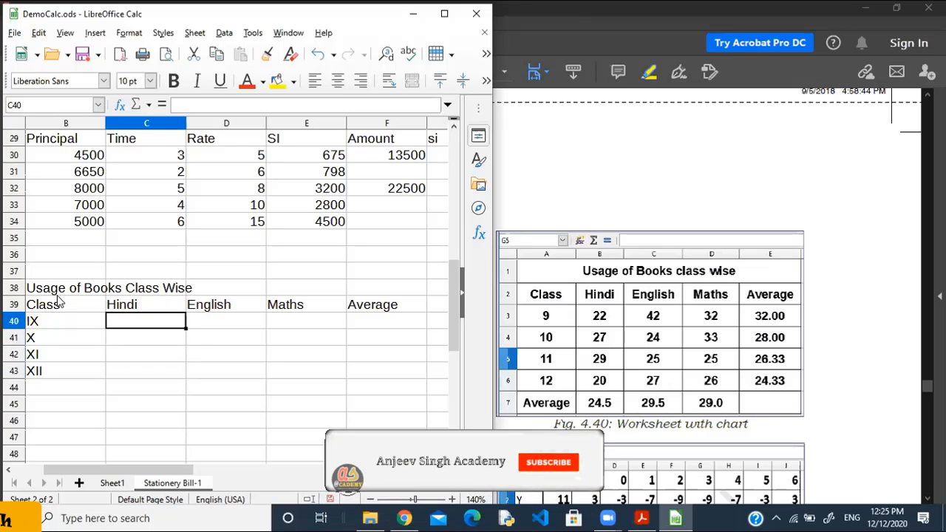
pyautogui.press('Down')
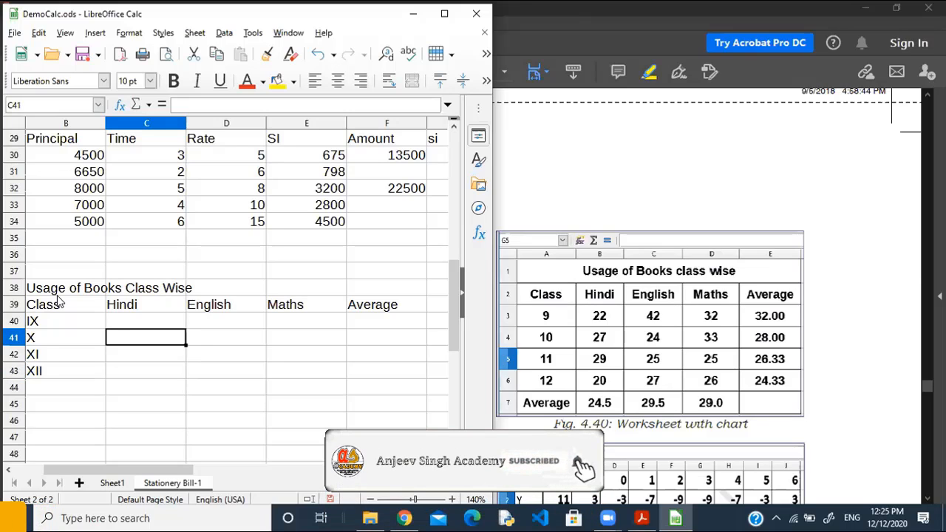
pyautogui.press('Up')
pyautogui.write('22')
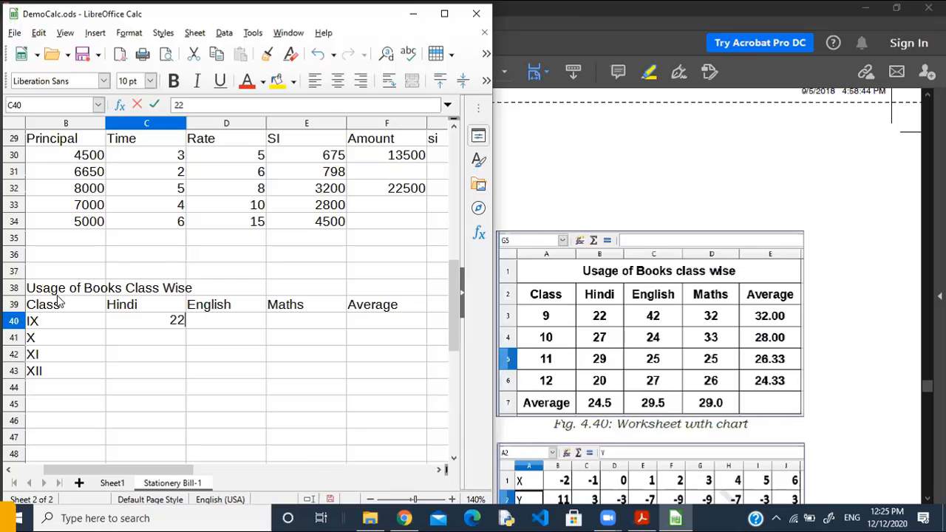
pyautogui.press('Return')
pyautogui.write('27')
pyautogui.press('Return')
pyautogui.write('29')
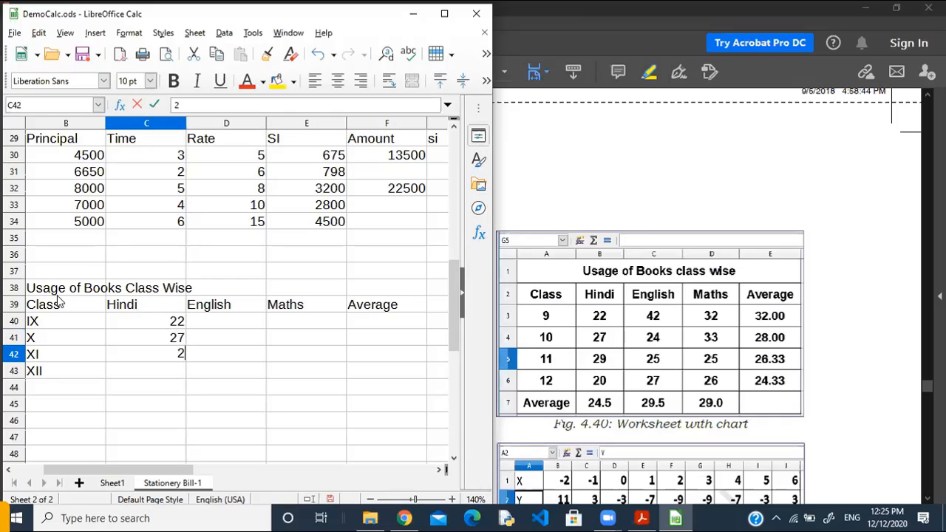
pyautogui.press('Return')
pyautogui.write('20')
pyautogui.press('Return')
# Step: Fill the English column in D40:D43 with 42, 24, 25 and 27
pyautogui.press('Up')
pyautogui.press('Up')
pyautogui.press('Up')
pyautogui.press('Up')
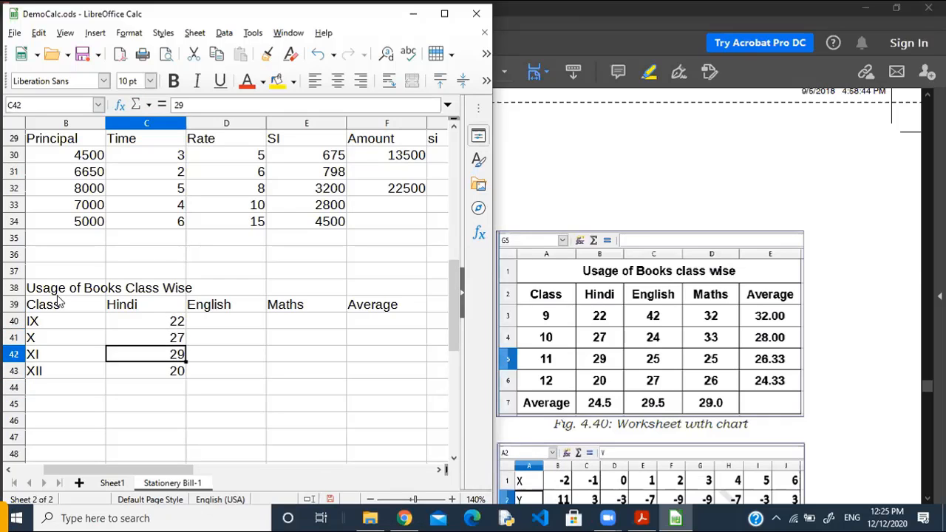
pyautogui.press('Right')
pyautogui.write('42')
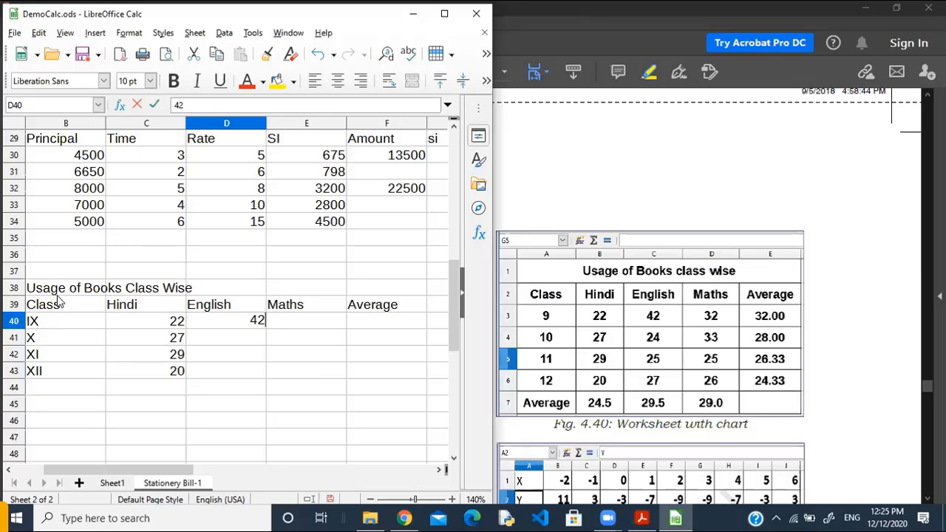
pyautogui.press('Return')
pyautogui.write('24')
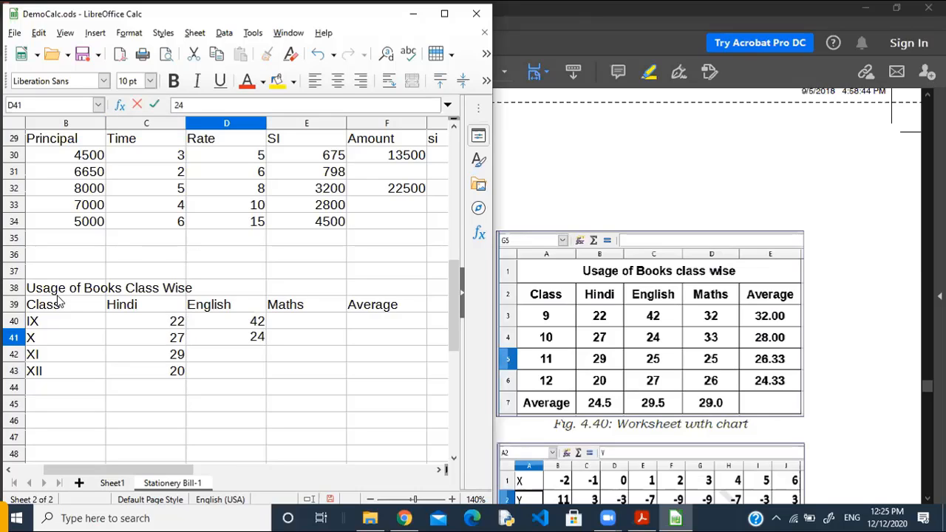
pyautogui.press('Return')
pyautogui.write('25')
pyautogui.press('Return')
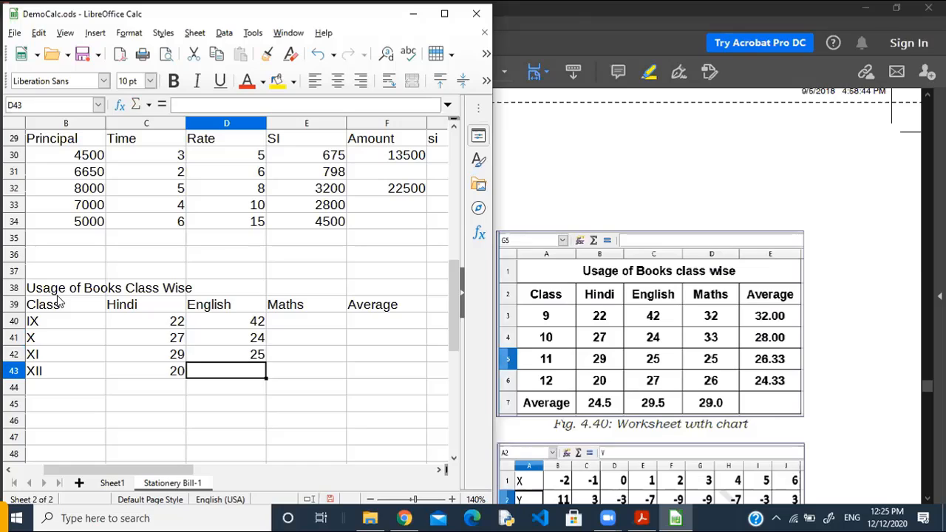
pyautogui.write('27')
pyautogui.press('Up')
# Step: Fill the Maths column in E40:E43 with 32, 33, 25 and 26
pyautogui.press('Right')
pyautogui.press('Up')
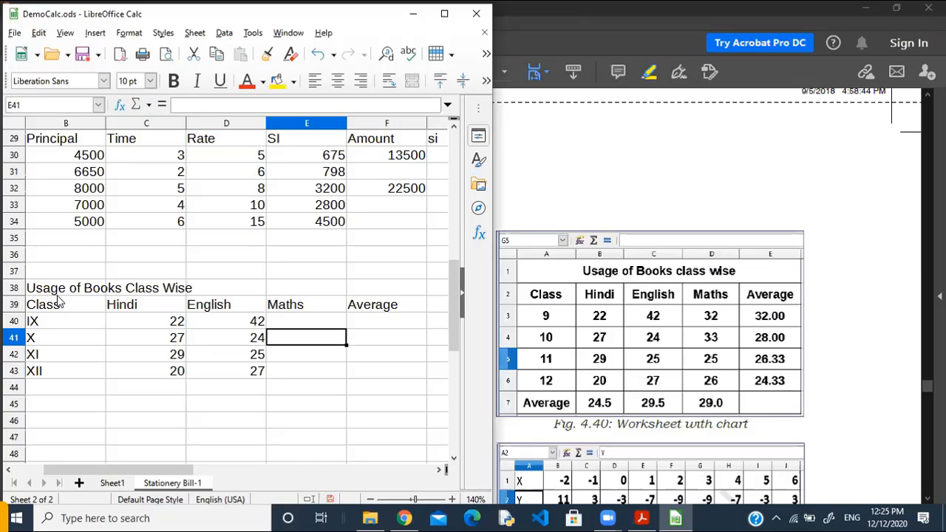
pyautogui.press('Up')
pyautogui.write('32')
pyautogui.press('Return')
pyautogui.write('33')
pyautogui.press('Return')
pyautogui.write('2')
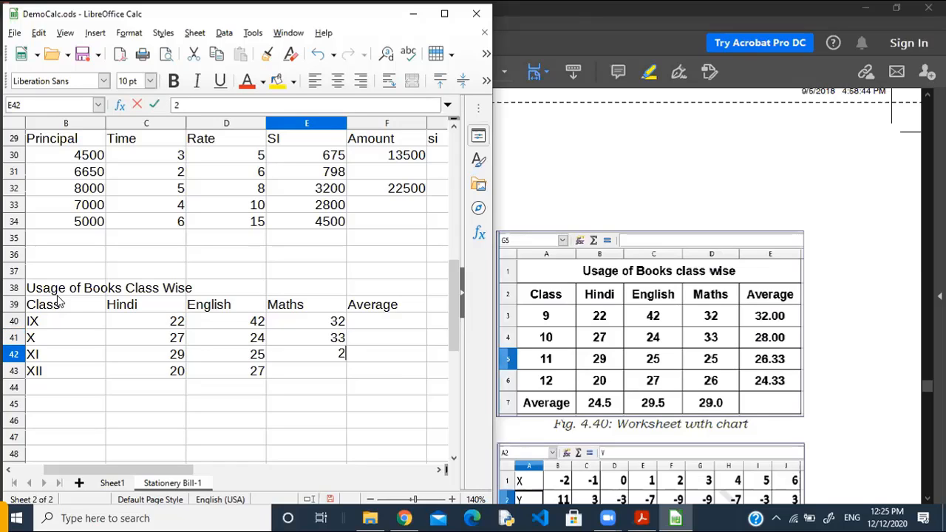
pyautogui.write('5')
pyautogui.press('Return')
pyautogui.write('26')
pyautogui.press('Return')
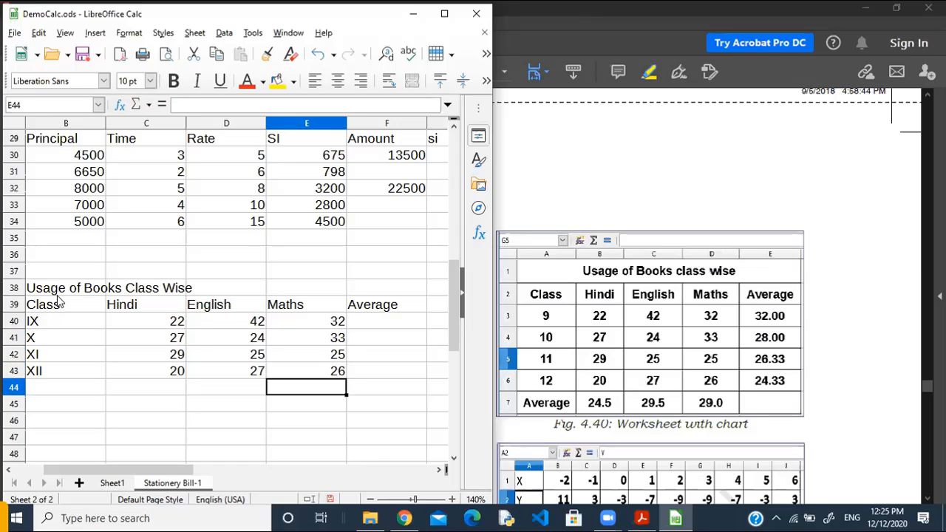
# Step: Center the data cells B40:F43 horizontally and make them bold
pyautogui.moveTo(63, 321); pyautogui.dragTo(364, 378)
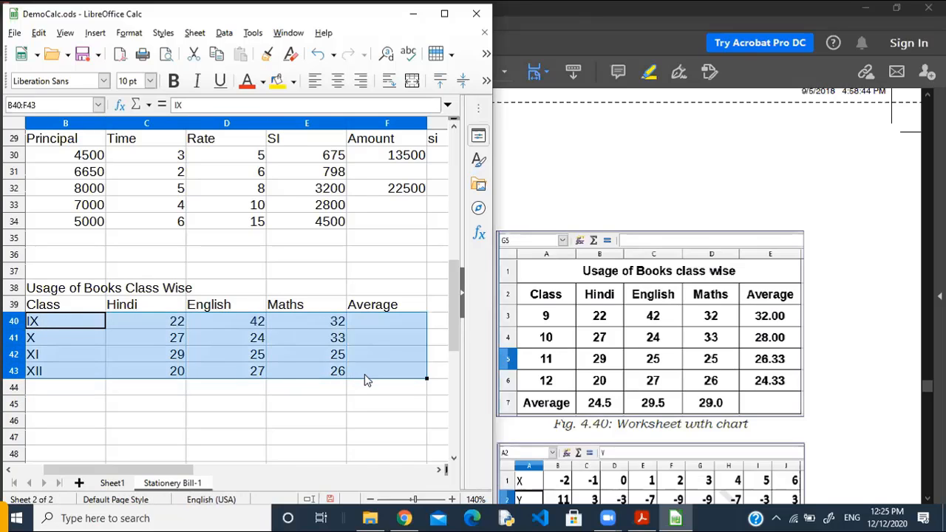
pyautogui.click(338, 80)
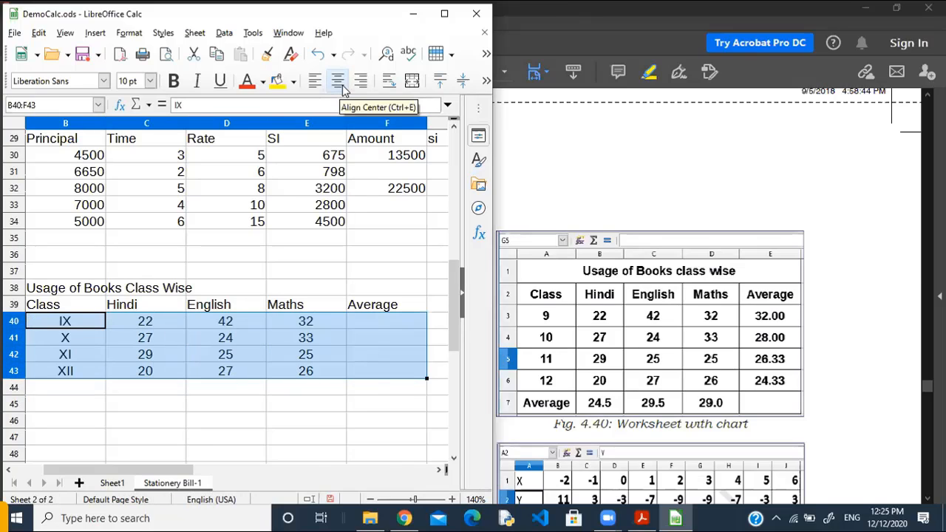
pyautogui.click(173, 80)
# Step: Center the heading cells B39:F39 horizontally and apply the current font color to them
pyautogui.moveTo(40, 304); pyautogui.dragTo(405, 306)
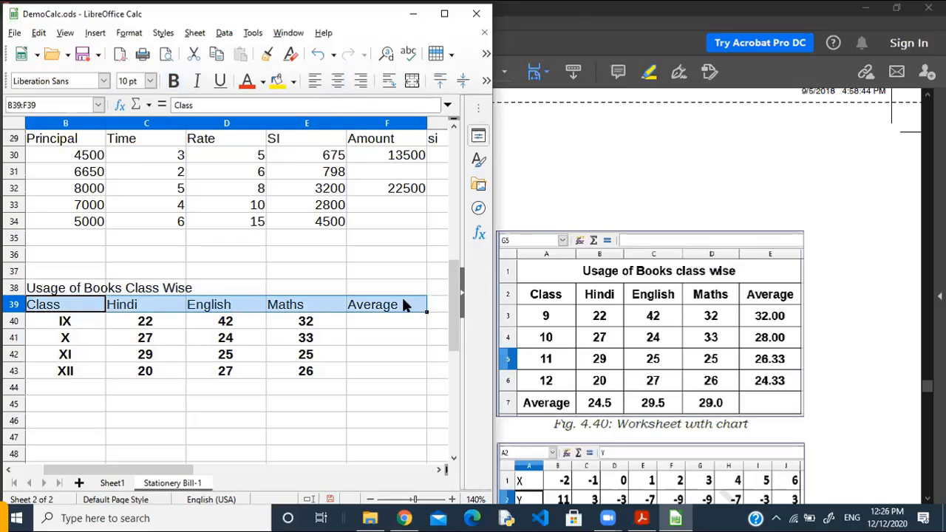
pyautogui.click(337, 80)
pyautogui.click(247, 83)
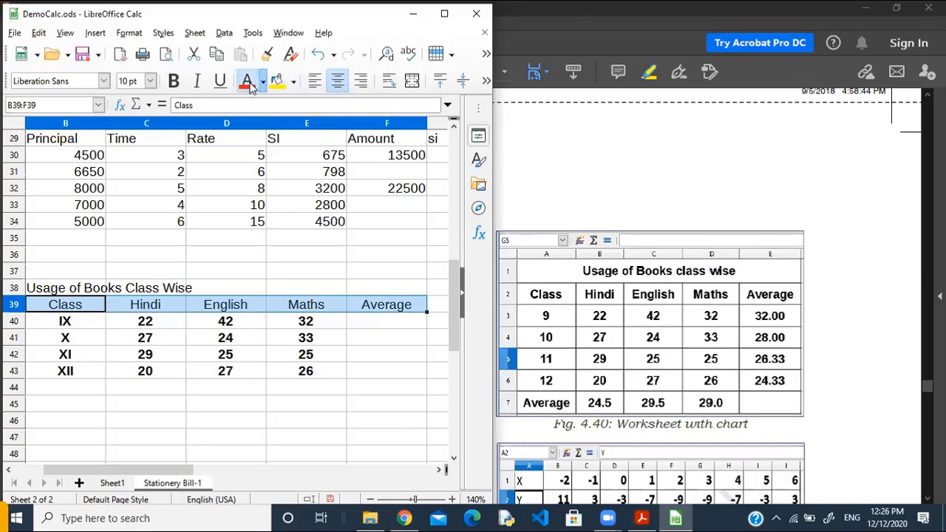
# Step: Make the heading cells B39:F39 bold and italic
pyautogui.click(176, 82)
pyautogui.click(197, 81)
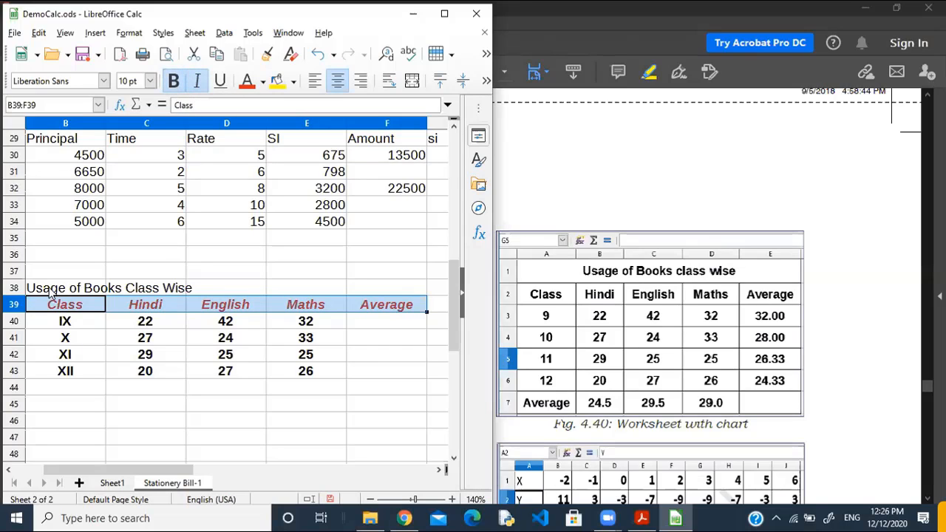
# Step: Merge and center the table title across B38:F38, and make it bold at 12 pt
pyautogui.moveTo(49, 293); pyautogui.dragTo(406, 293)
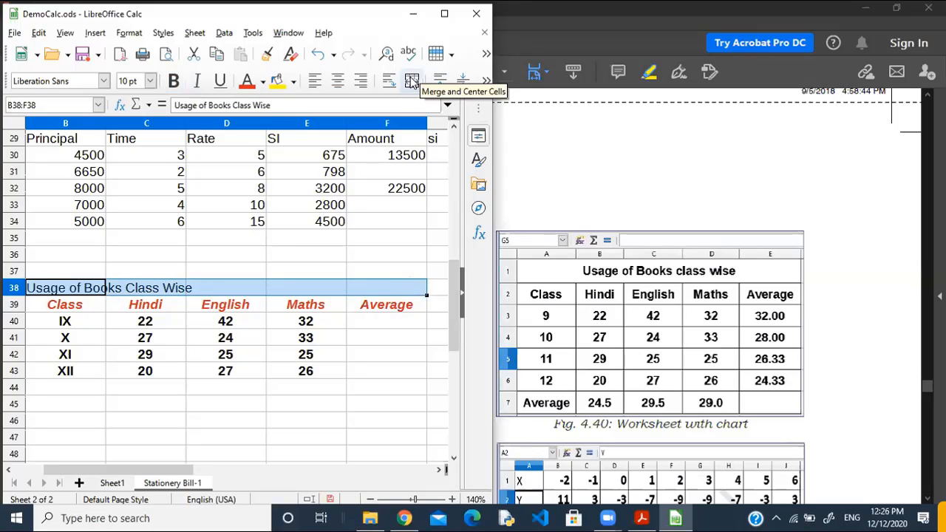
pyautogui.click(412, 81)
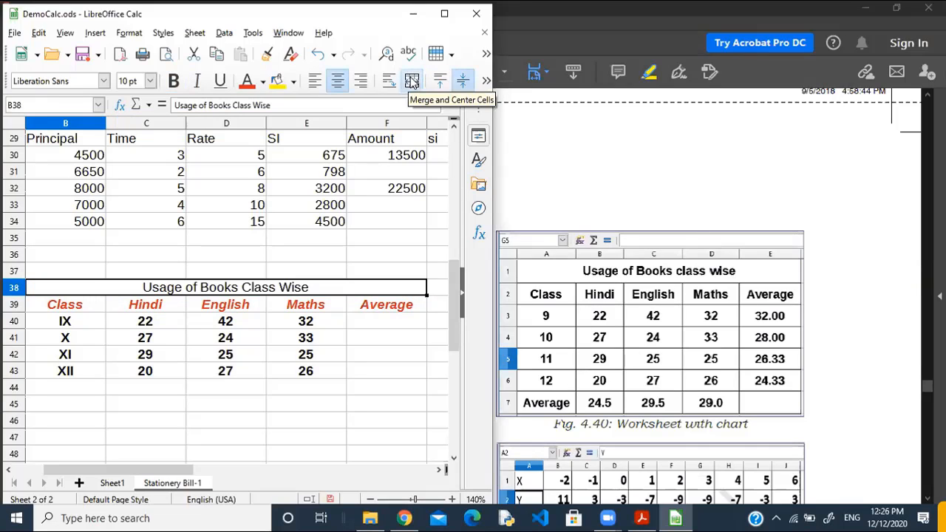
pyautogui.click(175, 81)
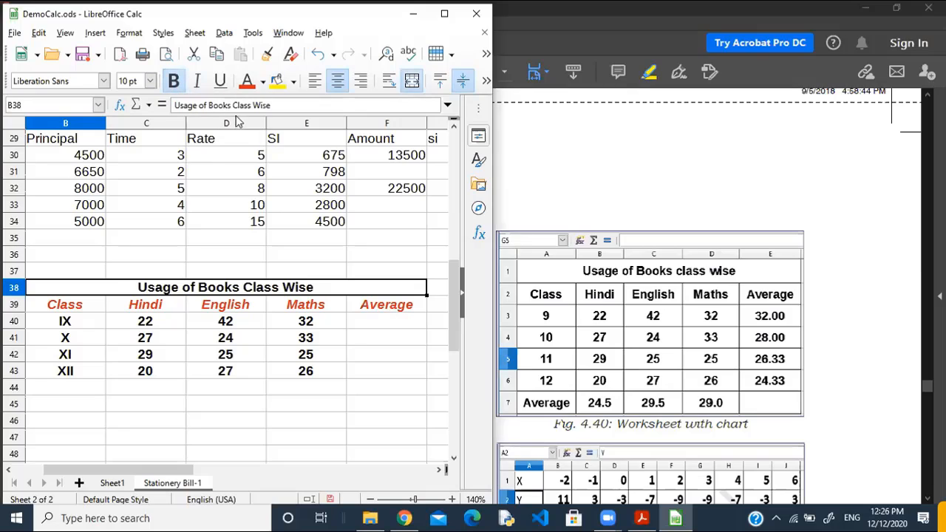
pyautogui.click(149, 81)
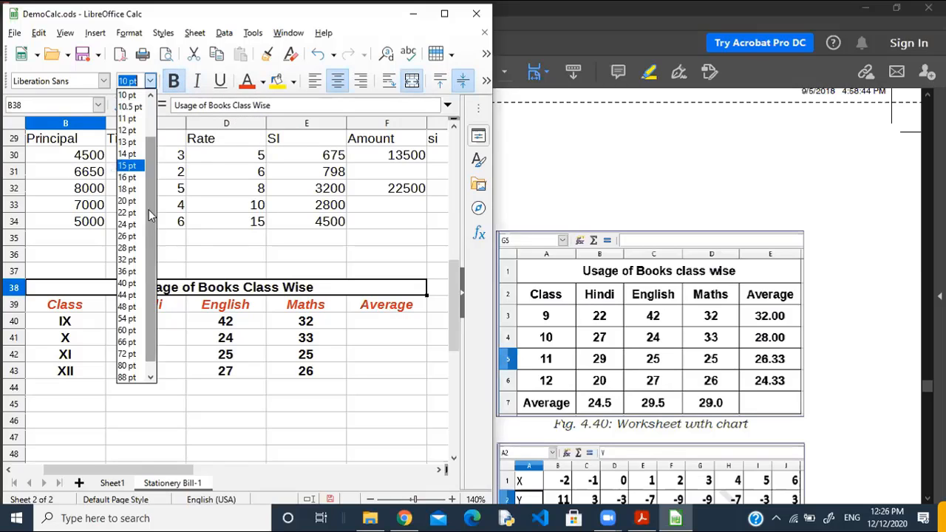
pyautogui.click(128, 130)
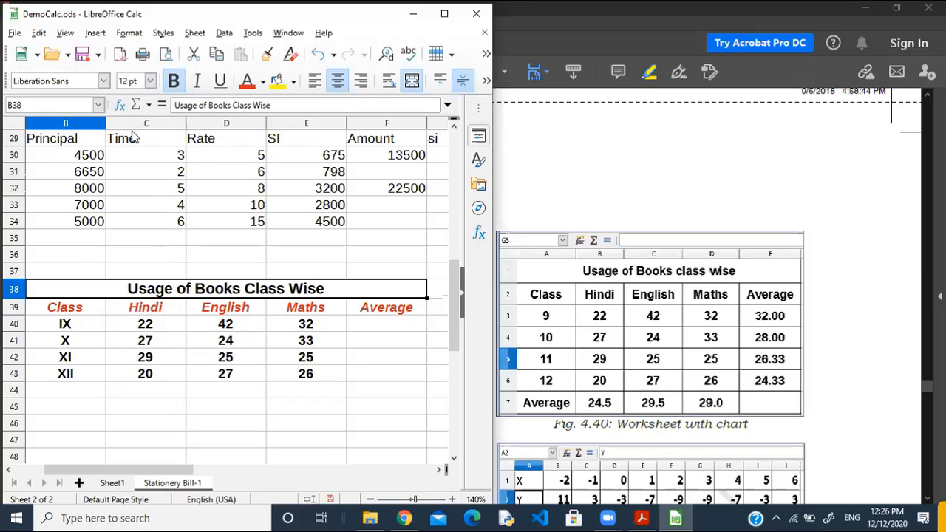
pyautogui.click(251, 394)
# Step: Apply black 0.75 pt borders to B39:F44, with the outer box and all inner lines
pyautogui.click(84, 307)
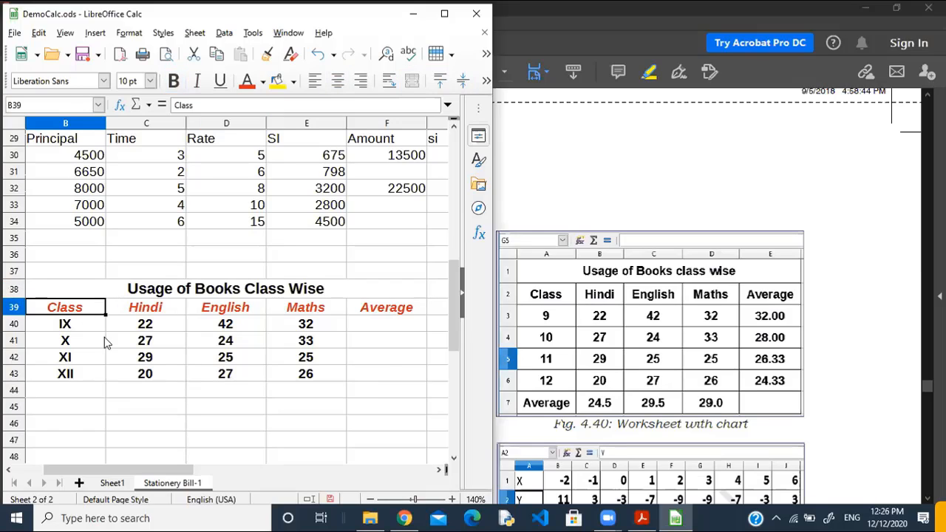
pyautogui.moveTo(89, 309); pyautogui.dragTo(384, 403)
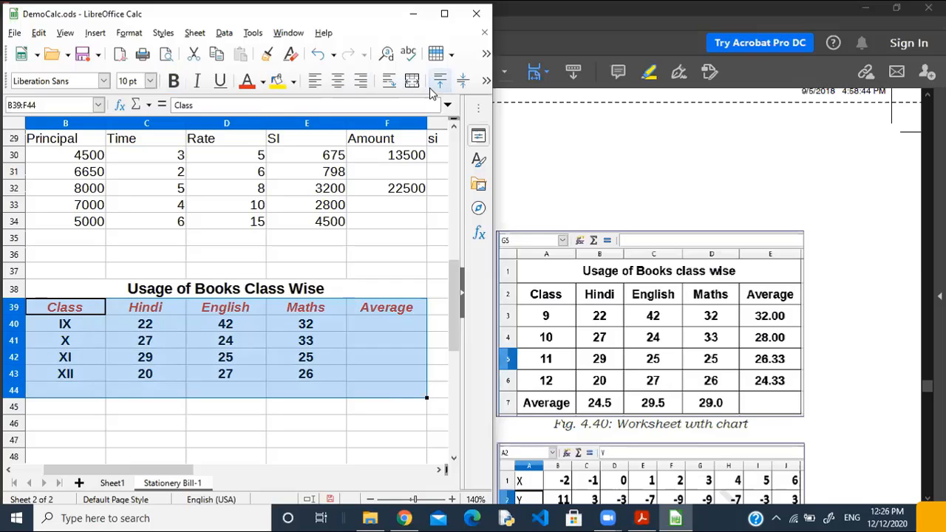
pyautogui.click(450, 55)
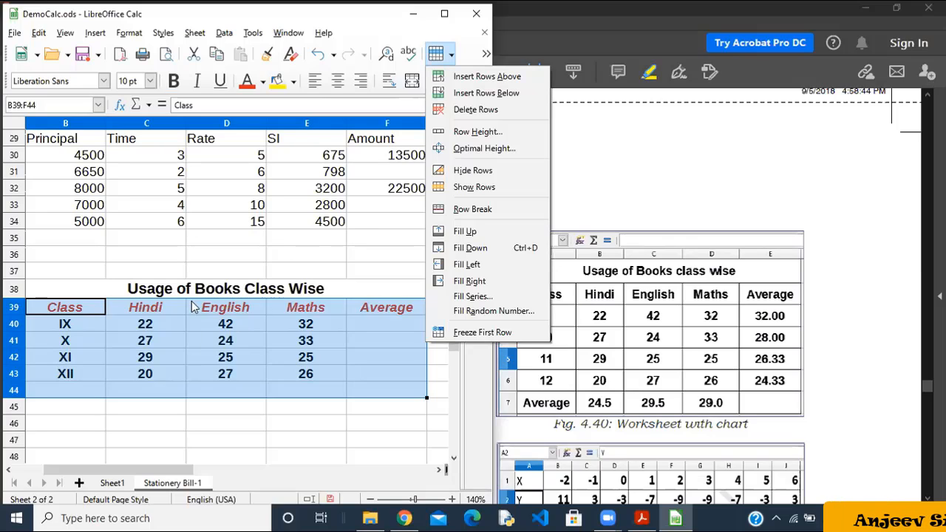
pyautogui.click(235, 229)
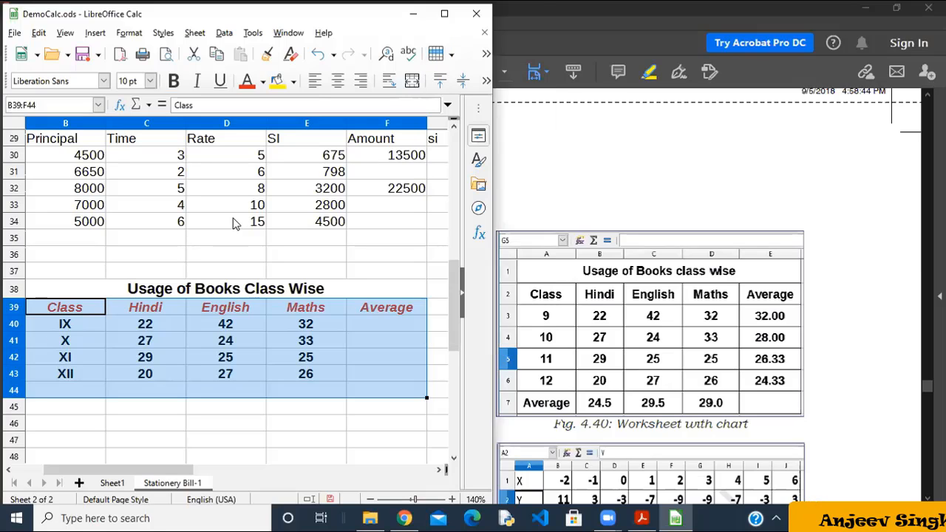
pyautogui.rightClick(201, 325)
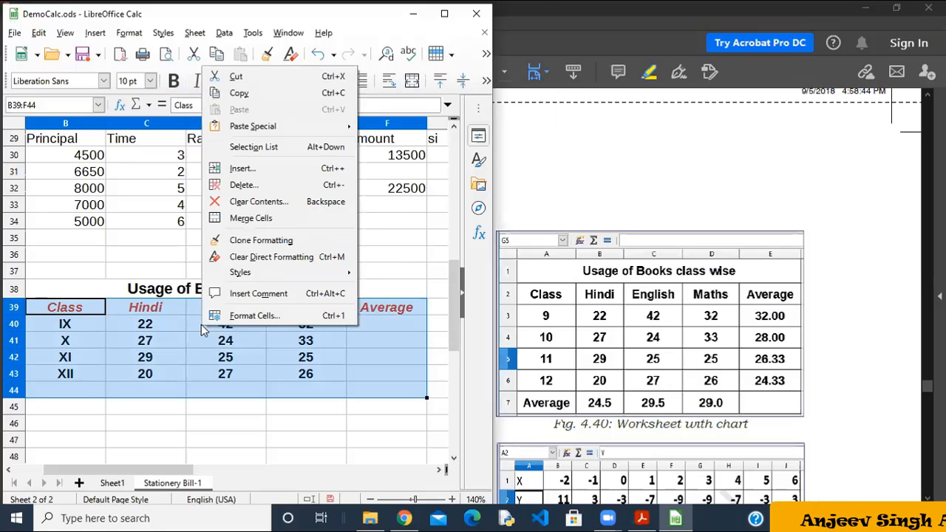
pyautogui.click(255, 316)
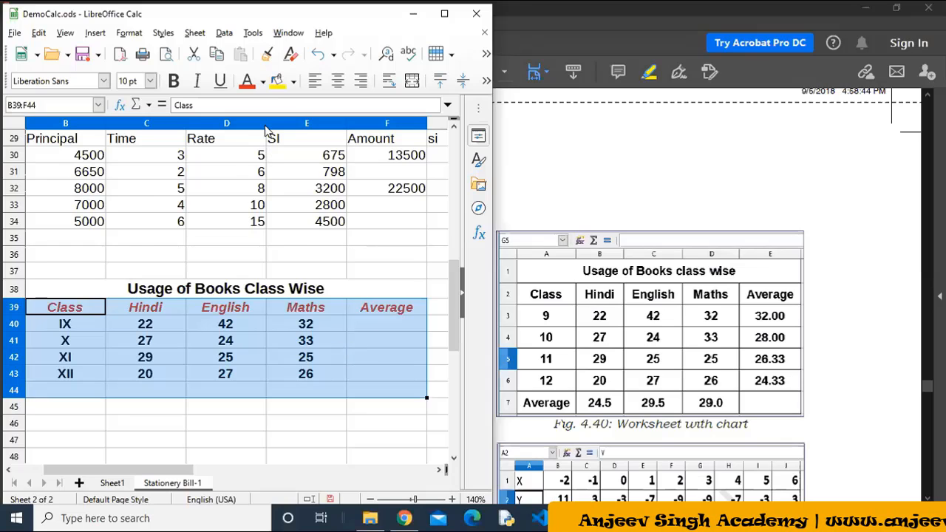
pyautogui.click(182, 105)
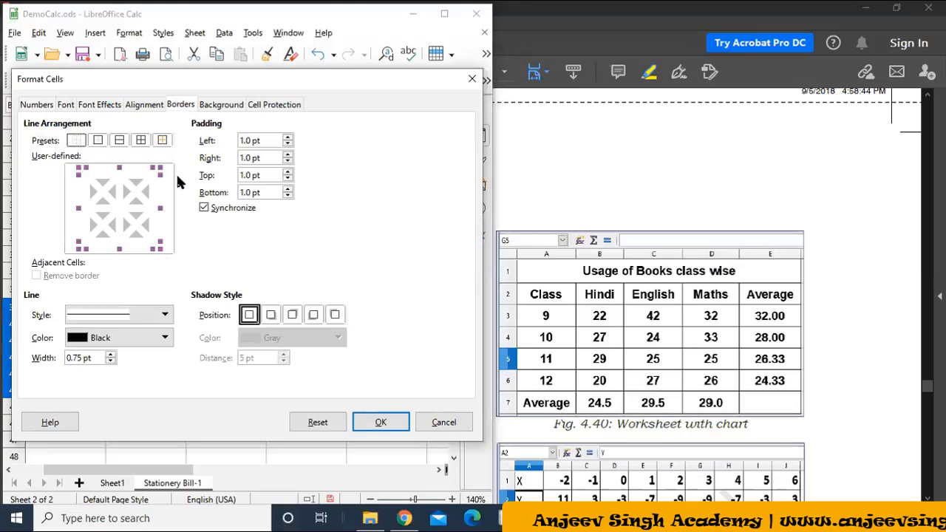
pyautogui.click(141, 141)
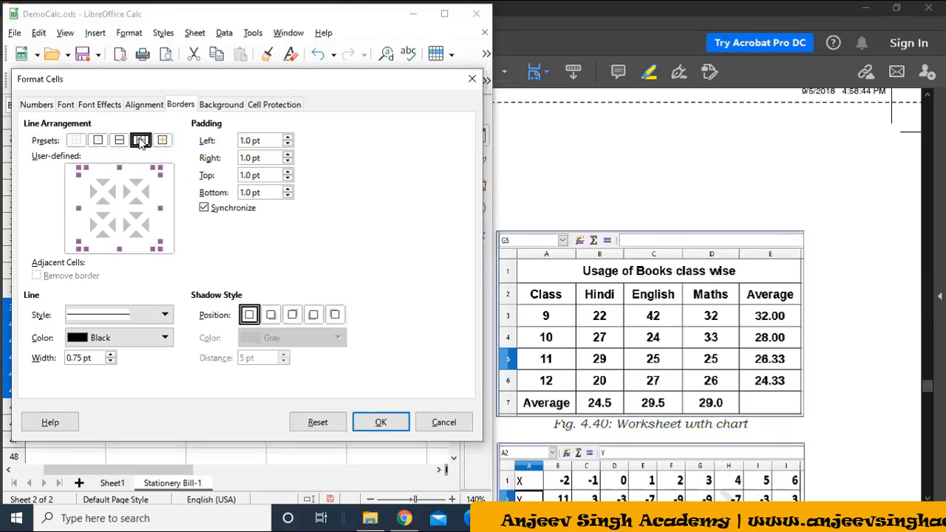
pyautogui.click(377, 423)
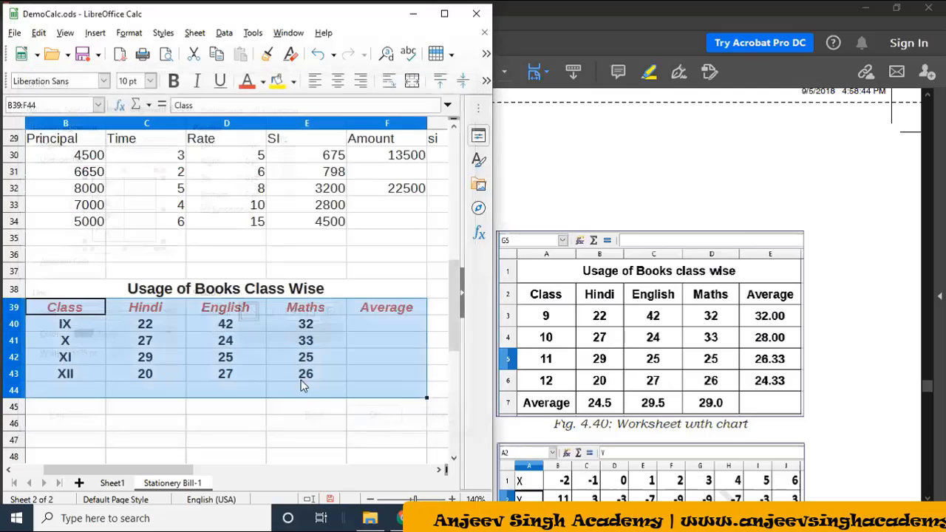
pyautogui.click(384, 325)
pyautogui.write('=av')
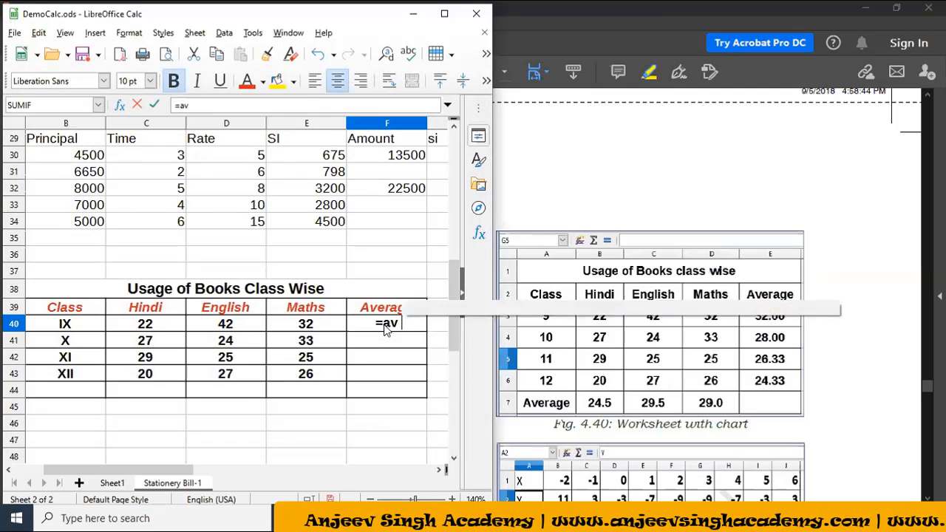
pyautogui.write('erage')
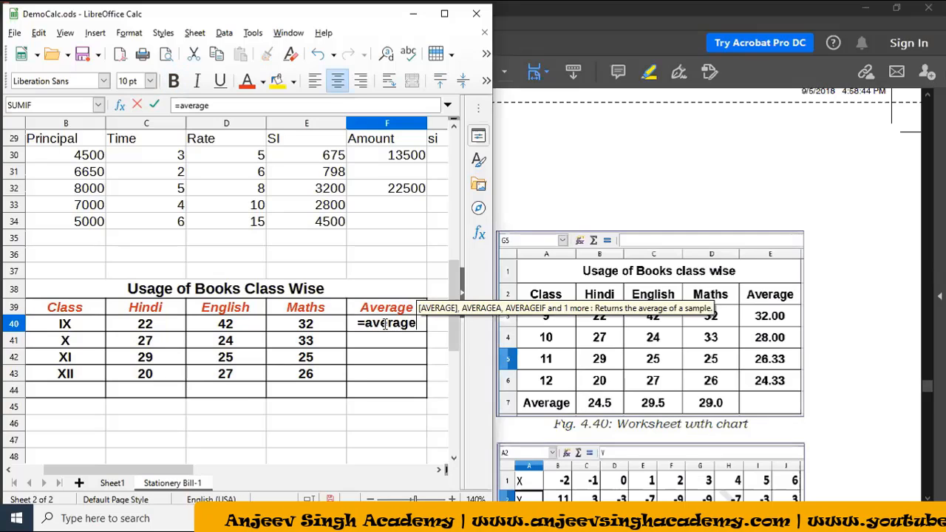
pyautogui.write('(')
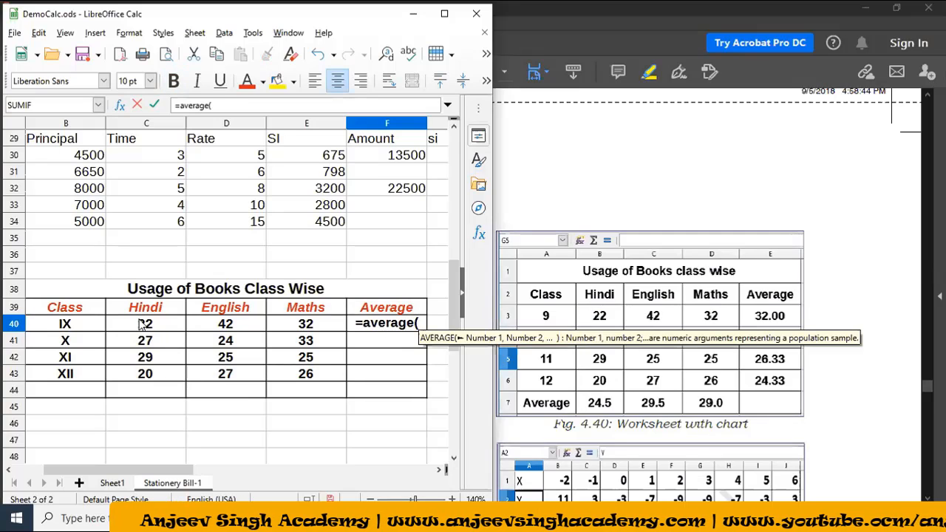
pyautogui.moveTo(147, 318); pyautogui.dragTo(343, 327)
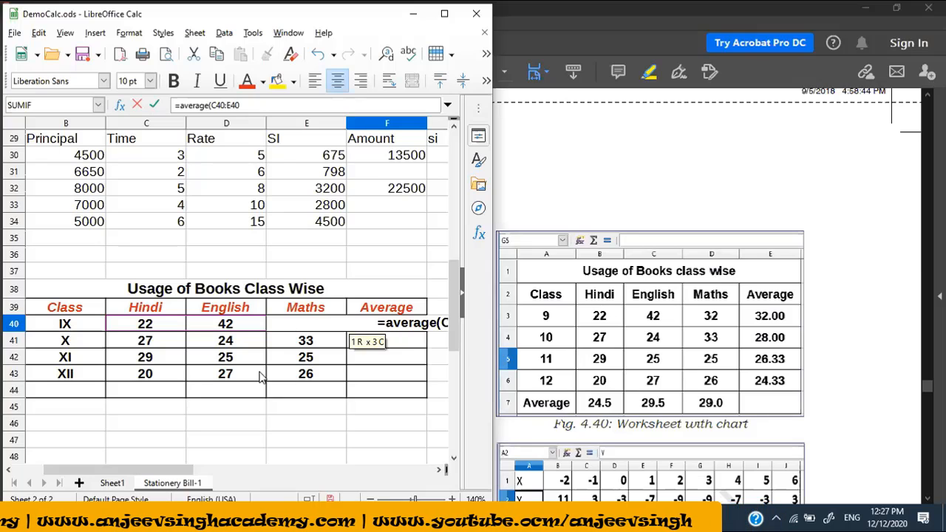
pyautogui.press('Escape')
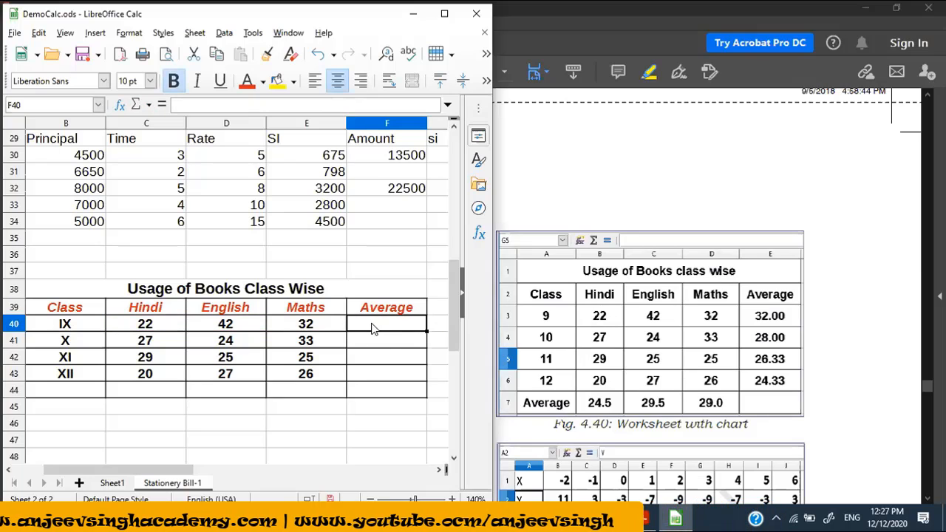
# Step: Enter the formula =AVERAGE(C40:E40) in F40 to average class IX's three subjects
pyautogui.write('=average')
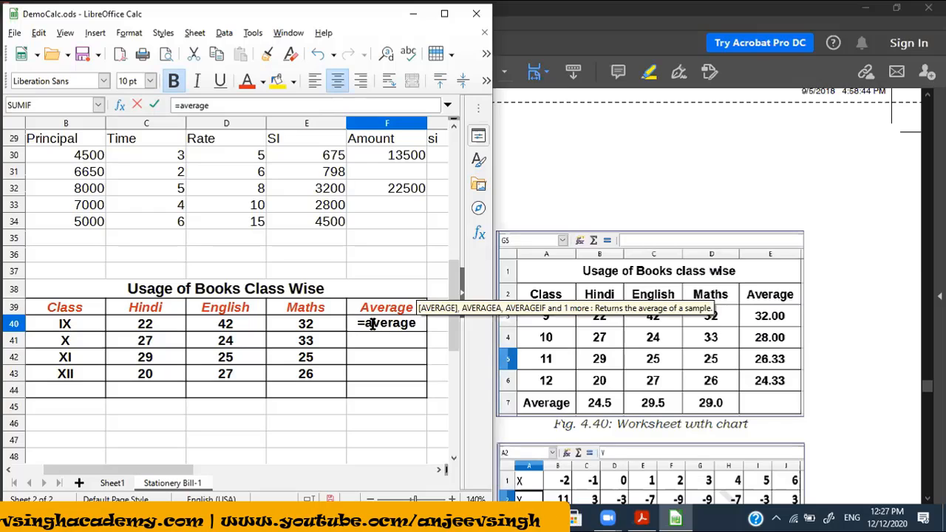
pyautogui.write('(')
pyautogui.click(153, 324)
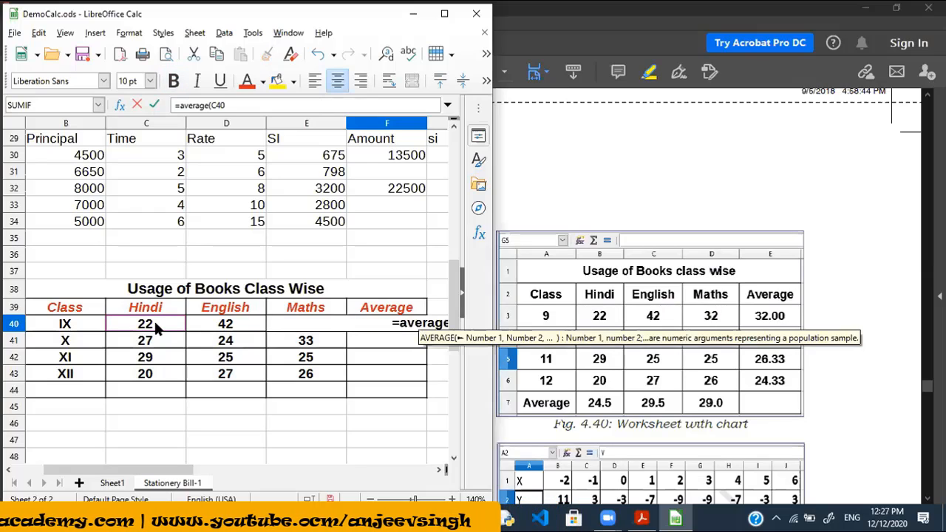
pyautogui.write(':')
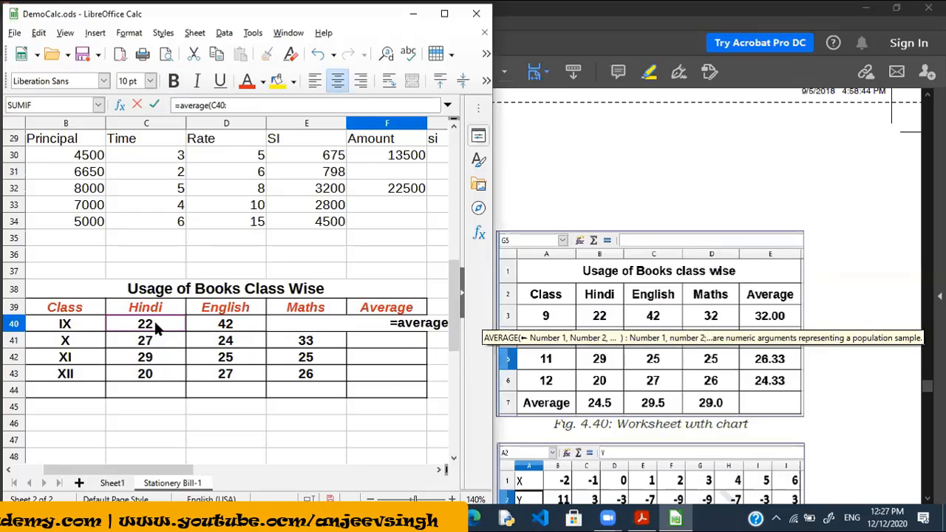
pyautogui.click(320, 327)
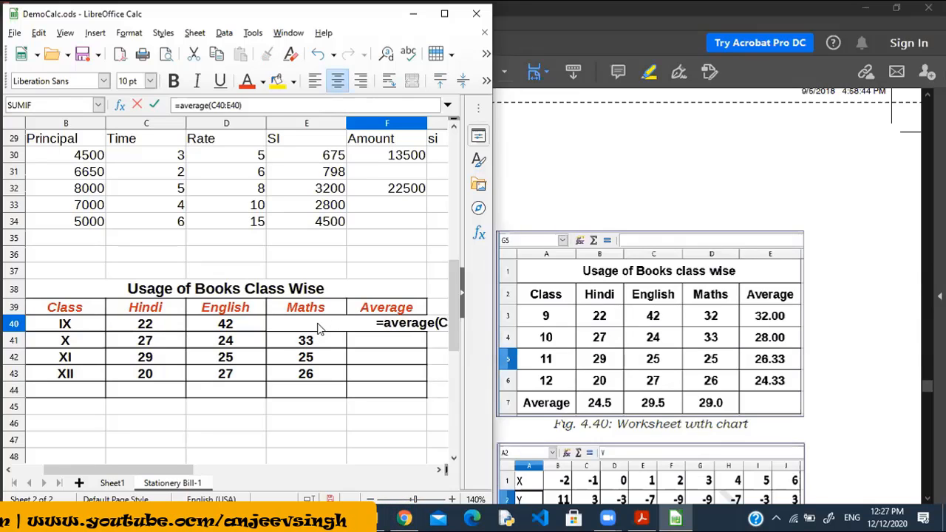
pyautogui.press('Return')
# Step: Format F40 as a number with 2 decimal places and fill its formula down through F43
pyautogui.click(388, 329)
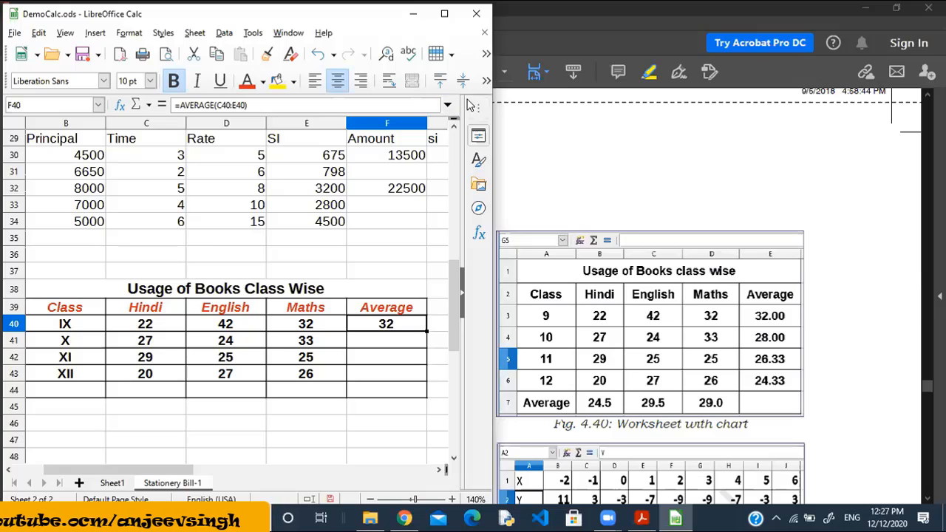
pyautogui.rightClick(414, 331)
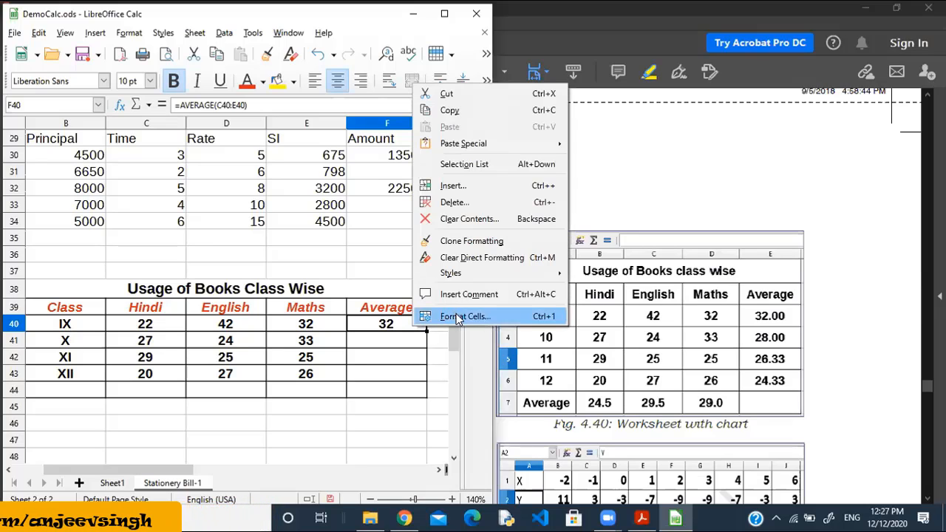
pyautogui.click(456, 317)
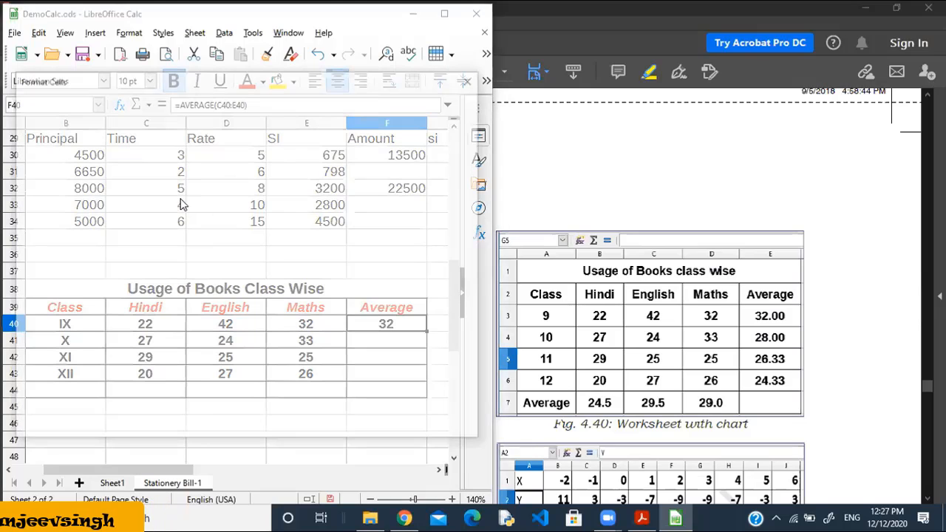
pyautogui.click(37, 105)
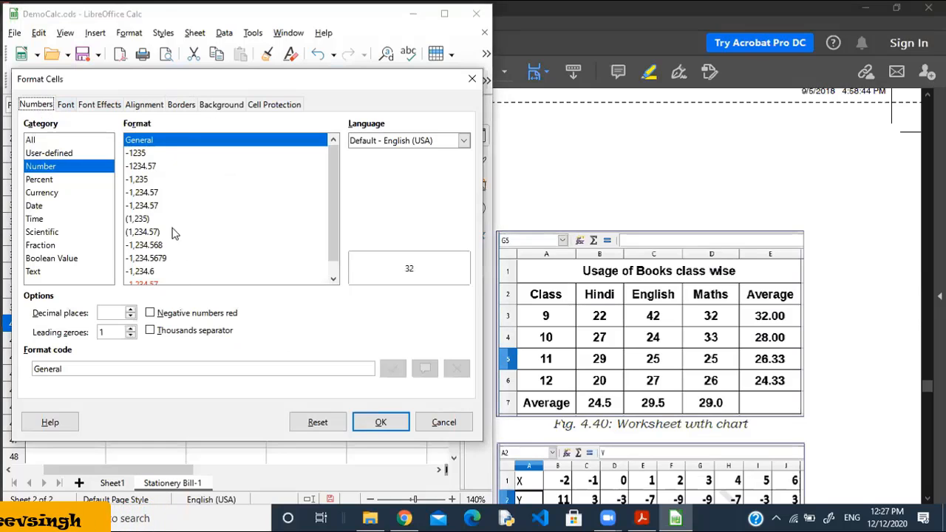
pyautogui.click(130, 310)
pyautogui.click(130, 310)
pyautogui.click(131, 309)
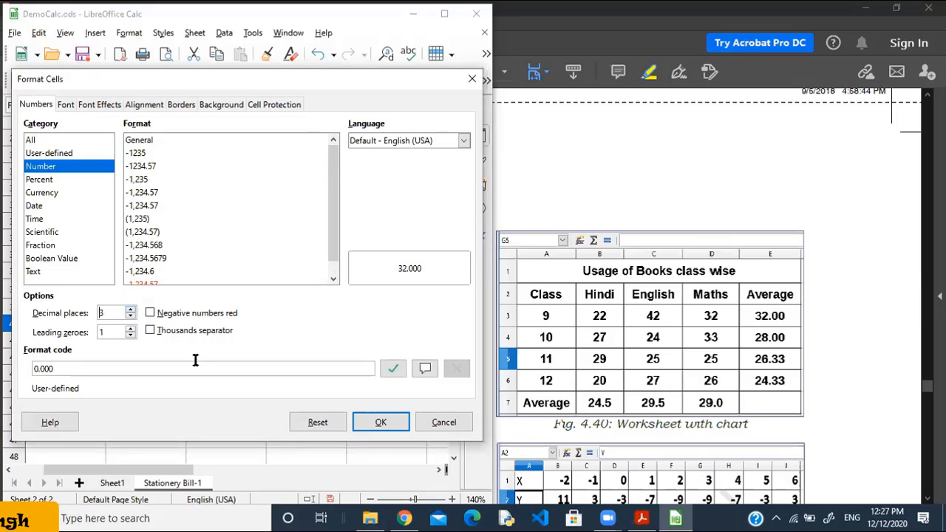
pyautogui.click(131, 317)
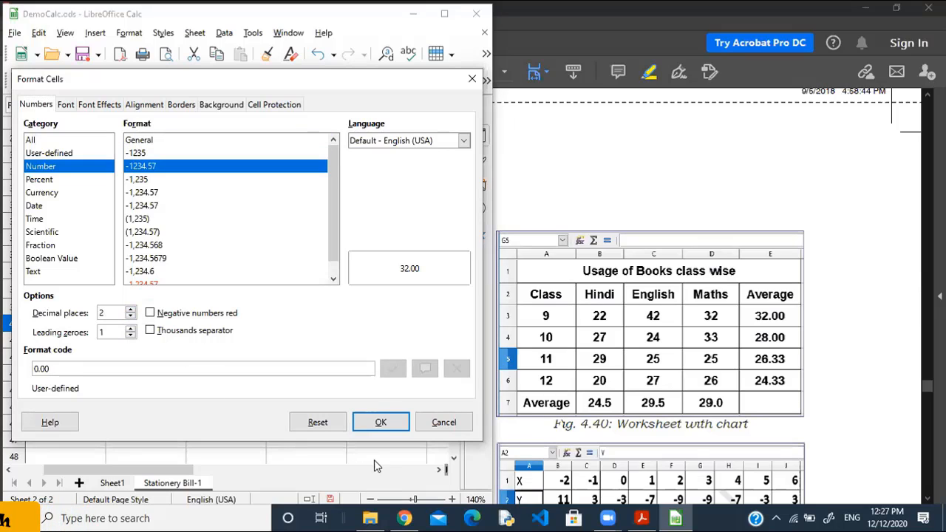
pyautogui.click(381, 422)
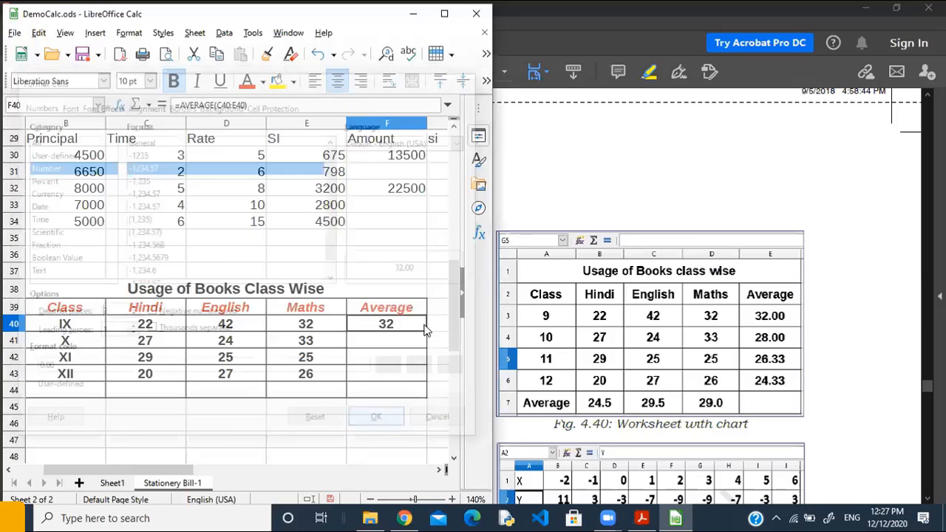
pyautogui.moveTo(427, 332); pyautogui.dragTo(426, 384)
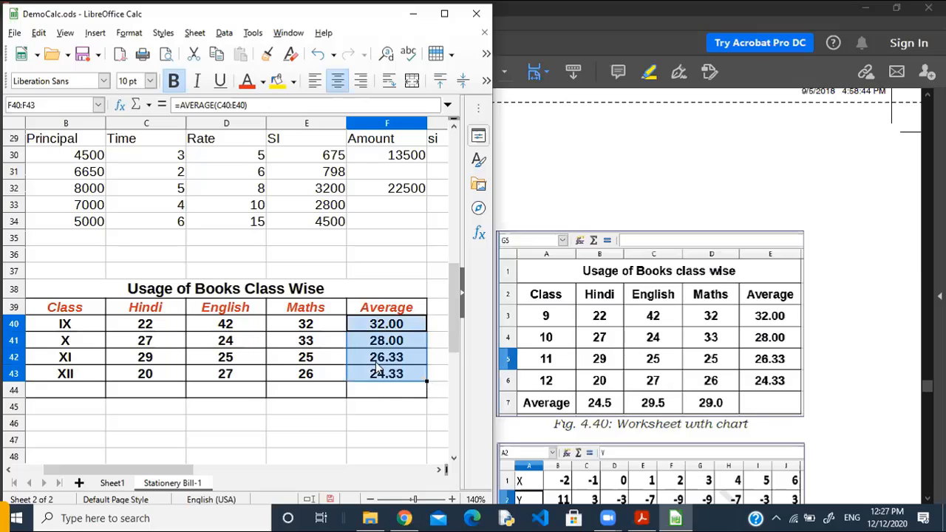
# Step: Enter the row label Average in B44, below the class XII row
pyautogui.click(85, 396)
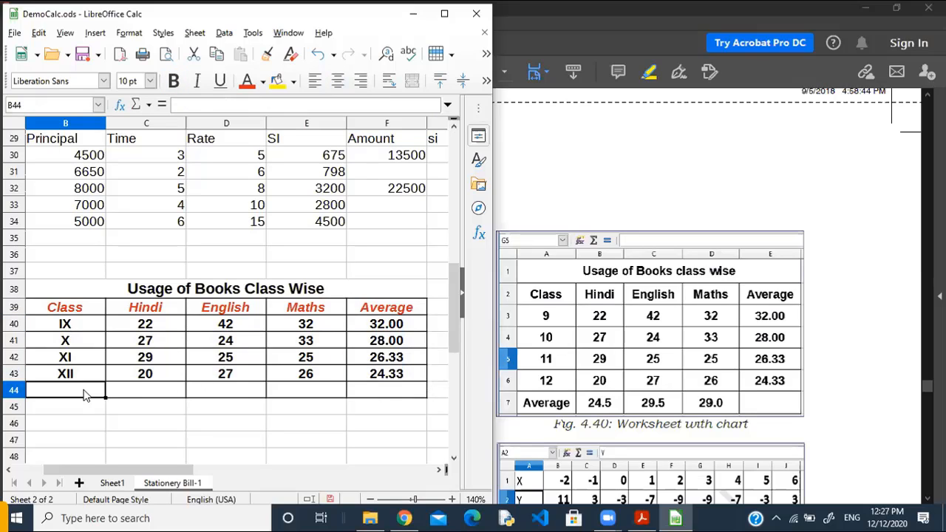
pyautogui.write('Ave')
pyautogui.press('Tab')
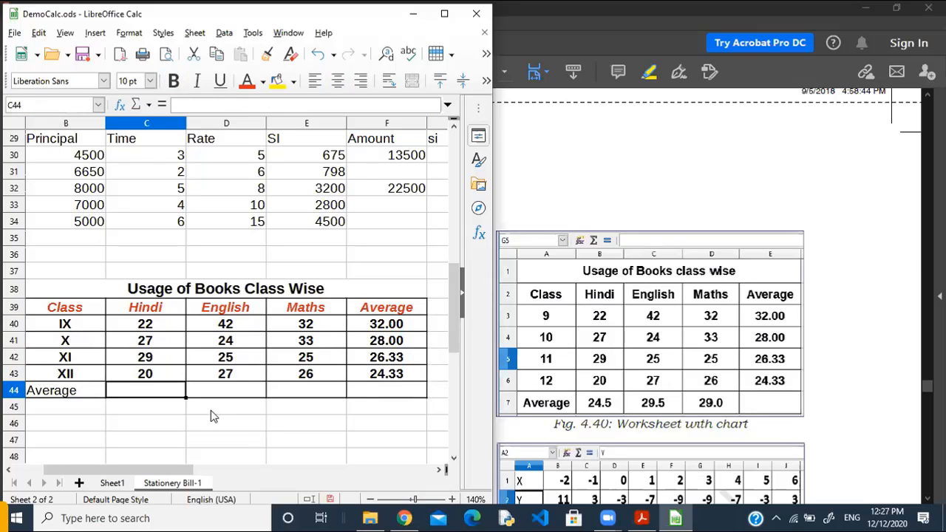
# Step: Copy the row average formula from F40 into C44, under the Hindi column
pyautogui.click(403, 326)
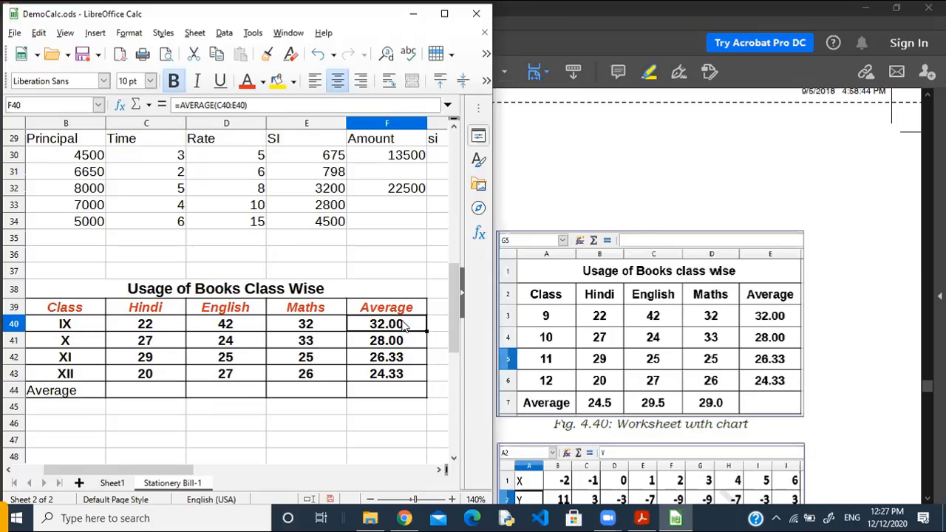
pyautogui.click(164, 386)
pyautogui.hotkey('ctrl', 'v')
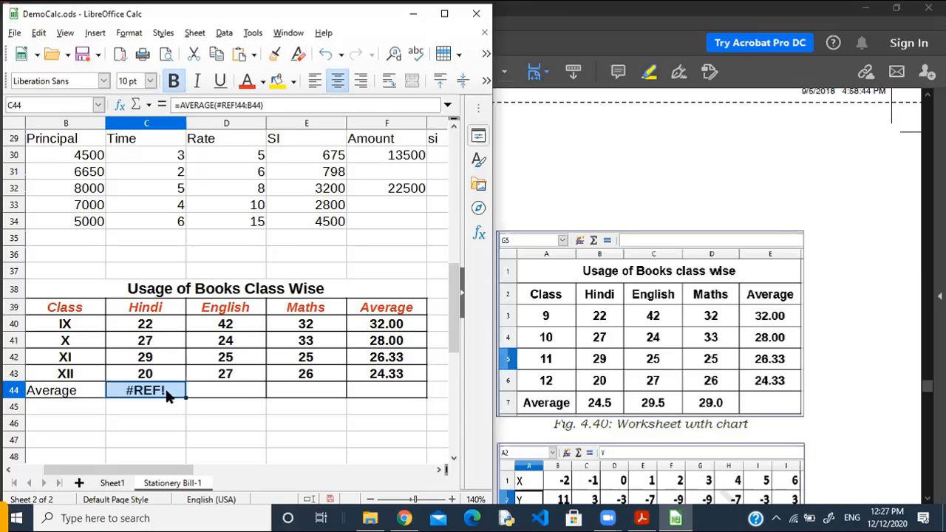
# Step: Correct the formula in C44 to =AVERAGE(C40:C43) and fill it across through E44
pyautogui.click(236, 104)
pyautogui.press('BackSpace')
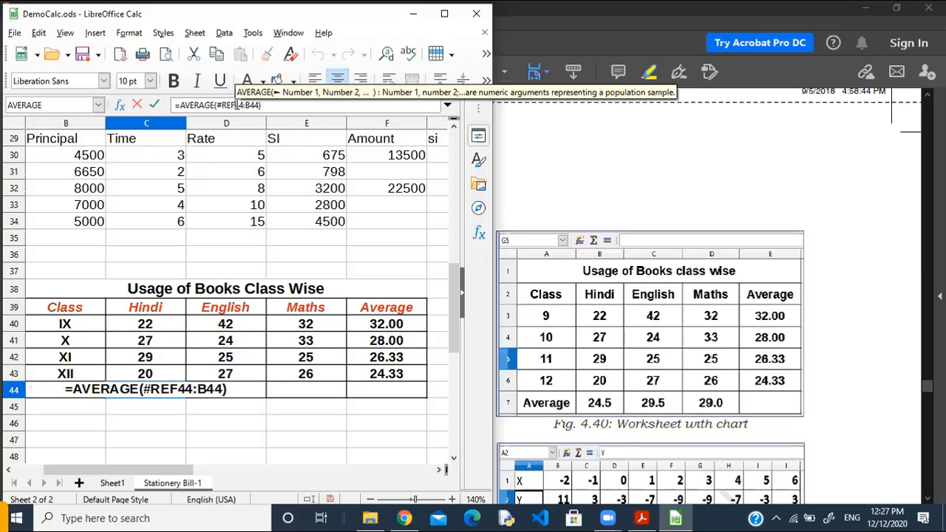
pyautogui.press('BackSpace')
pyautogui.press('BackSpace')
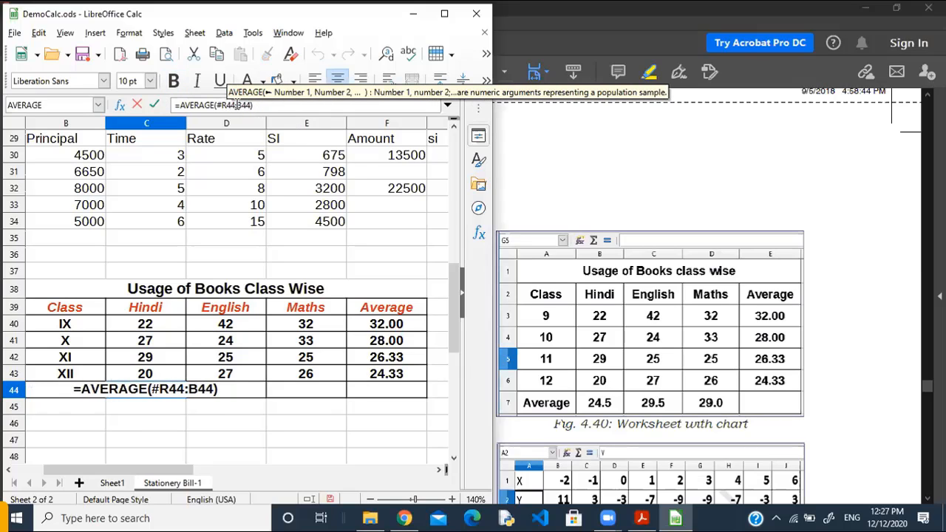
pyautogui.press('BackSpace')
pyautogui.press('BackSpace')
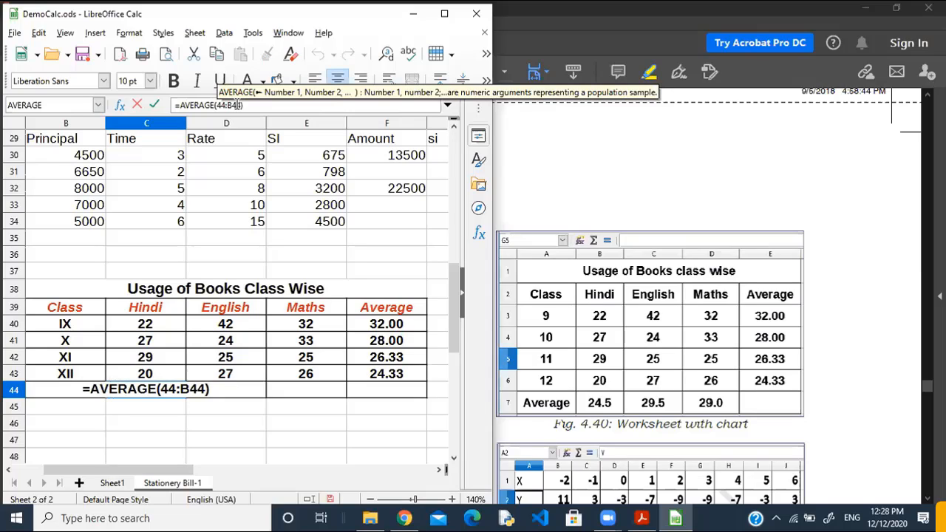
pyautogui.write('c40')
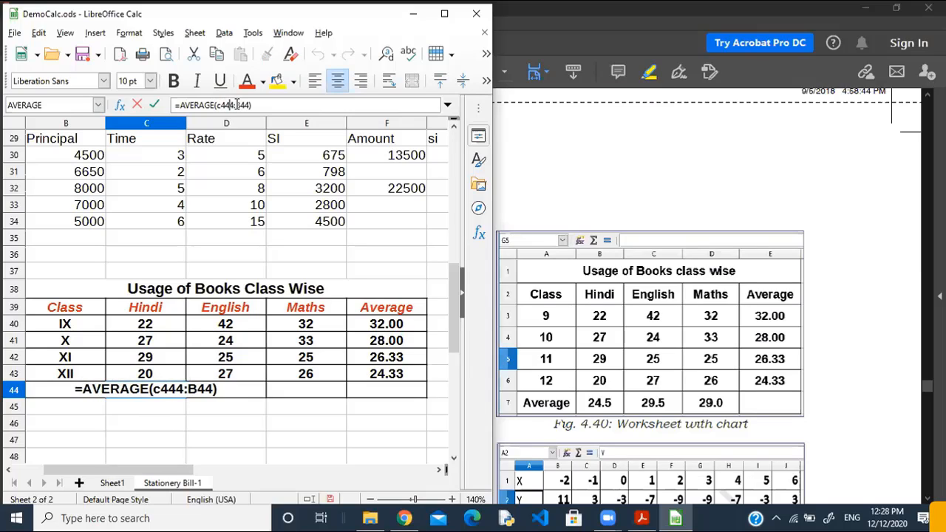
pyautogui.write(':')
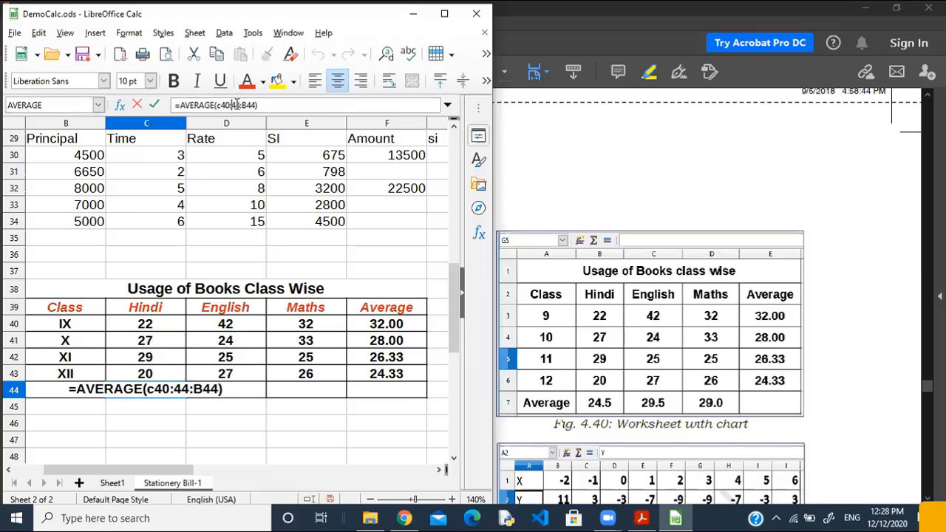
pyautogui.press('Delete')
pyautogui.press('Delete')
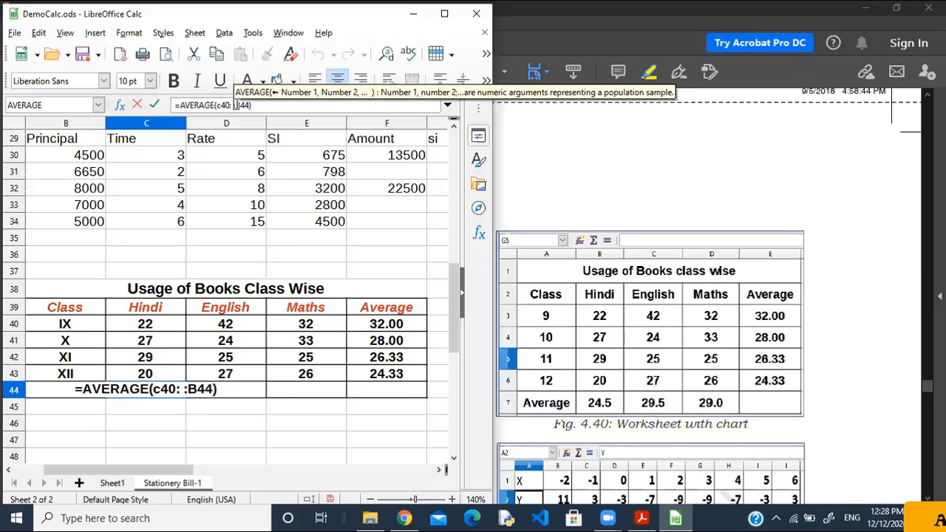
pyautogui.press('Delete')
pyautogui.press('Delete')
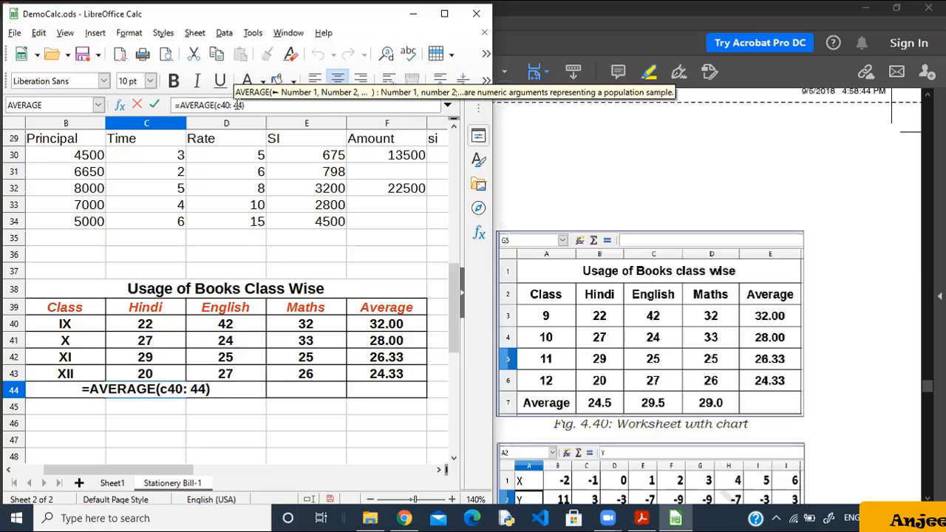
pyautogui.write('c')
pyautogui.press('Right')
pyautogui.press('Right')
pyautogui.press('BackSpace')
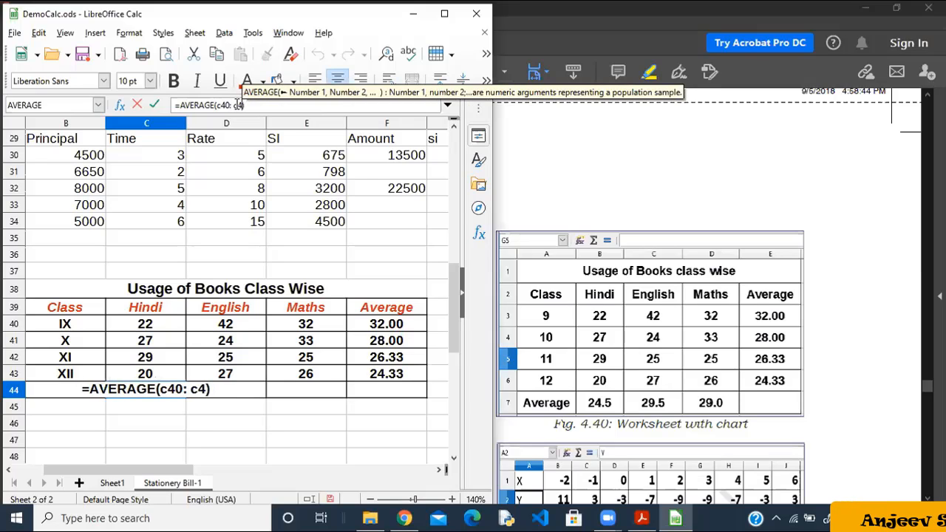
pyautogui.write('3')
pyautogui.press('Return')
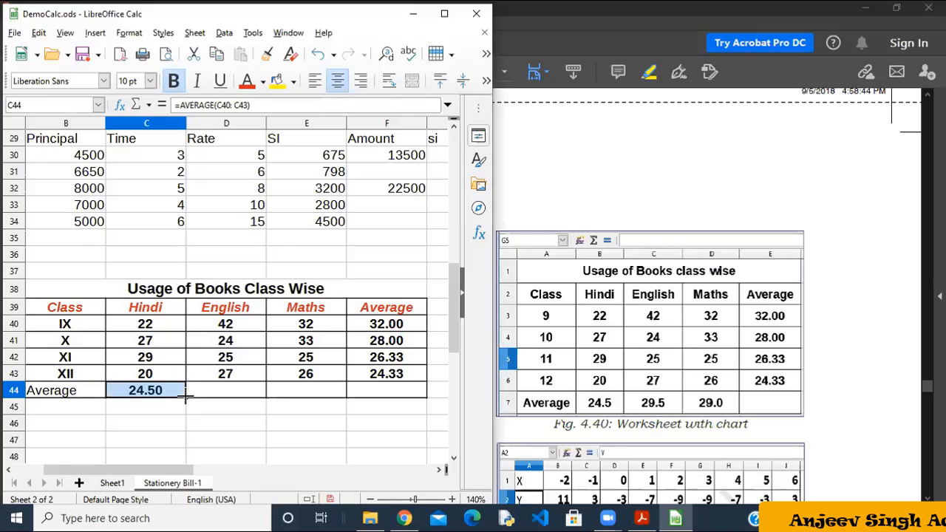
pyautogui.moveTo(185, 397); pyautogui.dragTo(330, 407)
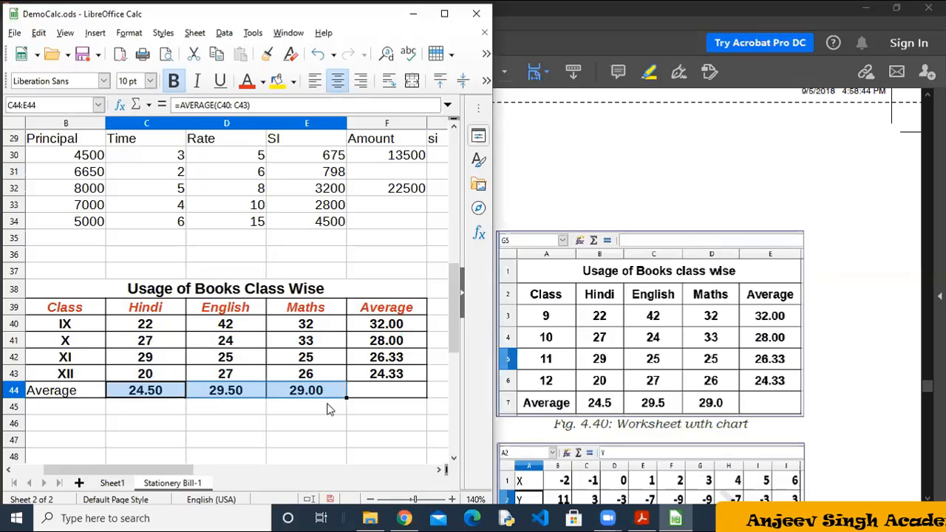
pyautogui.click(335, 425)
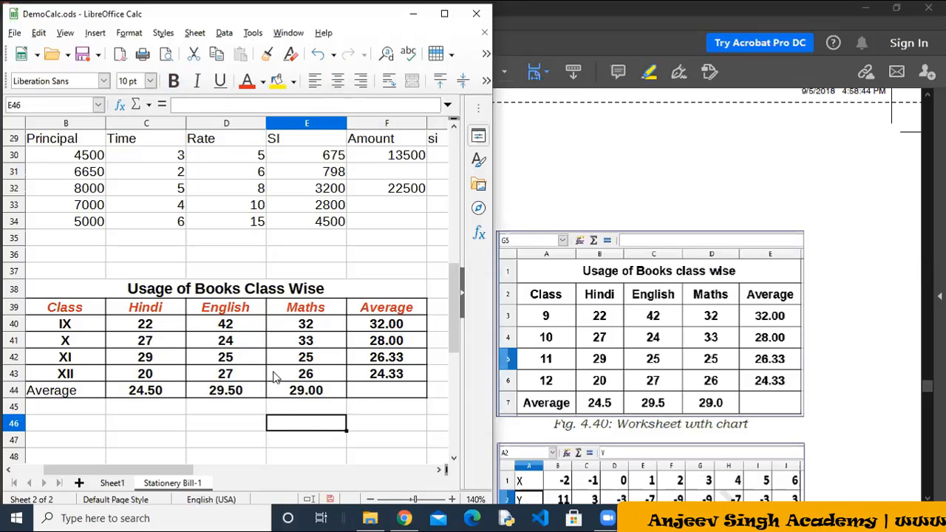
# Step: Select the table range B39:E44 and start inserting a chart from it in the maximized window
pyautogui.moveTo(52, 314); pyautogui.dragTo(170, 379)
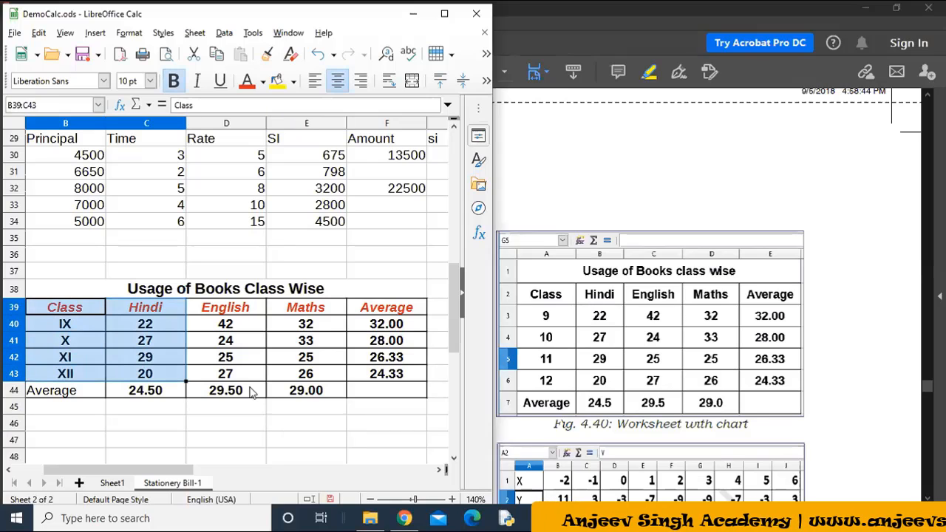
pyautogui.keyDown('shift'); pyautogui.click(367, 379); pyautogui.keyUp('shift')
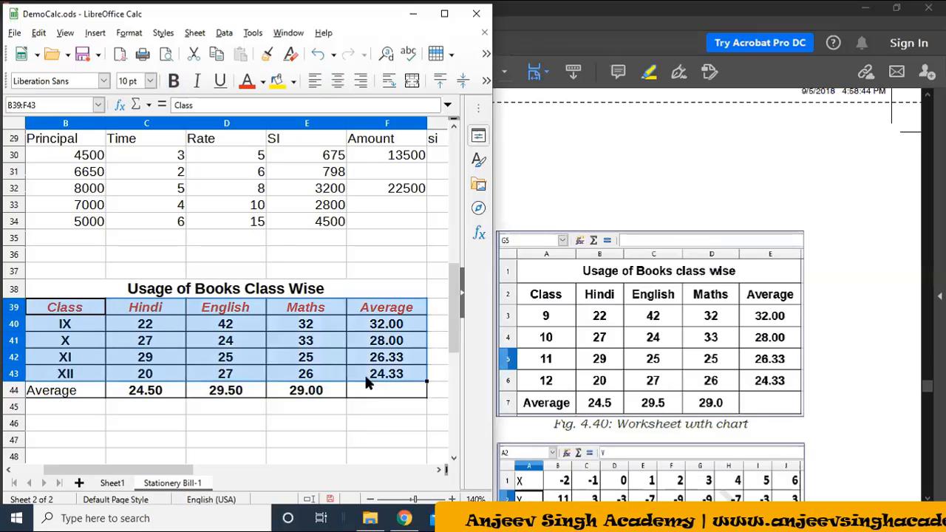
pyautogui.keyDown('shift'); pyautogui.click(339, 397); pyautogui.keyUp('shift')
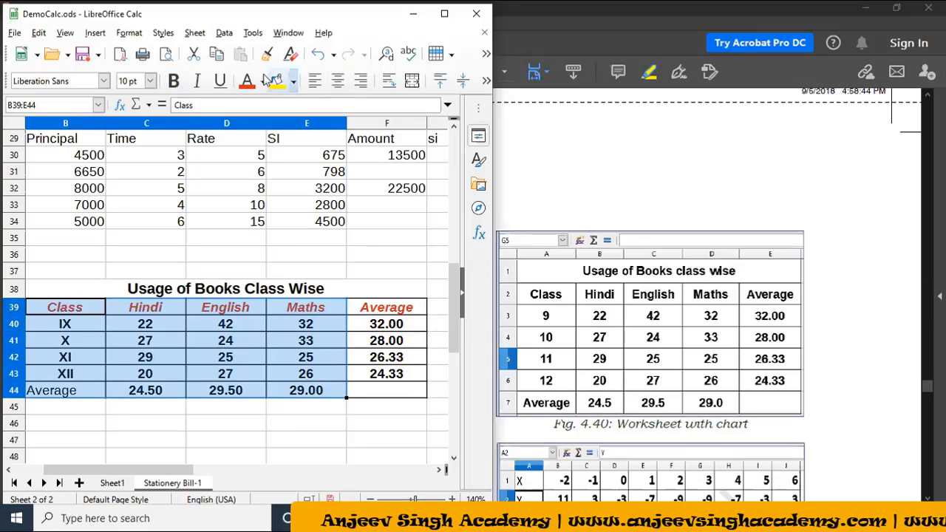
pyautogui.click(100, 34)
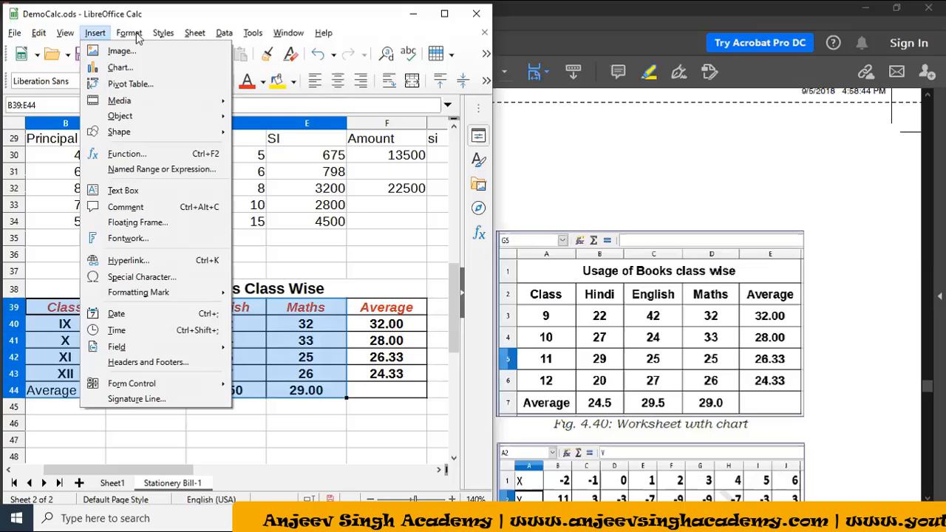
pyautogui.press('Right')
pyautogui.click(447, 12)
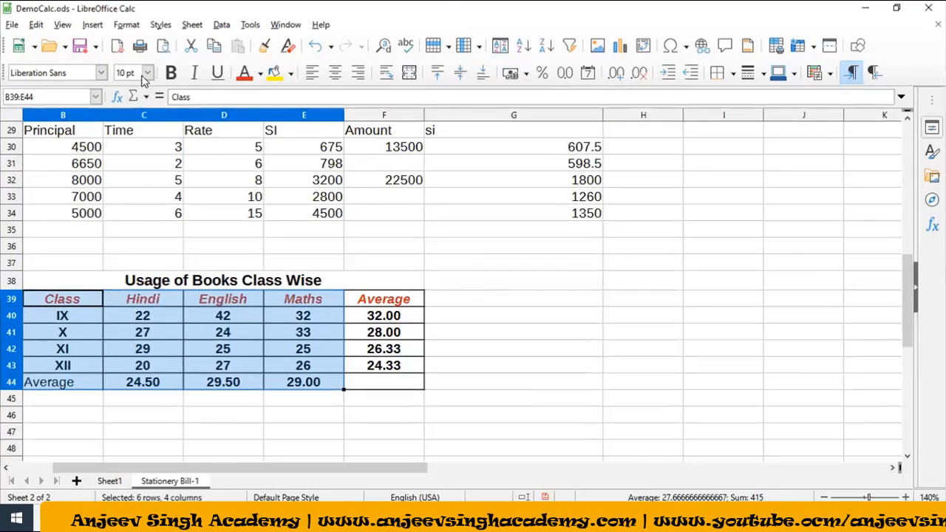
pyautogui.click(623, 50)
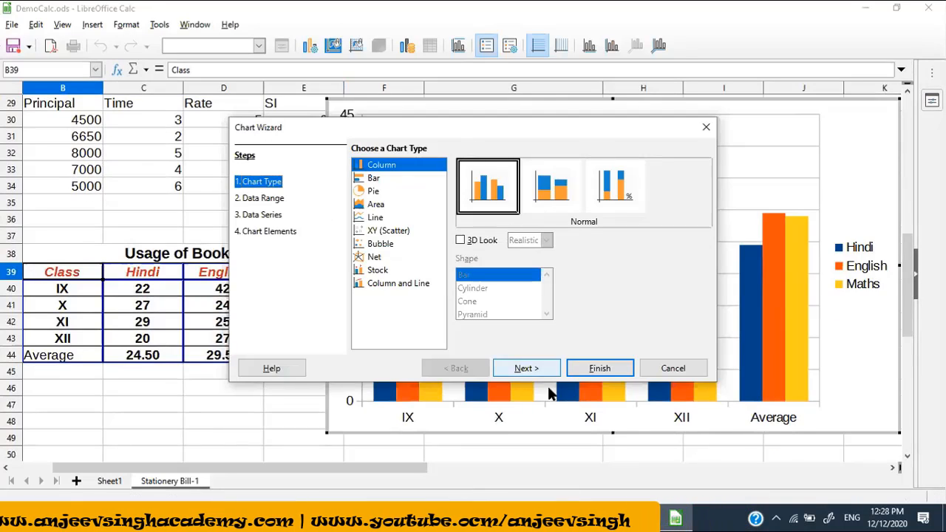
# Step: Switch to the textbook PDF in Acrobat Reader to review the chart types and column chart instructions, and return to LibreOffice Calc
pyautogui.click(641, 518)
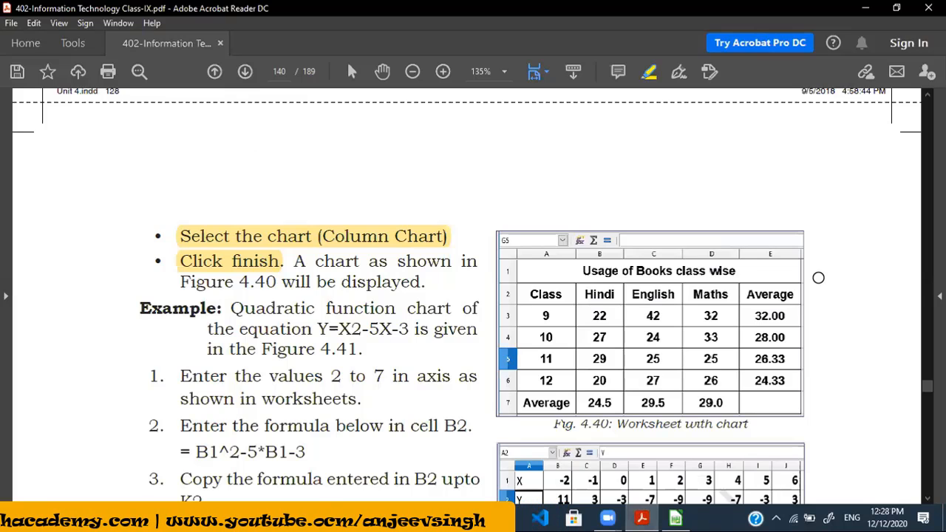
pyautogui.click(382, 71)
pyautogui.moveTo(505, 170); pyautogui.dragTo(522, 276)
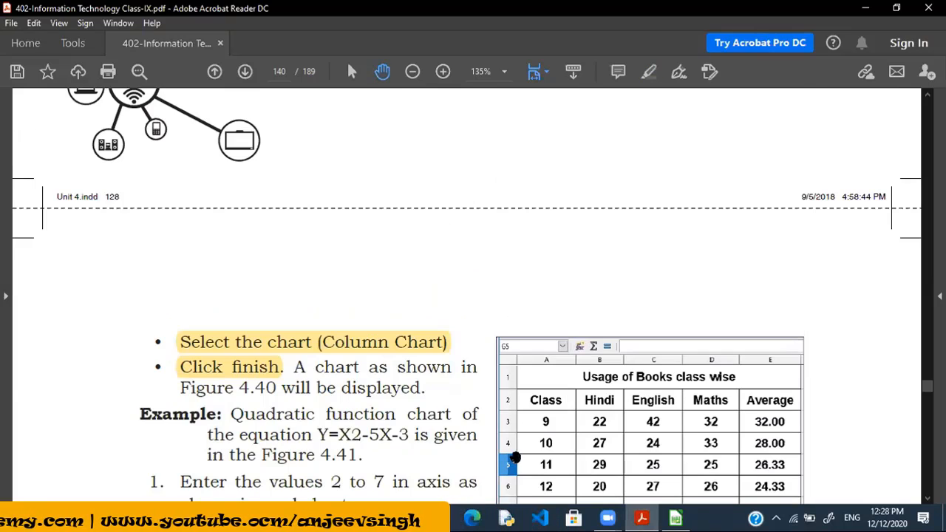
pyautogui.scroll(5, 587, 108)
pyautogui.scroll(8, 566, 400)
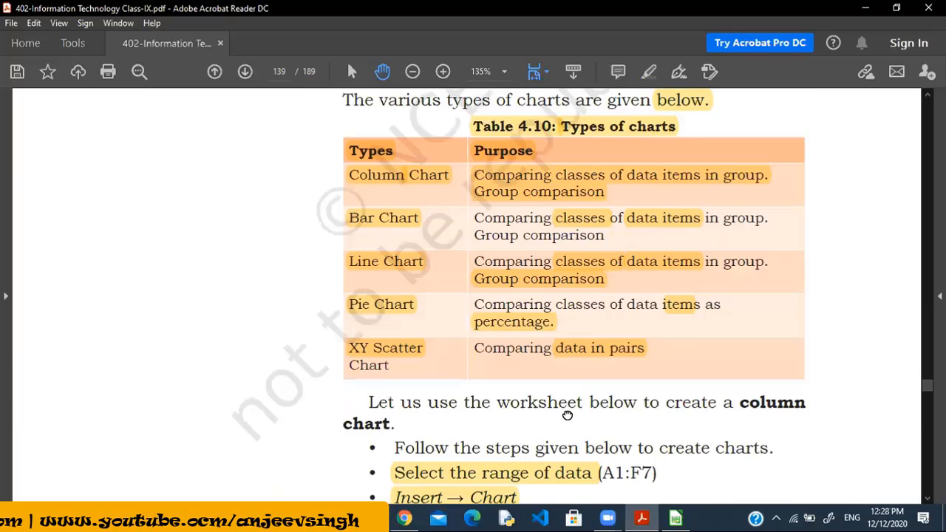
pyautogui.click(677, 517)
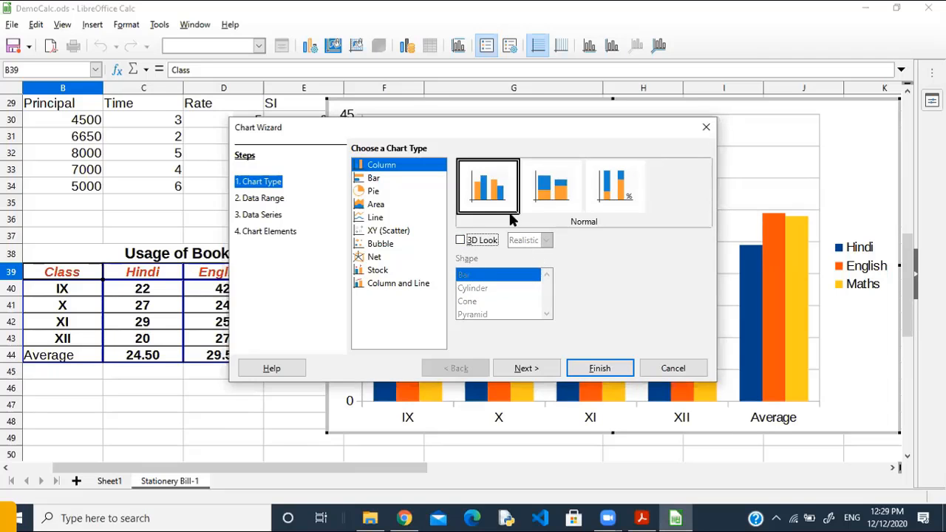
# Step: Accept the normal Column chart type and compare the B39:E44 data range settings with the table and the chart preview
pyautogui.click(543, 368)
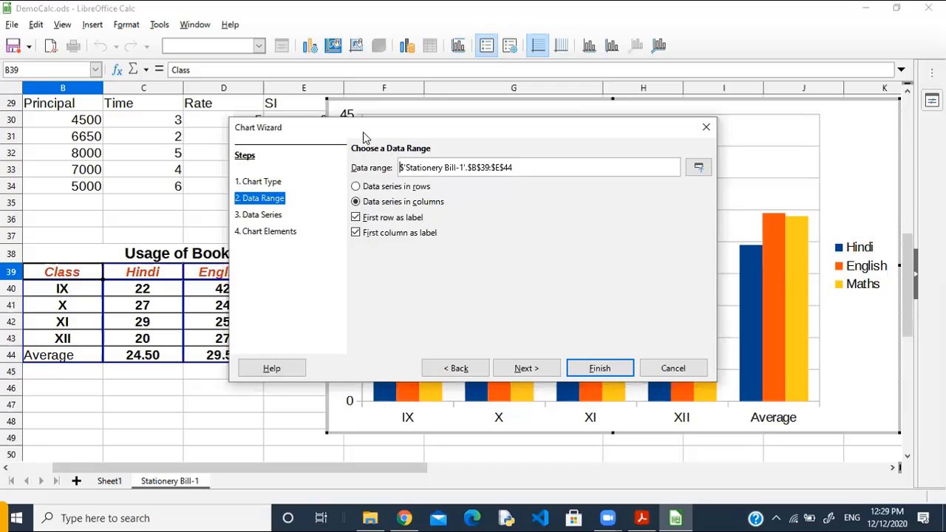
pyautogui.moveTo(363, 135); pyautogui.dragTo(446, 137)
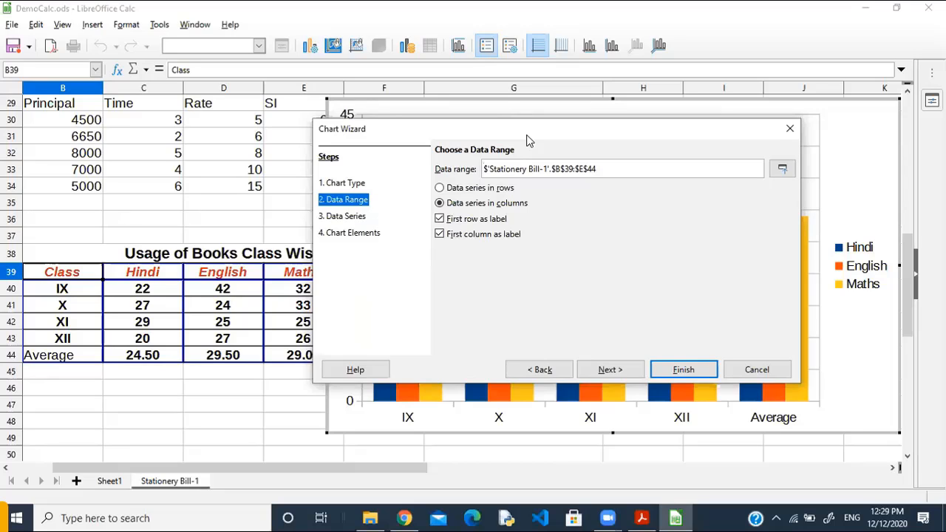
pyautogui.moveTo(528, 140); pyautogui.dragTo(249, 62)
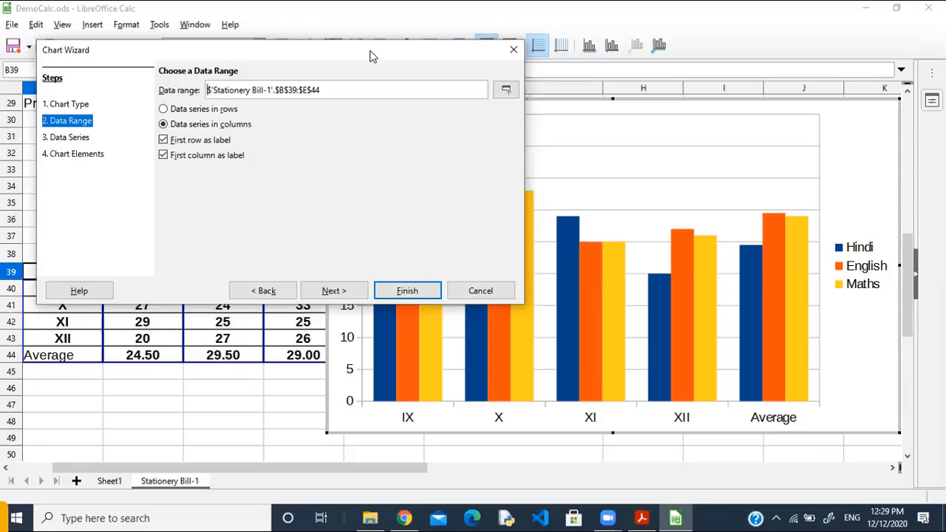
pyautogui.moveTo(372, 57); pyautogui.dragTo(700, 79)
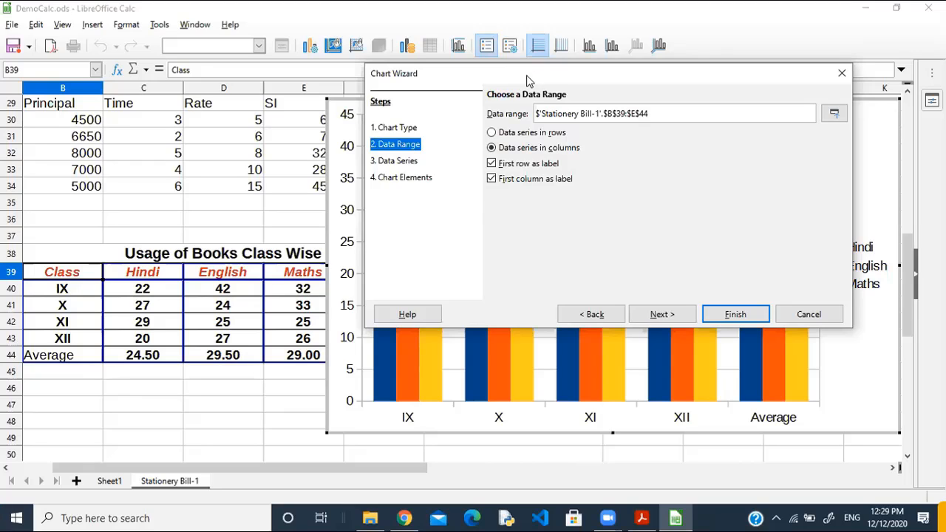
pyautogui.moveTo(528, 79); pyautogui.dragTo(354, 253)
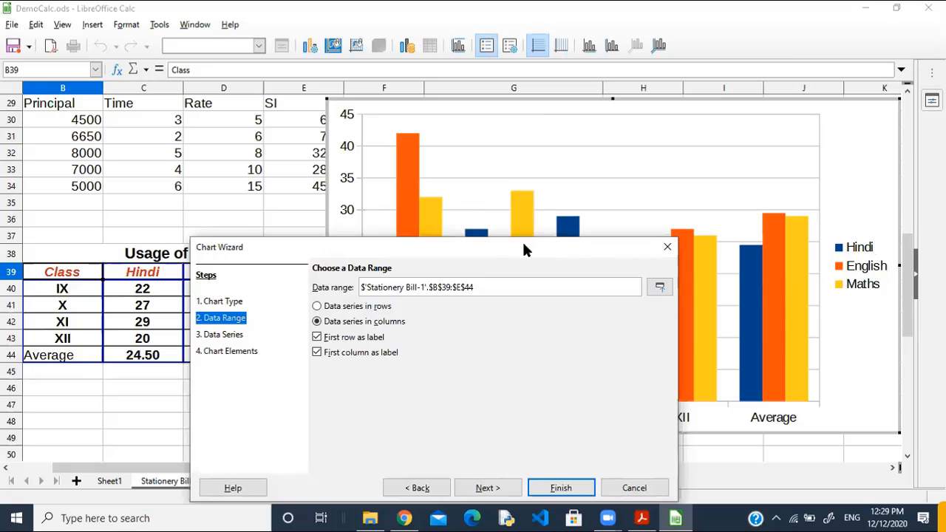
pyautogui.moveTo(526, 250); pyautogui.dragTo(763, 89)
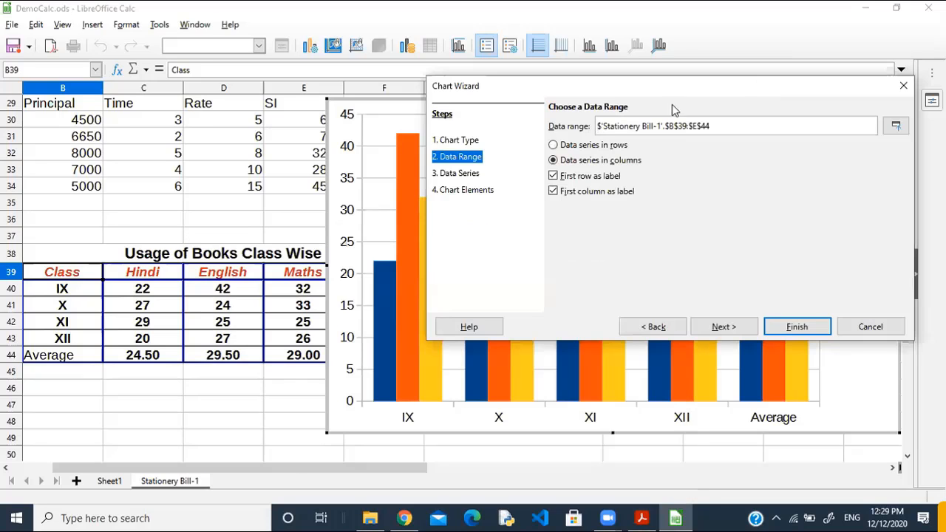
# Step: Preview the chart with its data series in rows, and set the data series back to columns
pyautogui.click(607, 151)
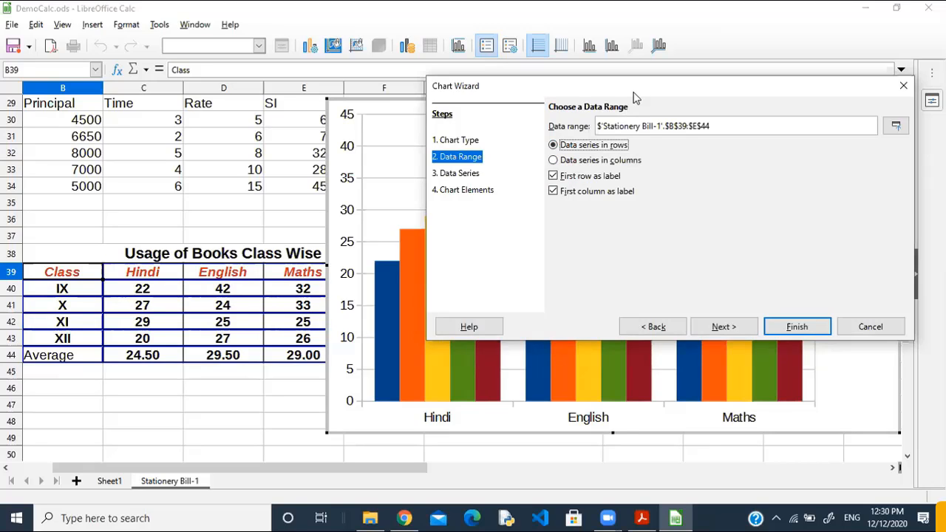
pyautogui.moveTo(633, 98); pyautogui.dragTo(383, 394)
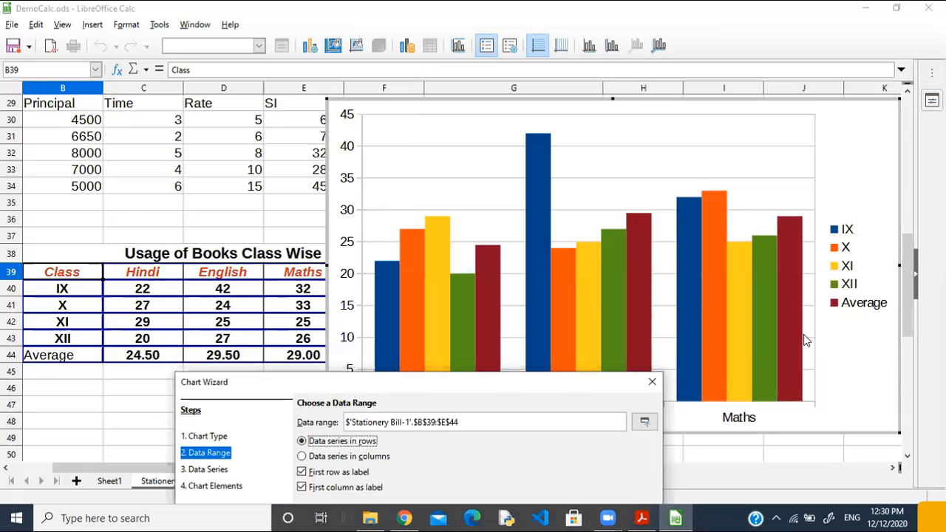
pyautogui.moveTo(507, 383); pyautogui.dragTo(590, 118)
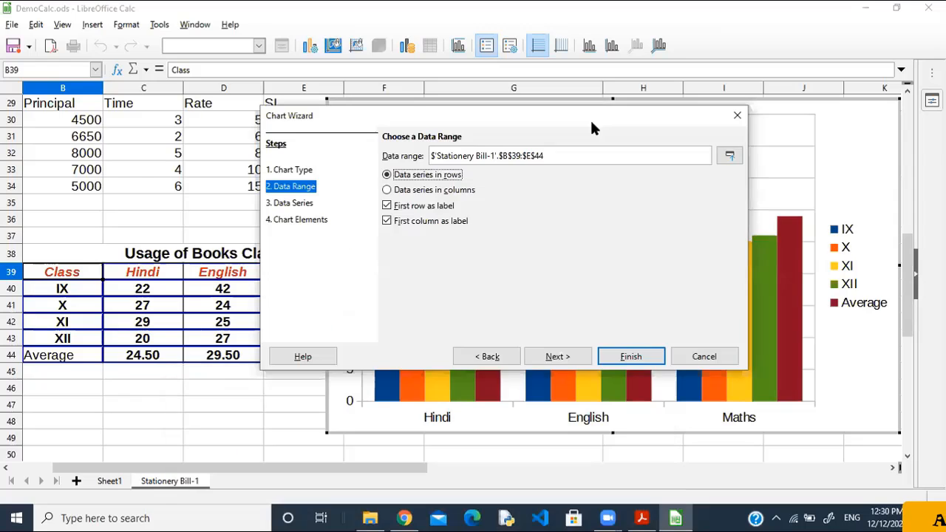
pyautogui.click(445, 191)
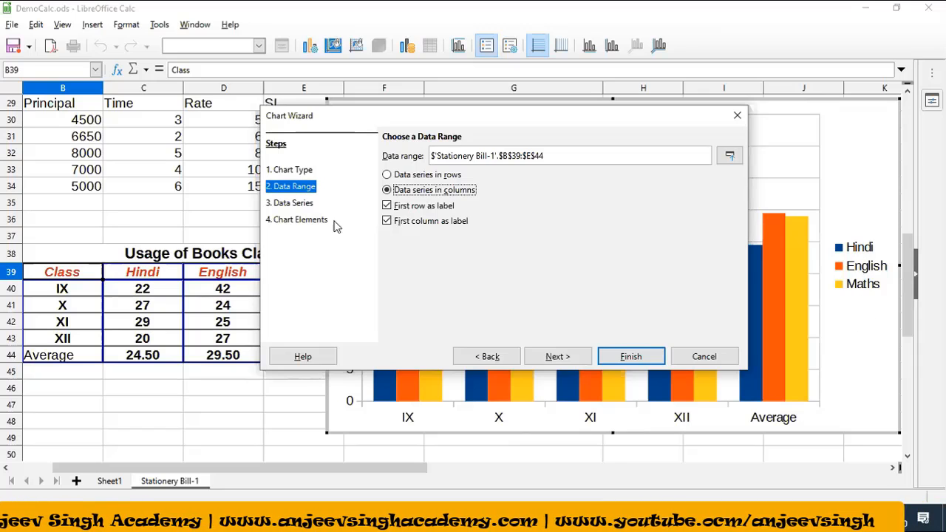
# Step: Advance to the Data Series settings and examine the border colour, fill colour and name ranges of the Hindi, English and Maths series
pyautogui.click(574, 357)
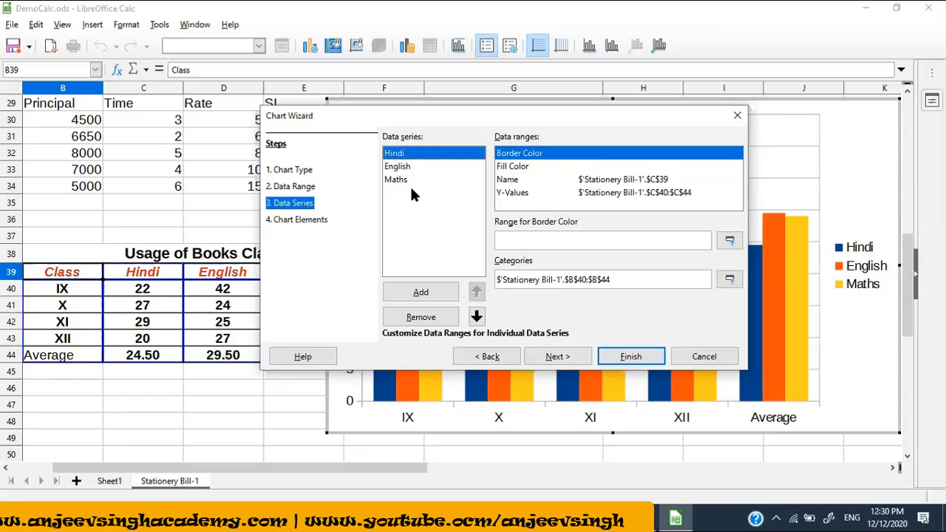
pyautogui.click(528, 165)
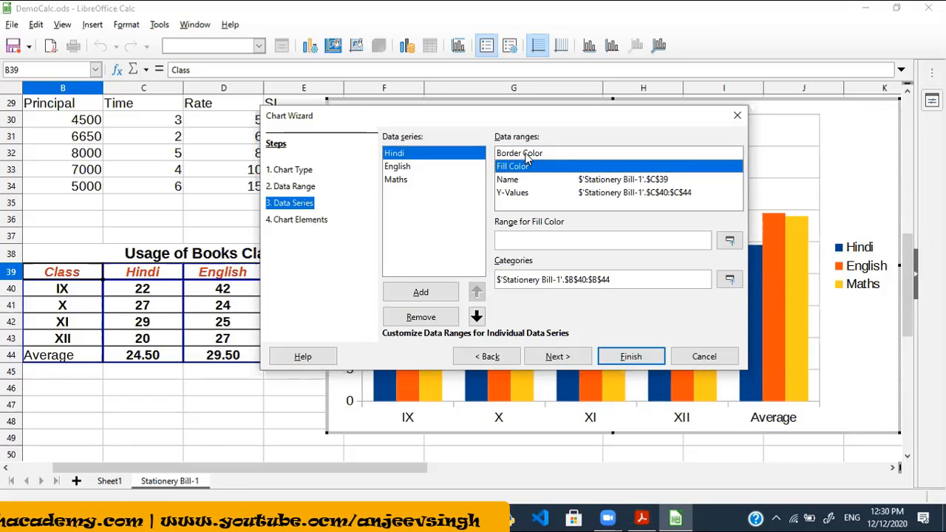
pyautogui.click(526, 157)
pyautogui.click(523, 167)
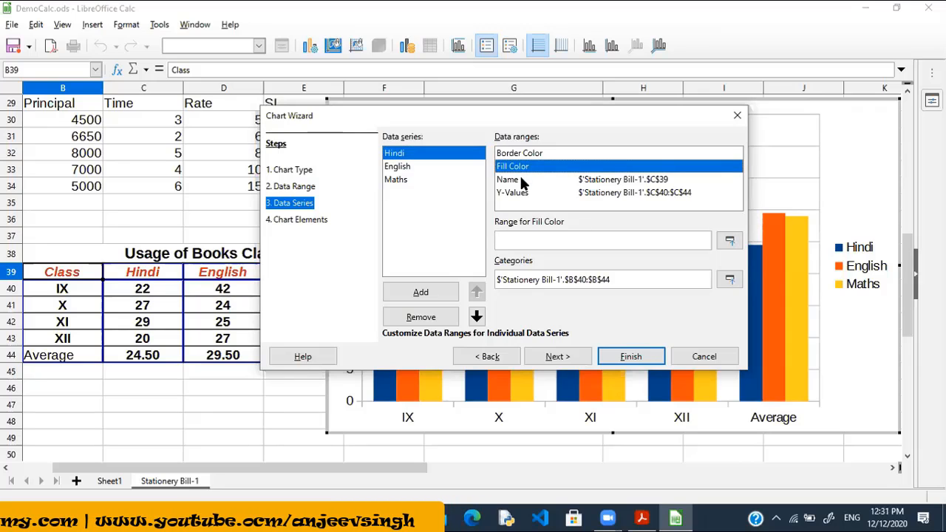
pyautogui.click(521, 180)
pyautogui.click(526, 155)
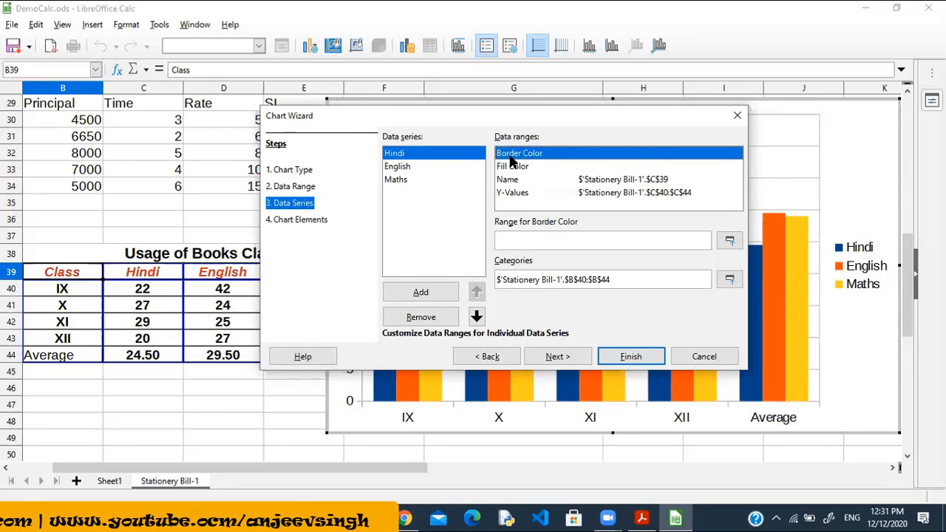
pyautogui.click(414, 170)
pyautogui.click(407, 180)
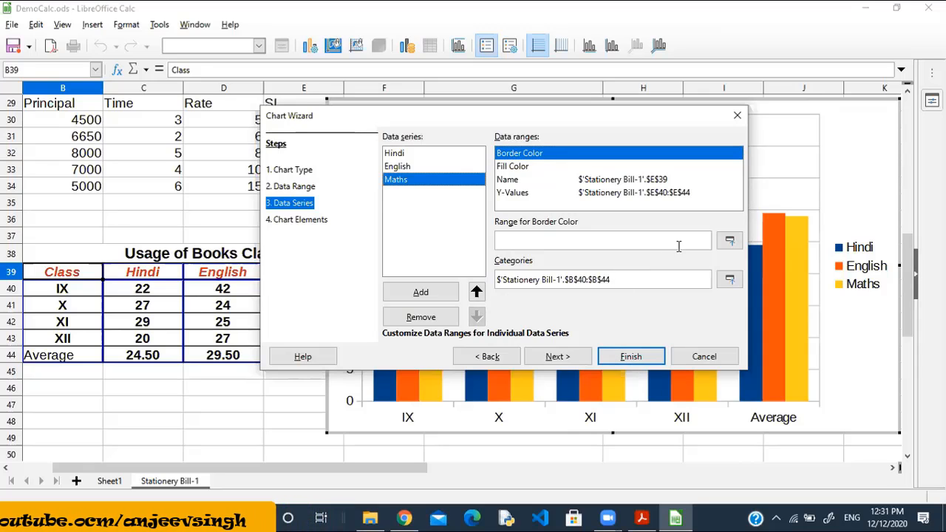
# Step: Advance to the chart elements and enter the title "Book Usages" and the subtitle "Class Wise"
pyautogui.click(577, 358)
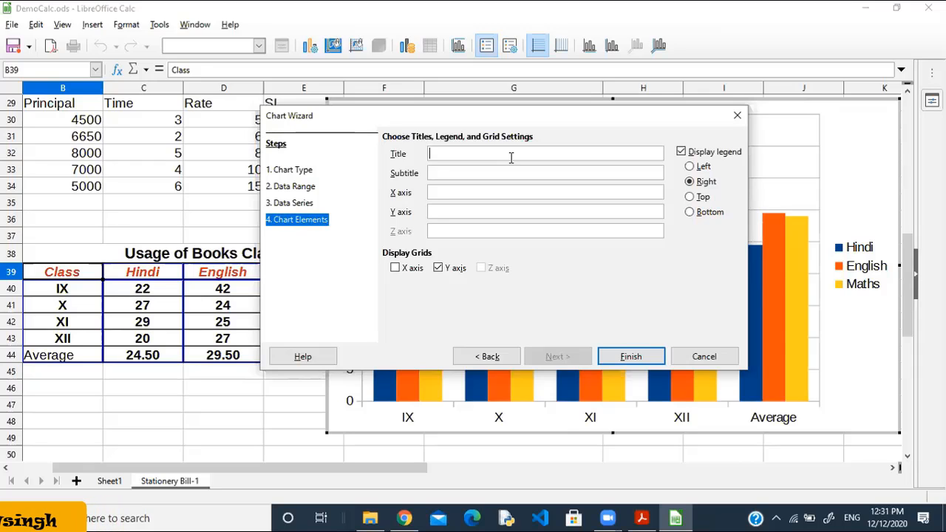
pyautogui.write('Book Us')
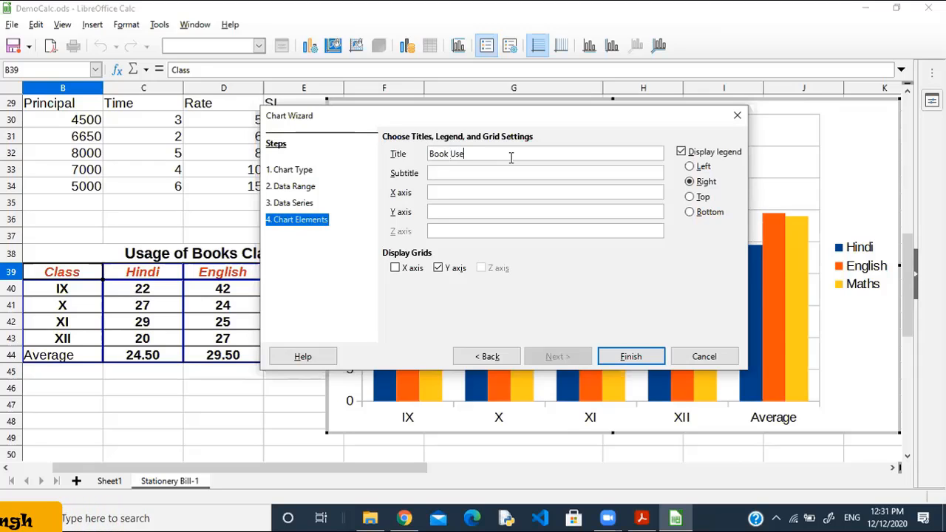
pyautogui.write('ages')
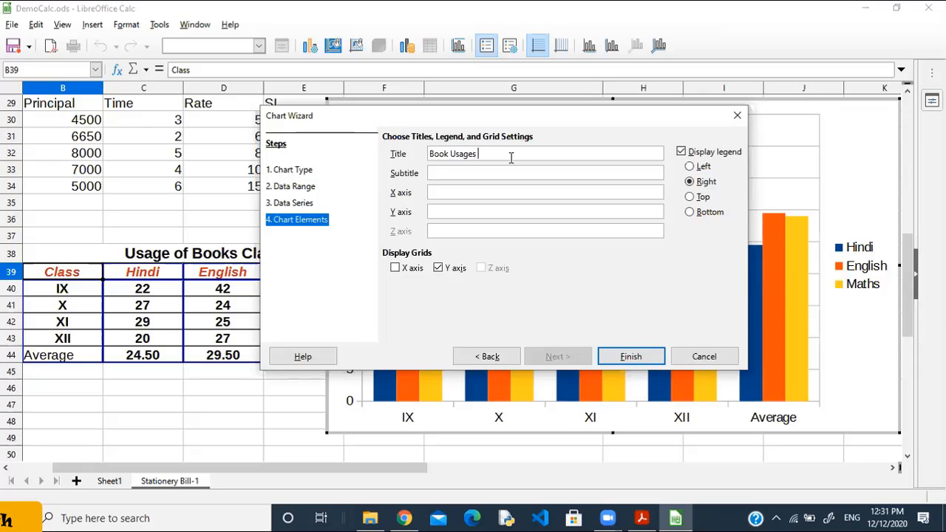
pyautogui.write(' Cl')
pyautogui.press('BackSpace')
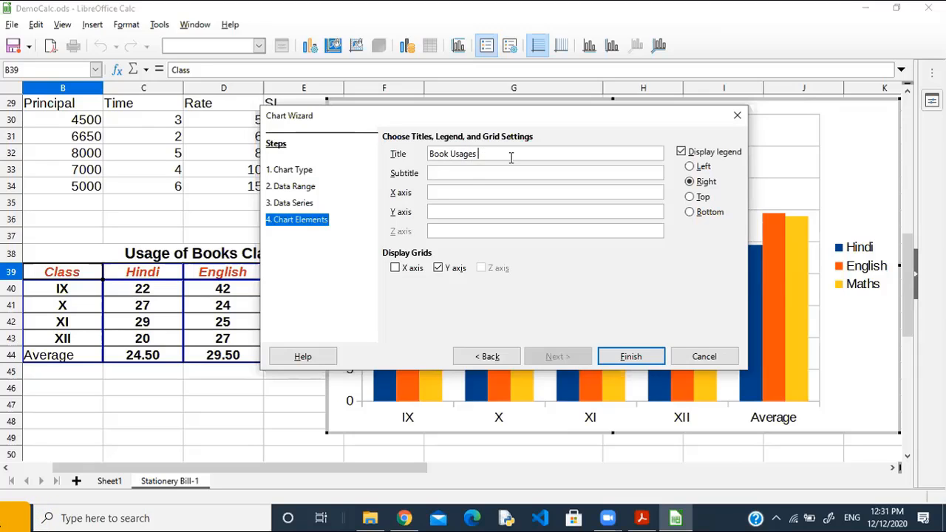
pyautogui.click(468, 172)
pyautogui.write('C;a')
pyautogui.press('BackSpace')
pyautogui.press('BackSpace')
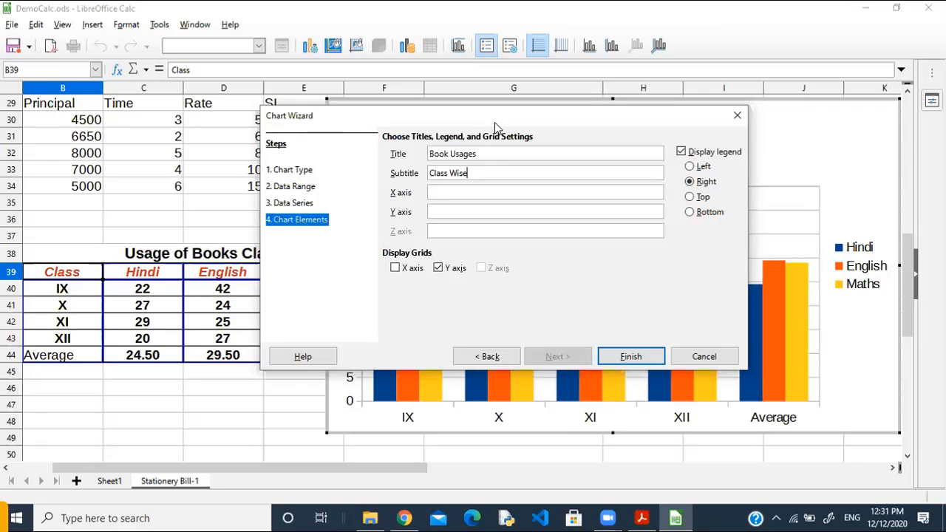
# Step: Title the X axis "Classes" and the Y axis "Number of Books", moving the wizard aside to check the titles on the chart
pyautogui.moveTo(494, 122); pyautogui.dragTo(624, 234)
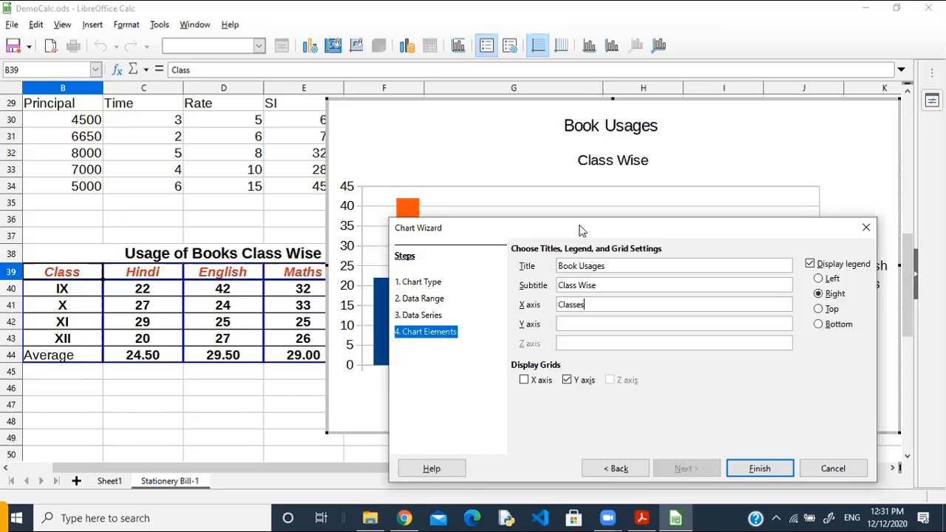
pyautogui.moveTo(580, 231); pyautogui.dragTo(488, 72)
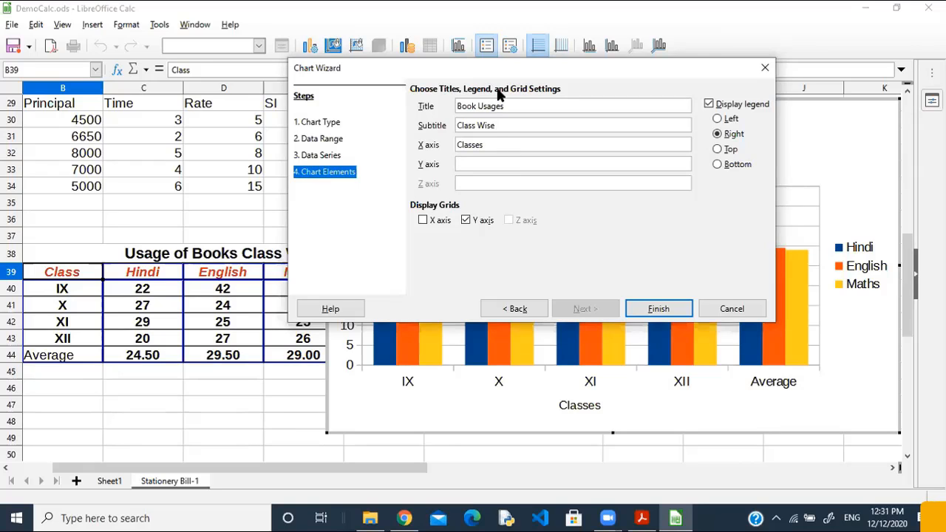
pyautogui.moveTo(485, 73); pyautogui.dragTo(599, 148)
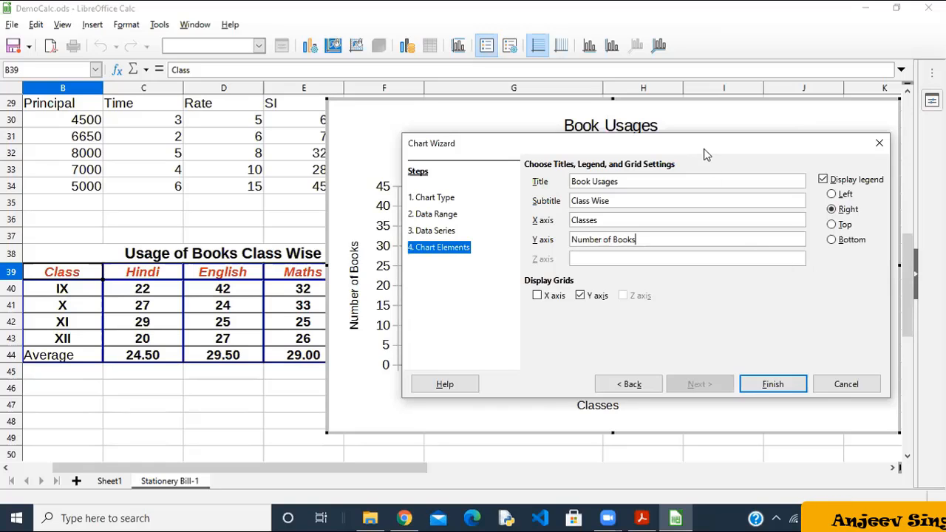
pyautogui.moveTo(706, 154); pyautogui.dragTo(768, 171)
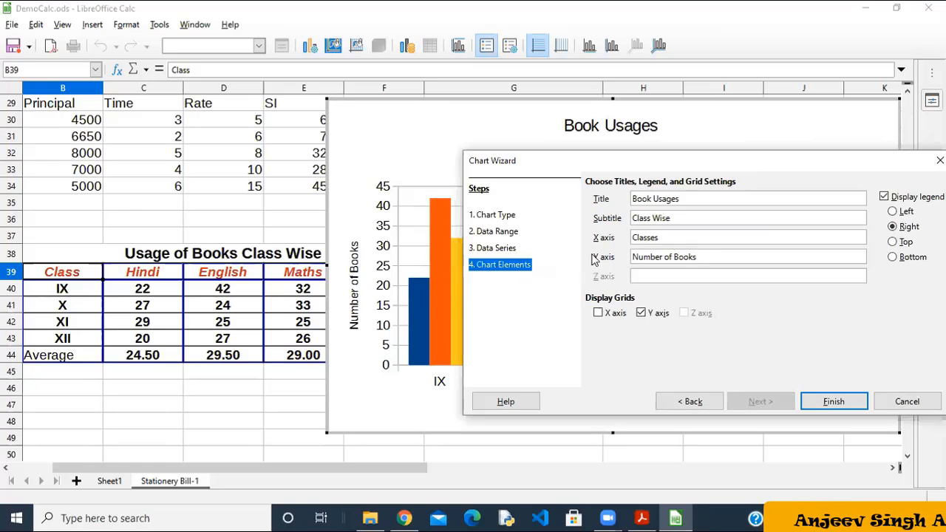
pyautogui.click(663, 238)
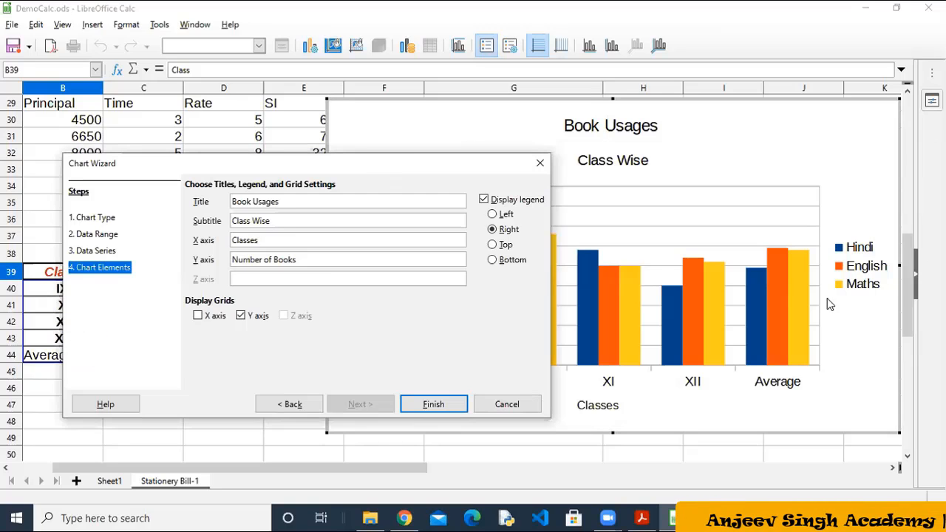
# Step: Toggle the legend display off and on, preview the legend at Left, Top and Bottom, and set it back to Right
pyautogui.click(485, 199)
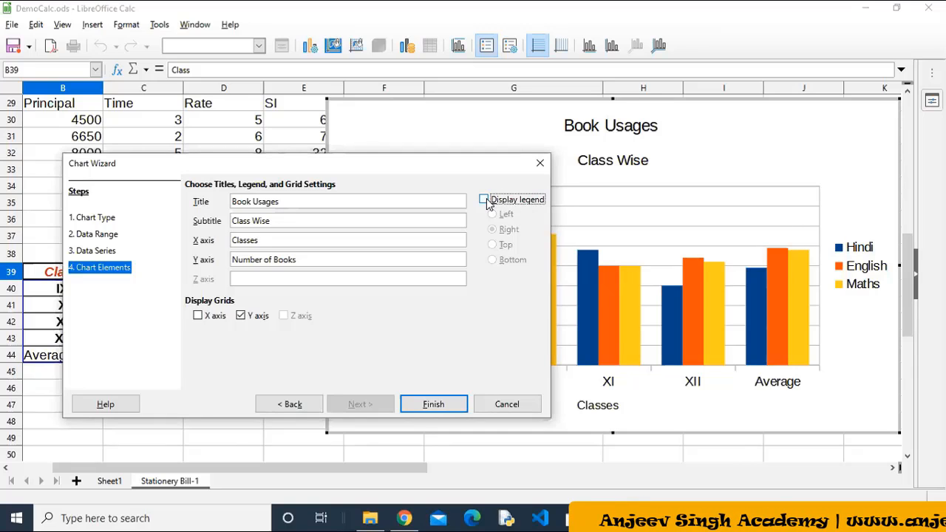
pyautogui.click(485, 199)
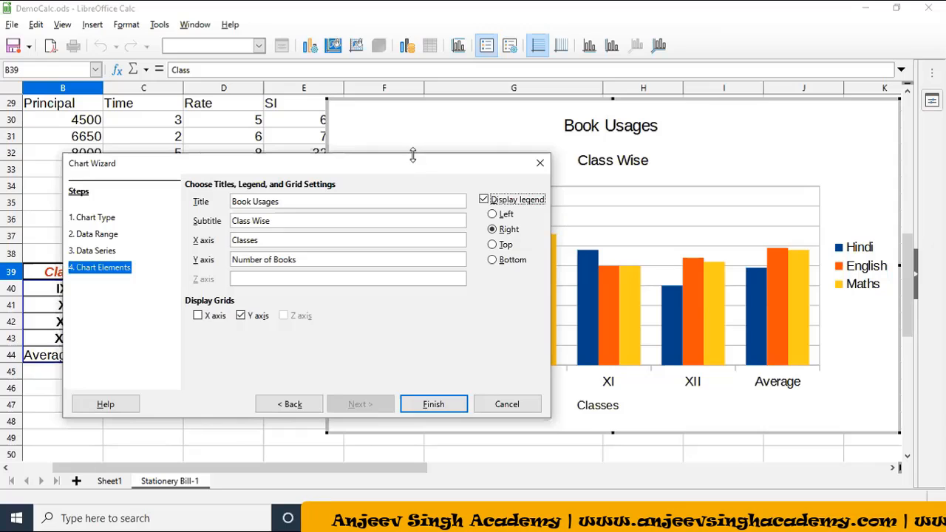
pyautogui.moveTo(416, 175); pyautogui.dragTo(682, 286)
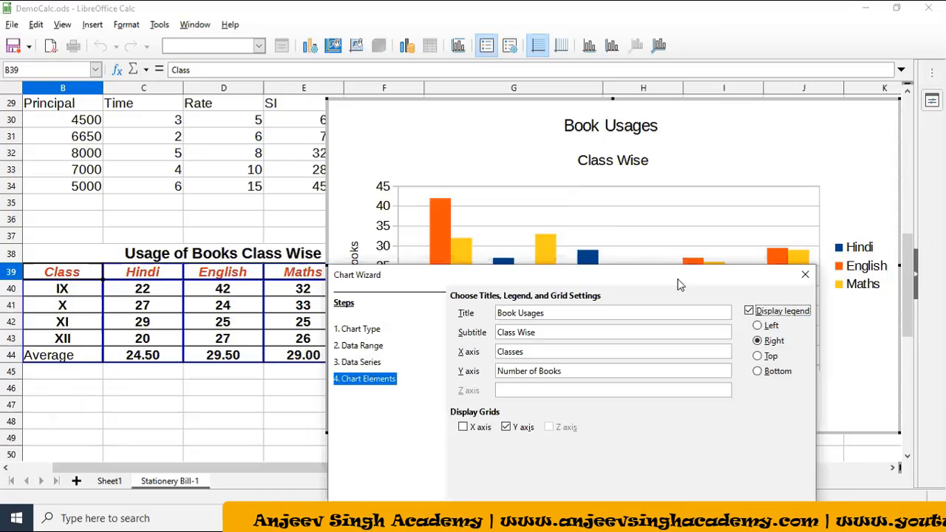
pyautogui.click(771, 326)
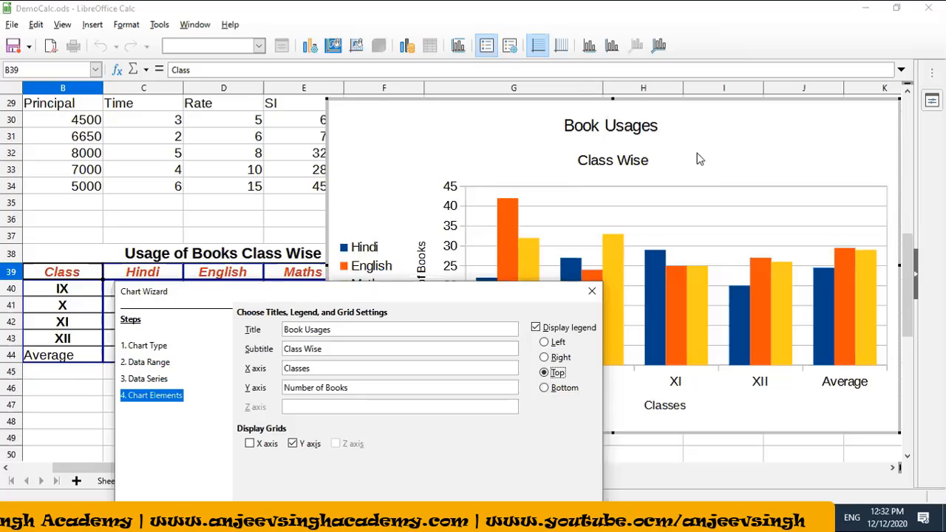
pyautogui.click(544, 388)
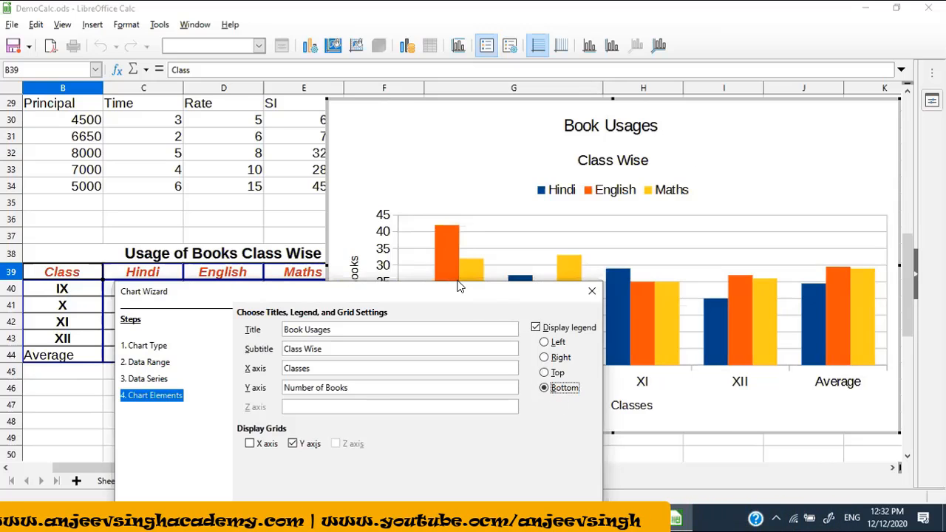
pyautogui.click(392, 171)
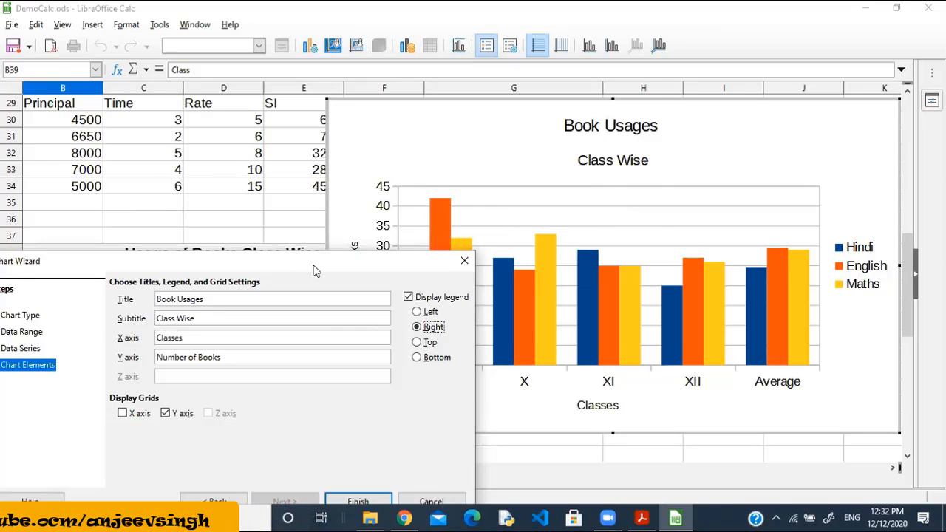
# Step: Display the grids for both the X axis and the Y axis, and finish the chart
pyautogui.moveTo(313, 271); pyautogui.dragTo(495, 89)
pyautogui.click(347, 233)
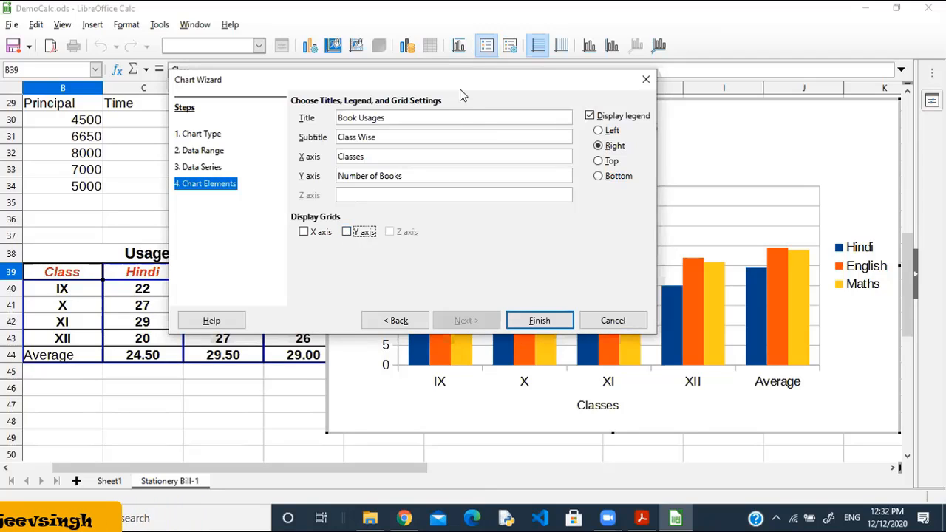
pyautogui.moveTo(462, 80); pyautogui.dragTo(362, 85)
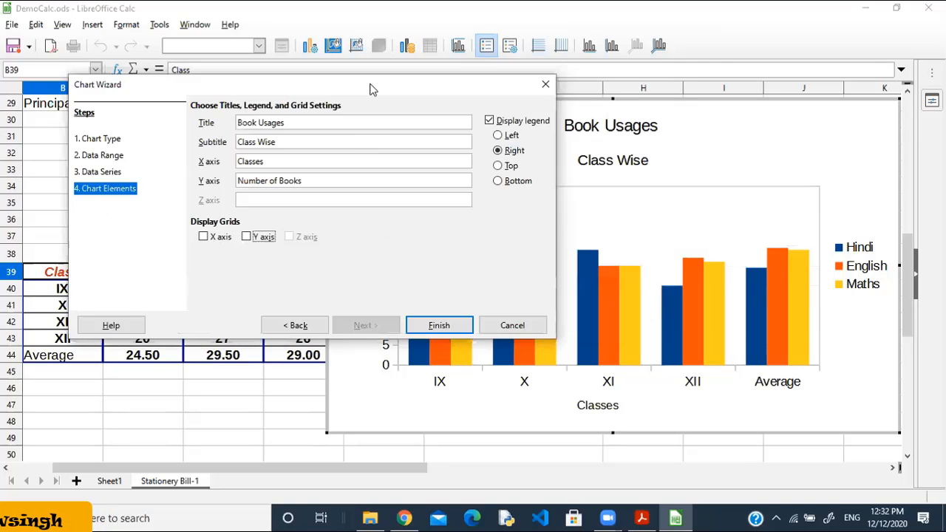
pyautogui.click(203, 237)
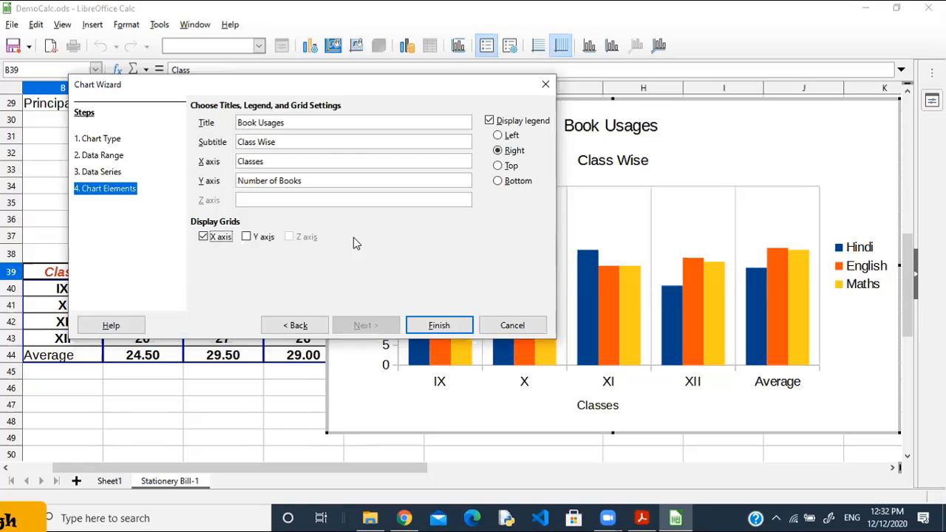
pyautogui.click(257, 236)
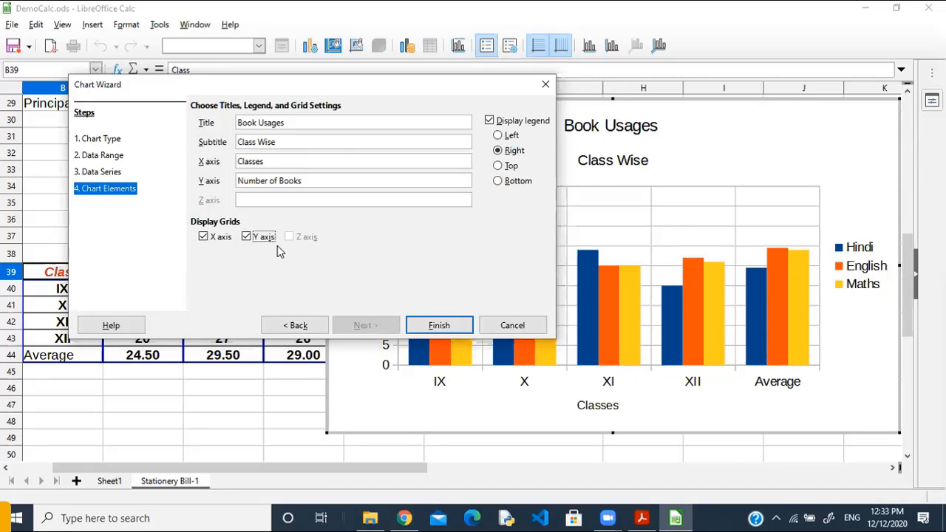
pyautogui.click(436, 333)
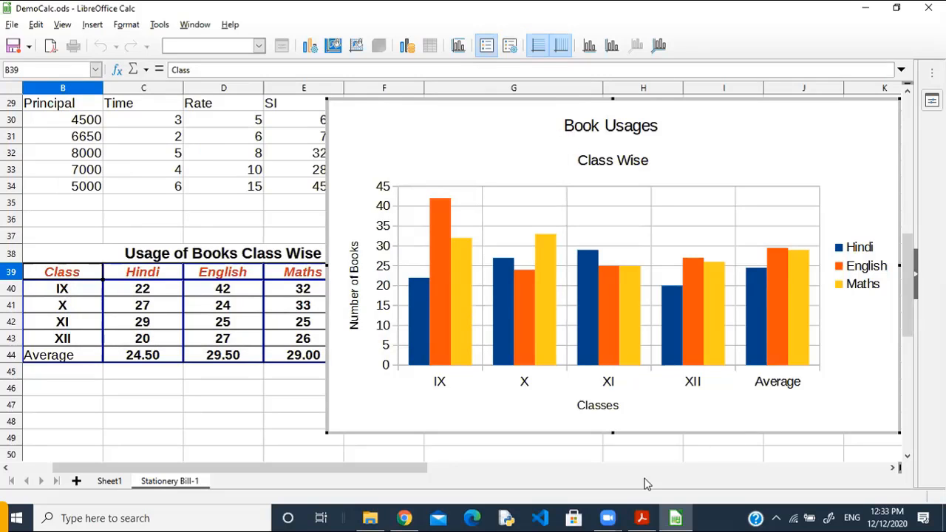
# Step: Shrink the chart and move it beside the book usage table so that it spans about columns G to J and uncovers the Average column
pyautogui.moveTo(417, 466); pyautogui.dragTo(507, 466)
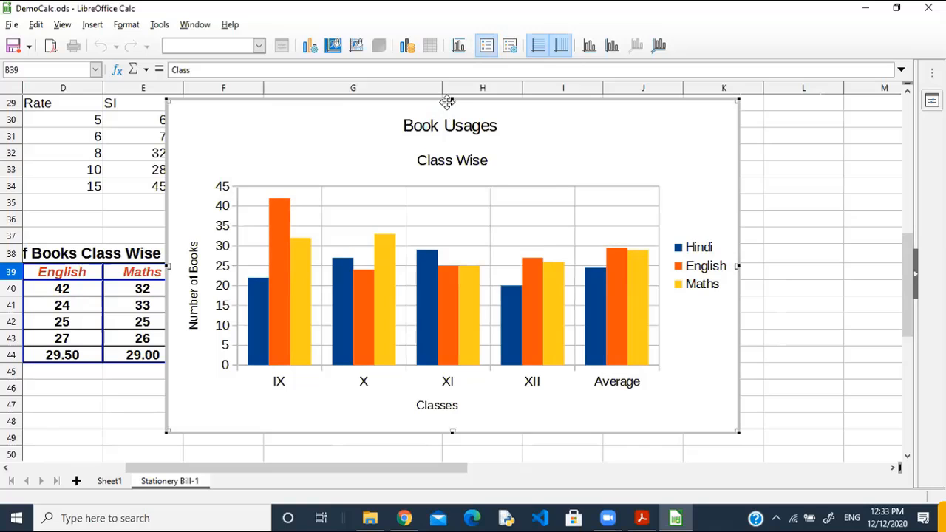
pyautogui.click(680, 161)
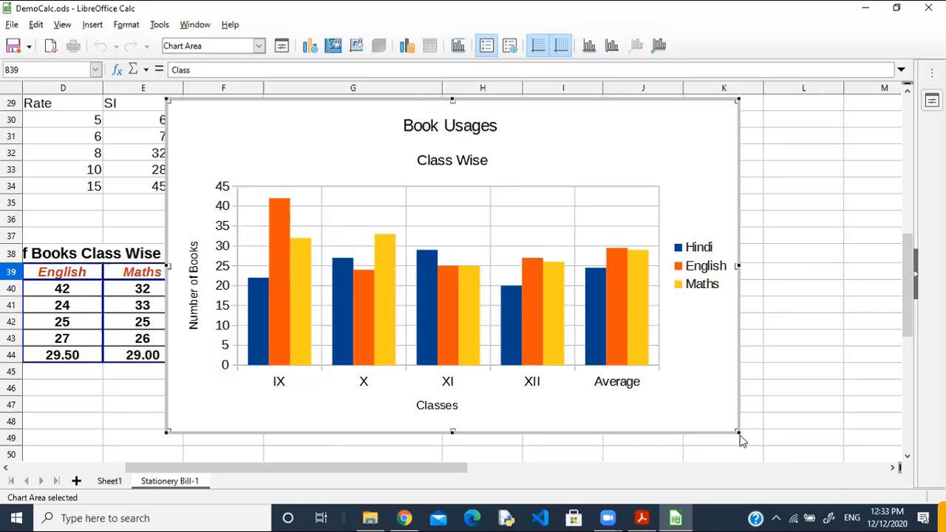
pyautogui.moveTo(738, 432); pyautogui.dragTo(598, 332)
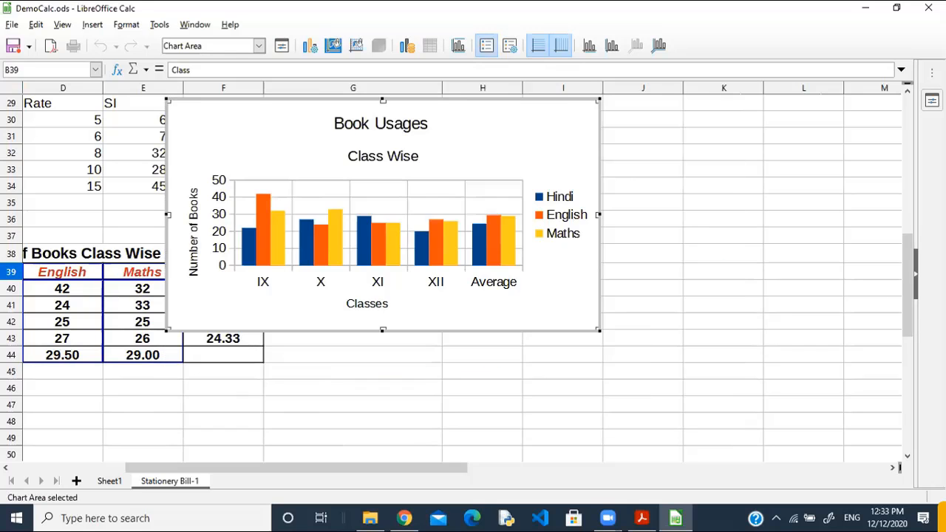
pyautogui.moveTo(912, 267); pyautogui.dragTo(908, 255)
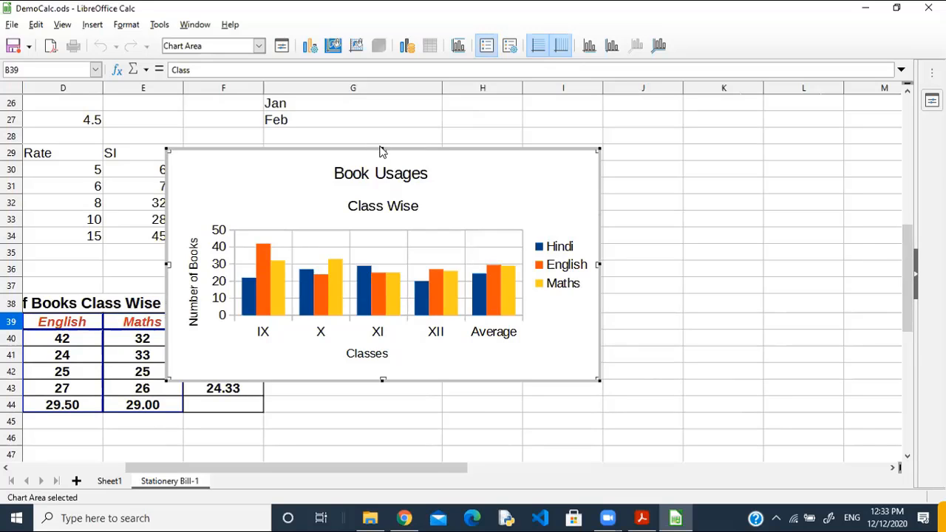
pyautogui.moveTo(377, 146); pyautogui.dragTo(536, 203)
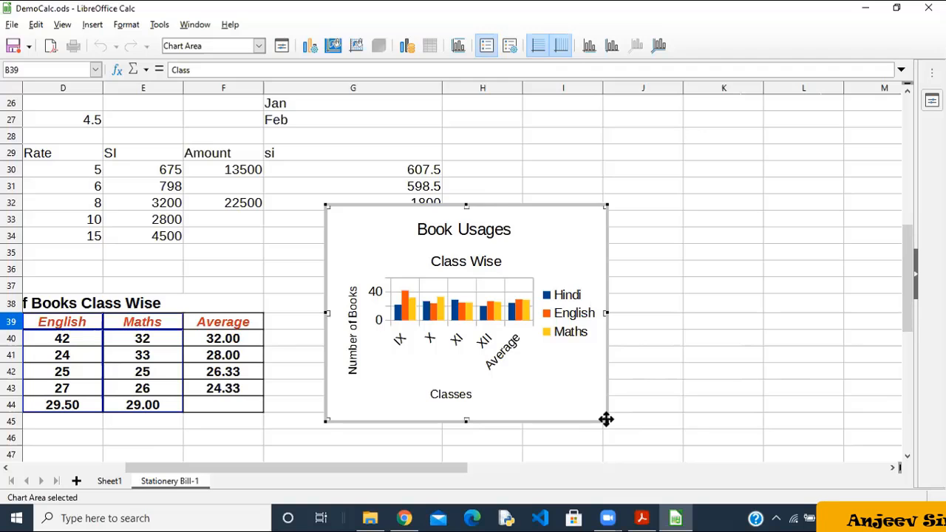
pyautogui.moveTo(607, 419); pyautogui.dragTo(669, 473)
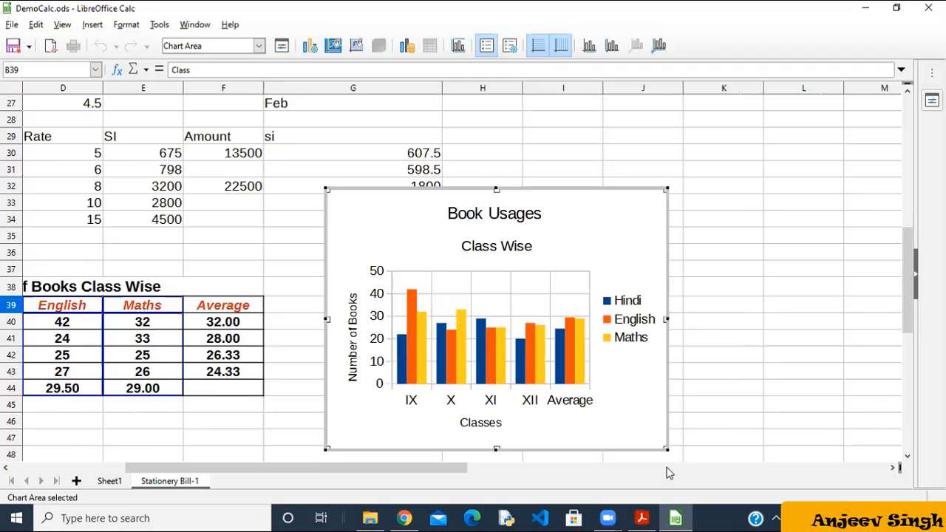
# Step: Move the "Class Wise" subtitle up beside the main title "Book Usages", undoing the accidental shift of the plot area
pyautogui.click(796, 195)
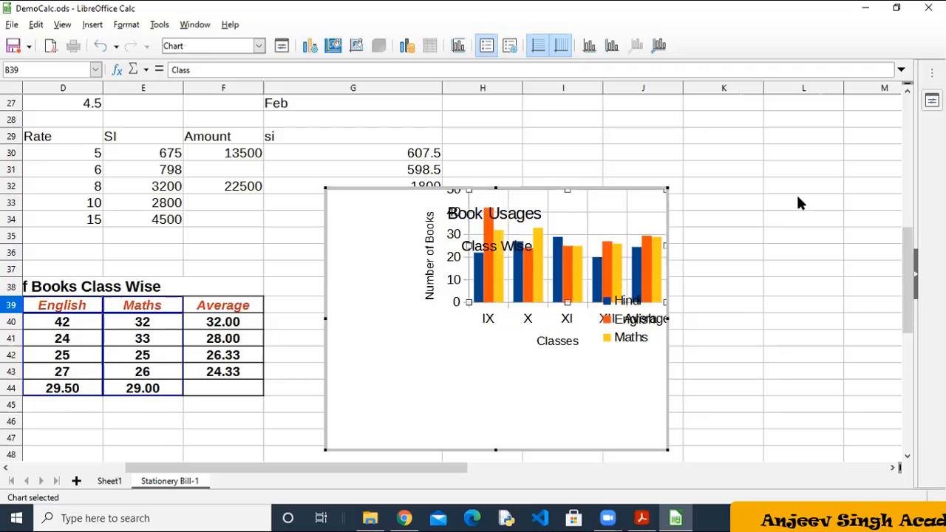
pyautogui.click(484, 213)
pyautogui.click(486, 241)
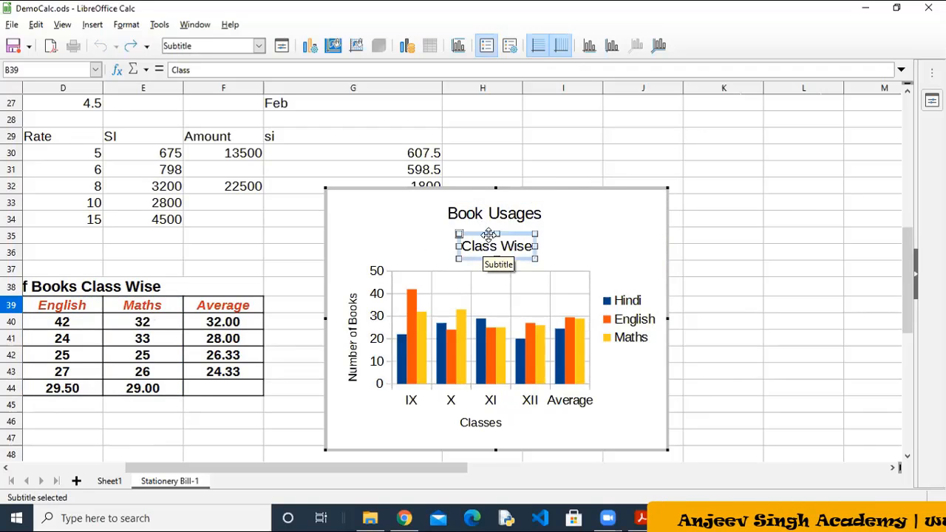
pyautogui.click(488, 210)
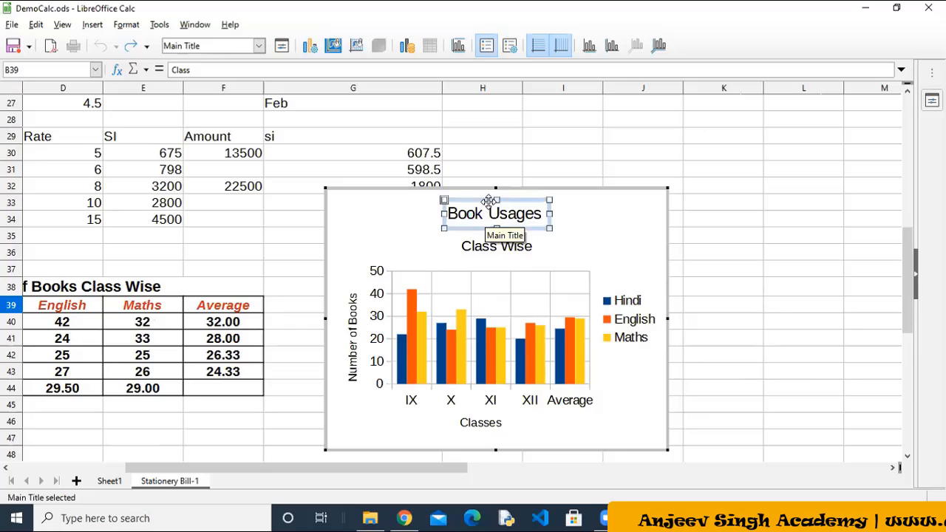
pyautogui.click(485, 243)
pyautogui.moveTo(485, 233); pyautogui.dragTo(586, 202)
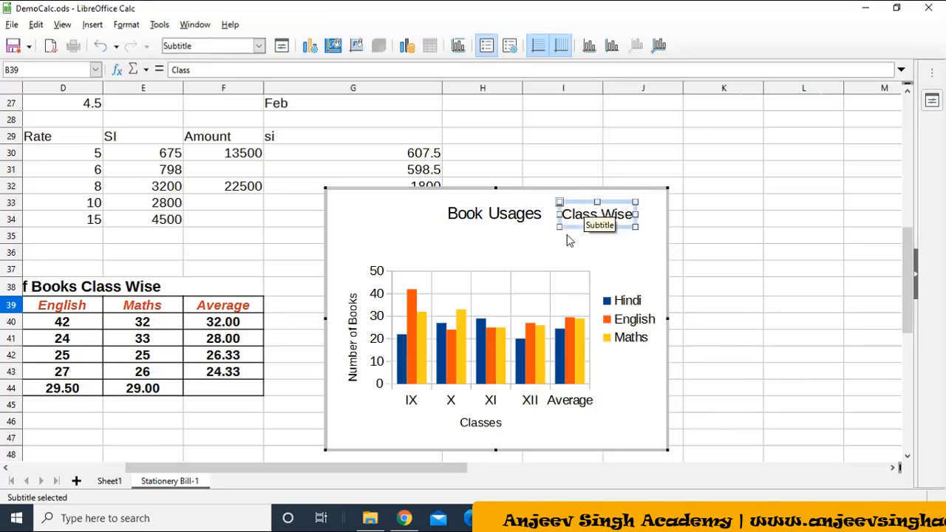
# Step: Enlarge the plot area up to just below the titles and move the legend to the chart's lower-left corner
pyautogui.click(545, 274)
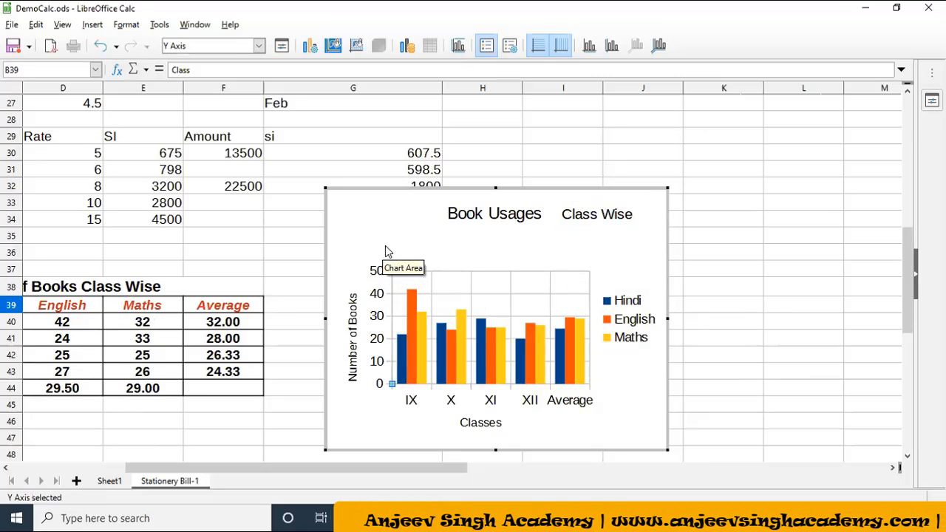
pyautogui.click(518, 281)
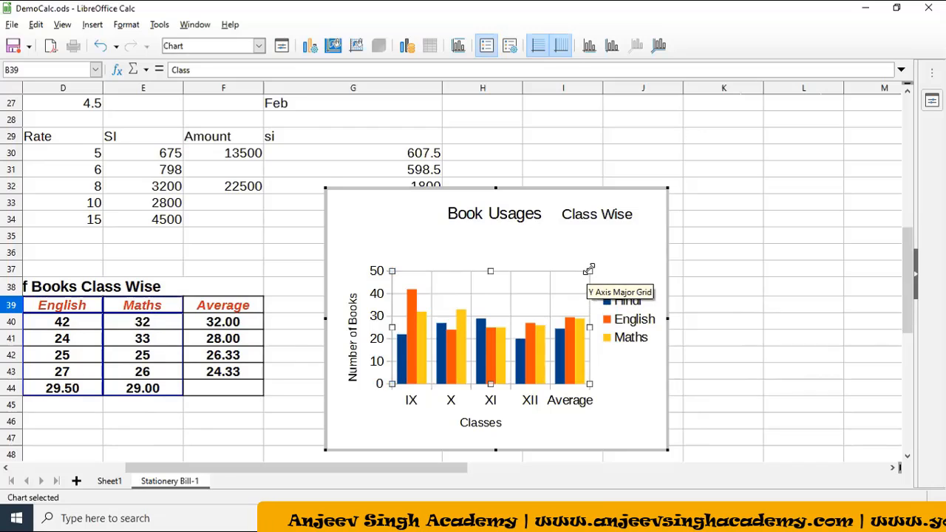
pyautogui.moveTo(589, 271); pyautogui.dragTo(623, 238)
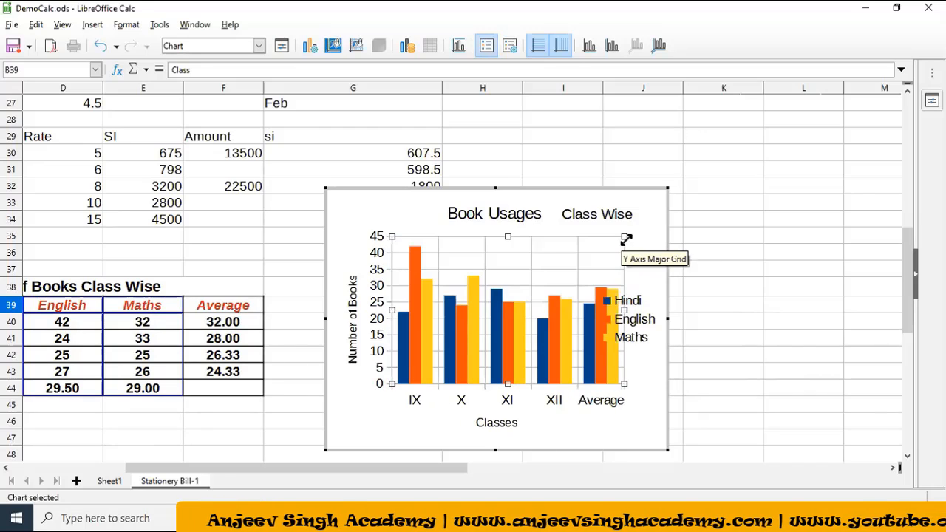
pyautogui.click(634, 318)
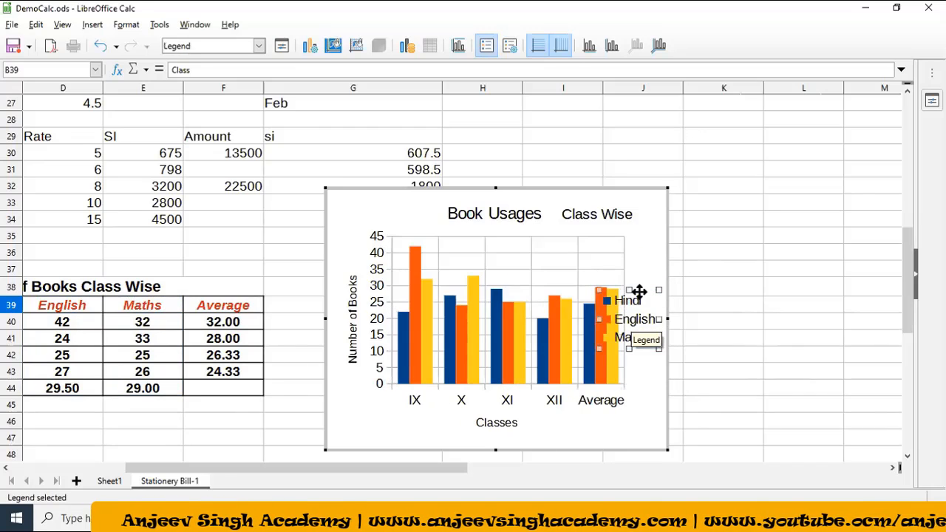
pyautogui.moveTo(638, 289); pyautogui.dragTo(359, 405)
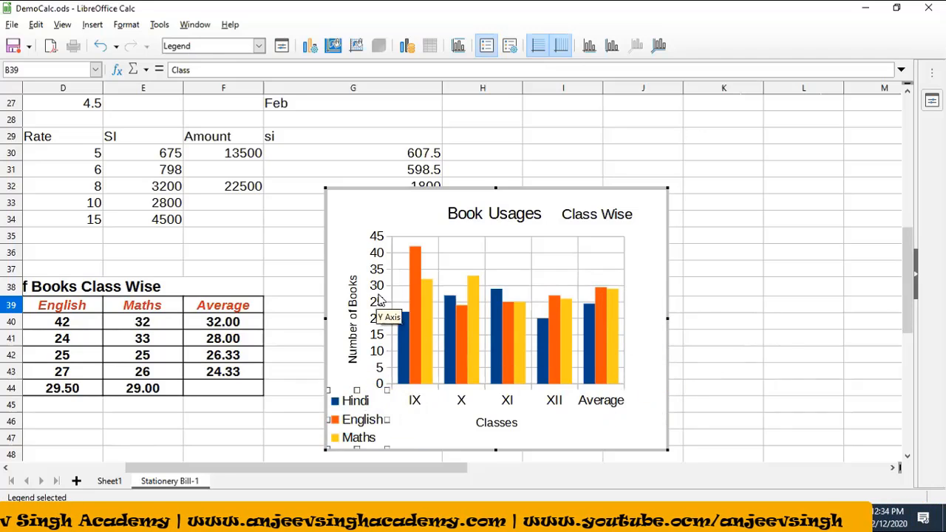
# Step: Move the X axis title "Classes" down to just above the chart's lower edge
pyautogui.click(356, 288)
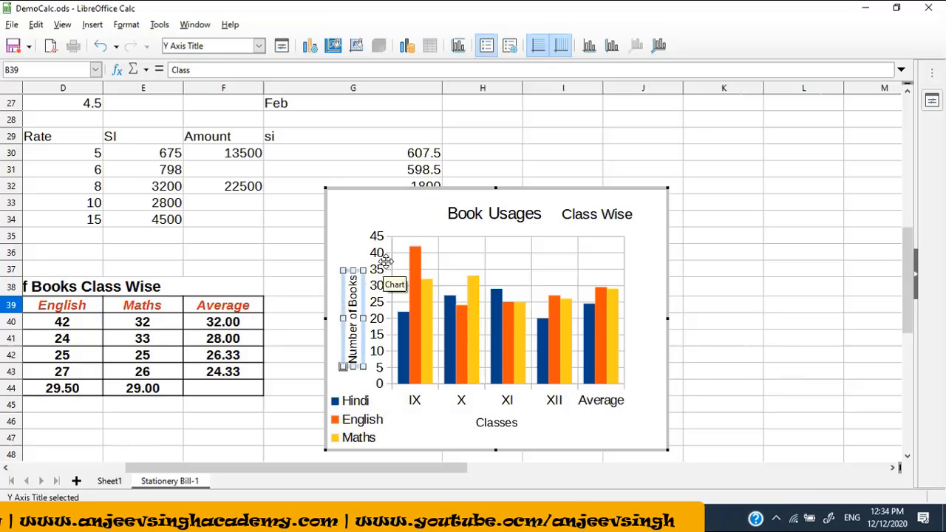
pyautogui.click(463, 269)
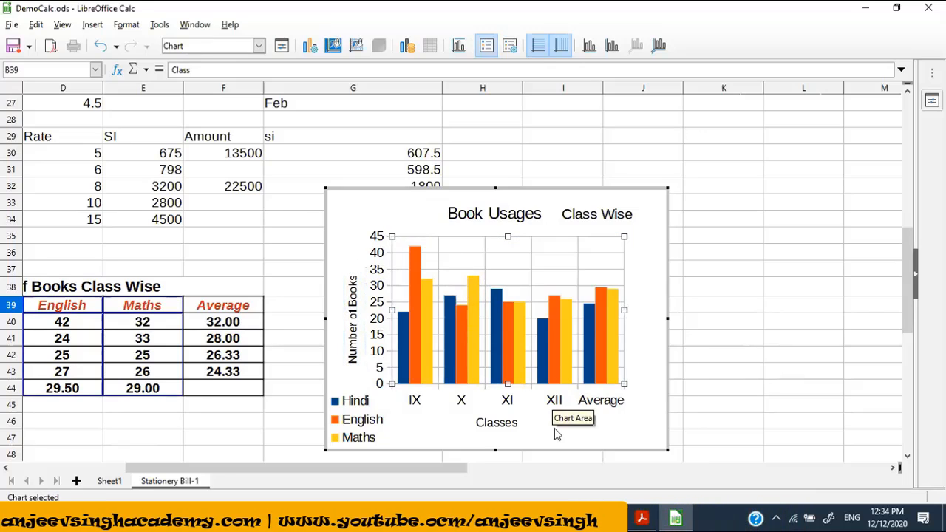
pyautogui.click(505, 424)
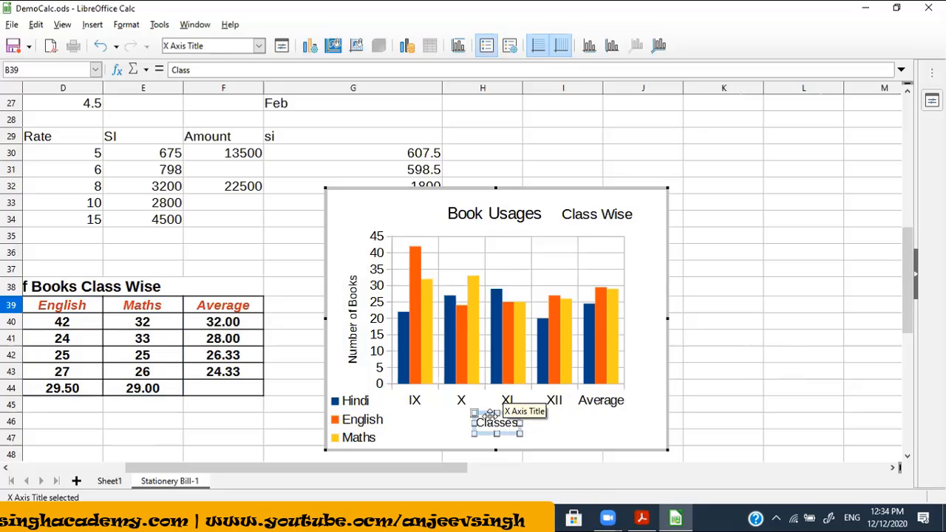
pyautogui.moveTo(488, 420); pyautogui.dragTo(492, 432)
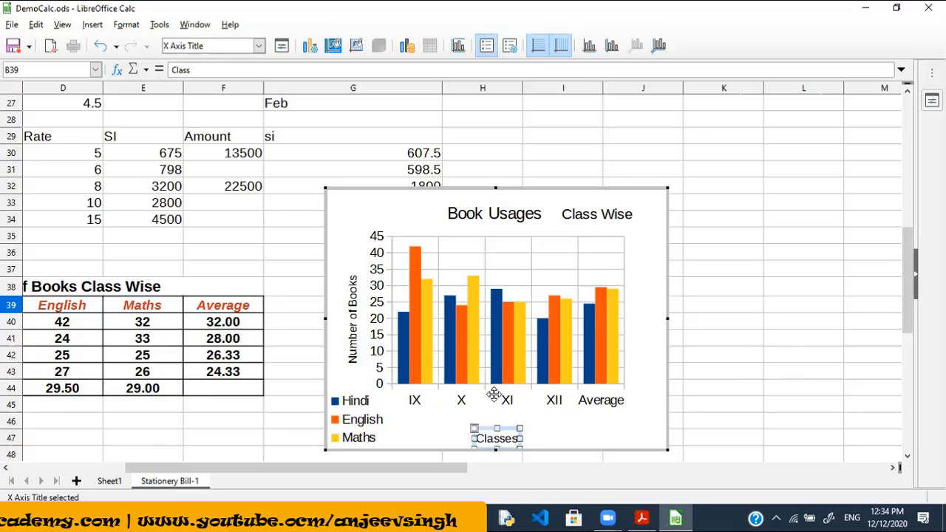
pyautogui.click(494, 395)
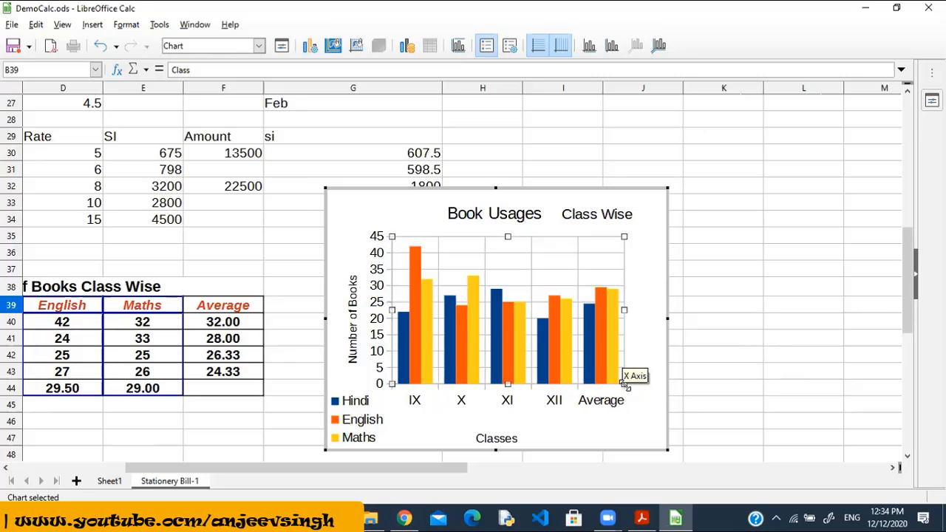
pyautogui.click(604, 403)
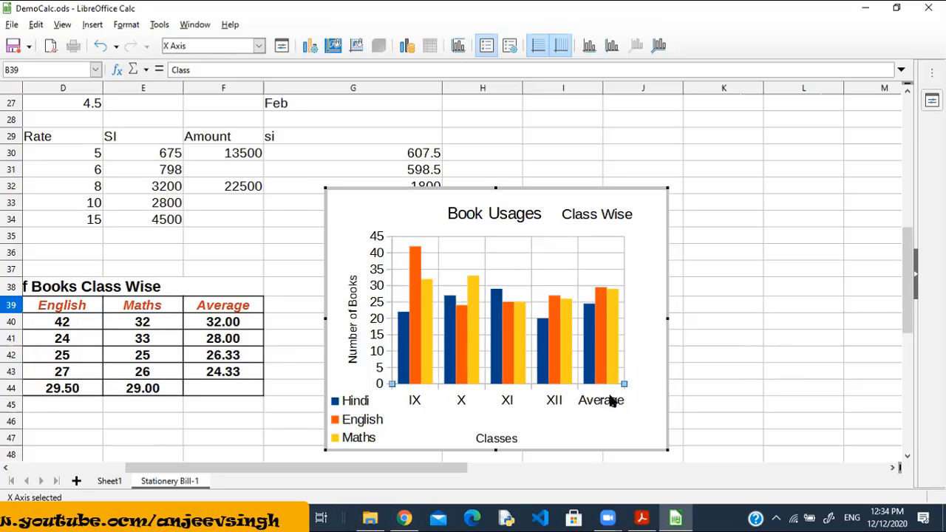
pyautogui.doubleClick(620, 386)
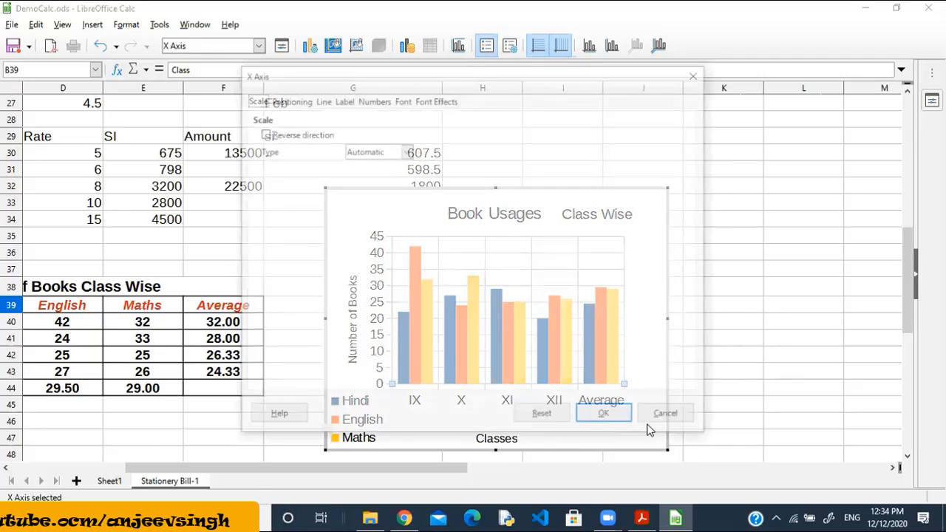
pyautogui.click(666, 419)
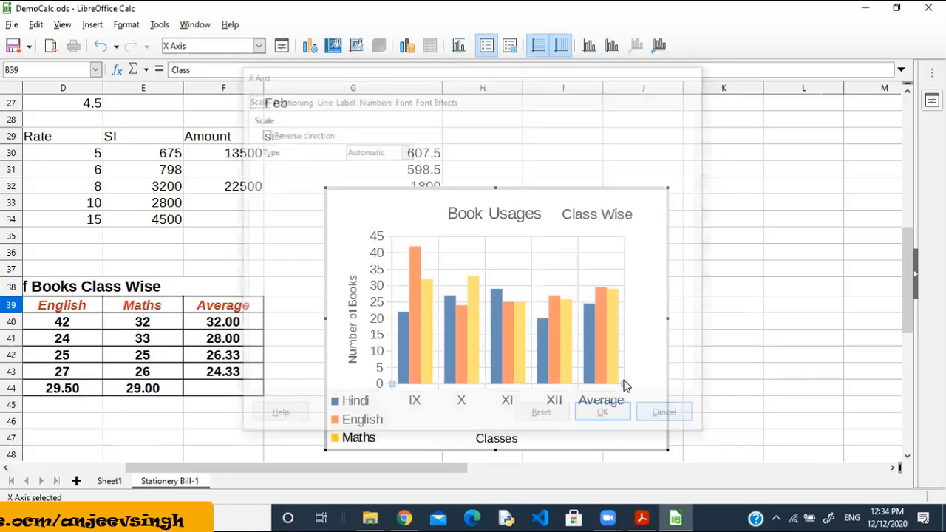
# Step: Try to change the fill colour of the English data series to the dark red a7074b from the standard palette
pyautogui.click(589, 318)
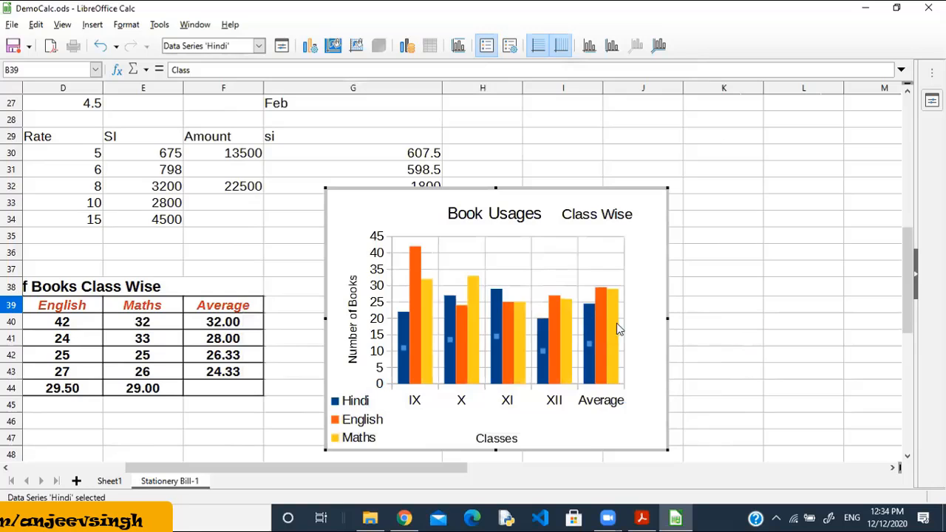
pyautogui.click(600, 304)
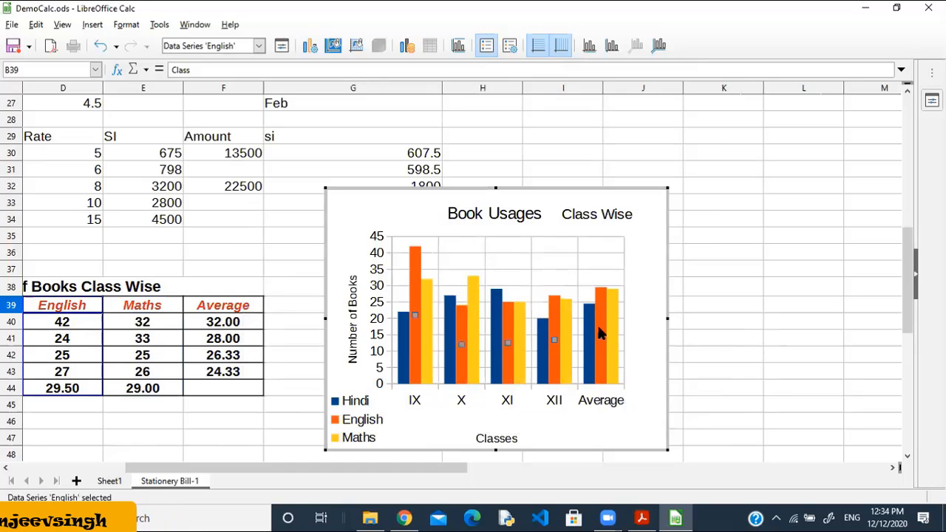
pyautogui.doubleClick(415, 318)
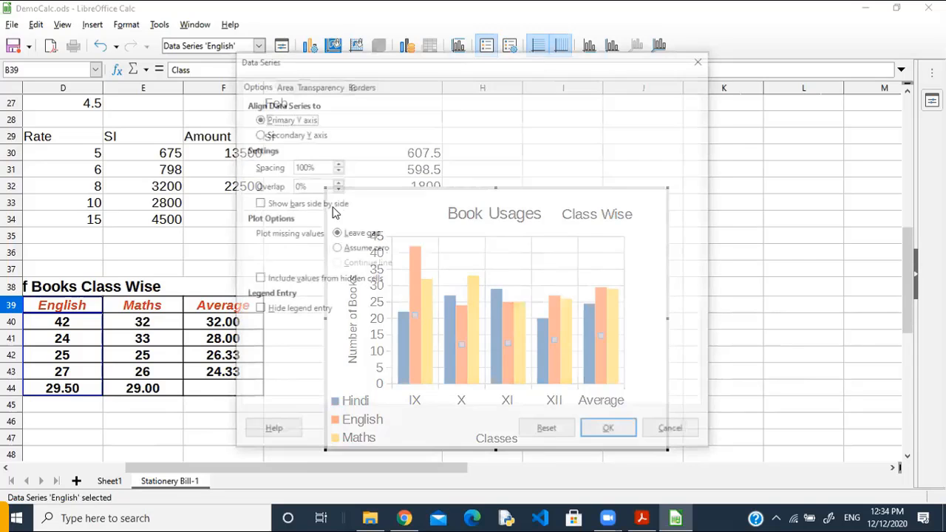
pyautogui.click(283, 85)
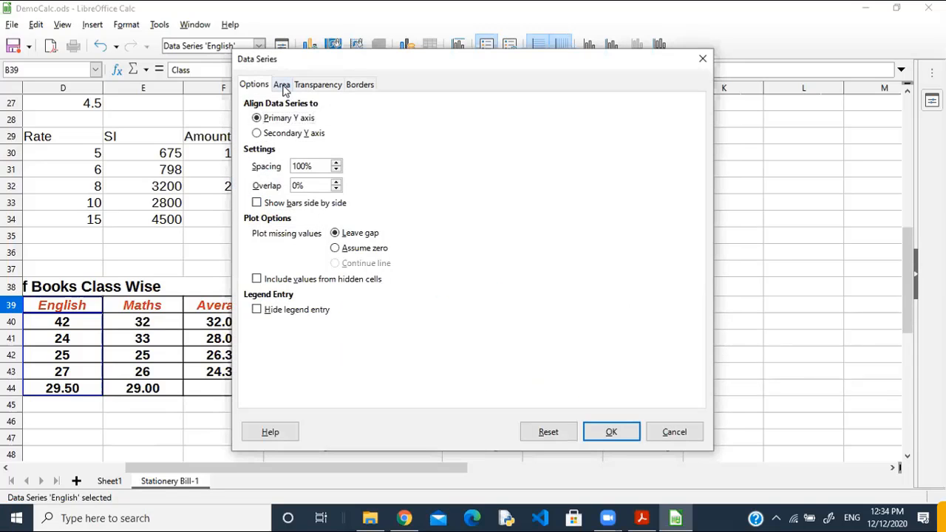
pyautogui.click(315, 85)
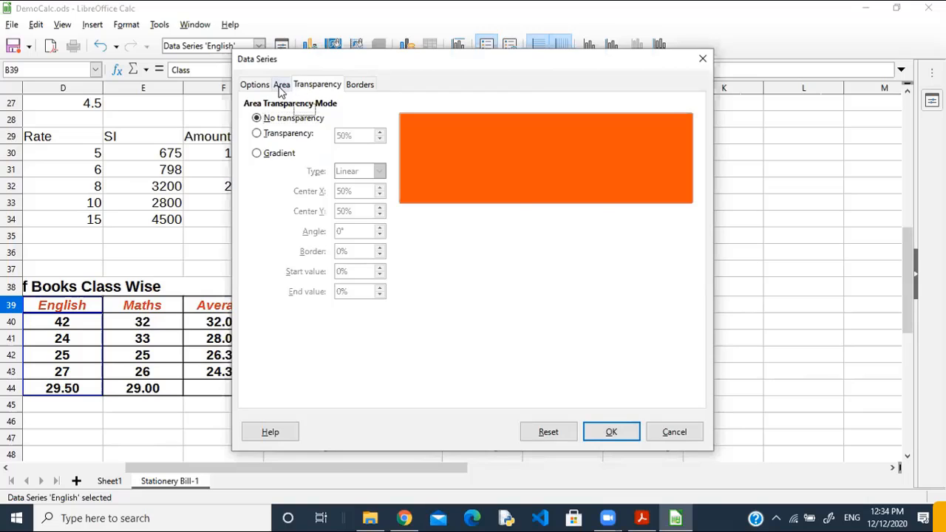
pyautogui.click(280, 87)
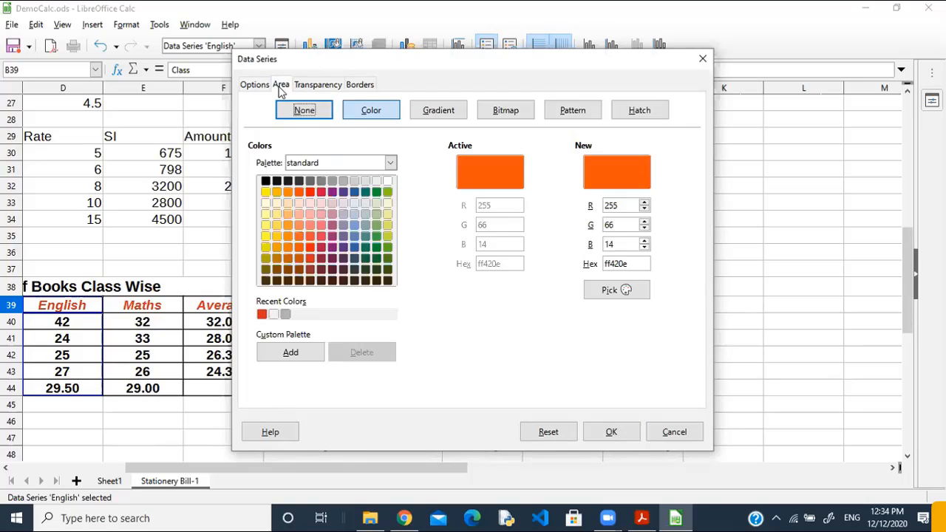
pyautogui.click(384, 111)
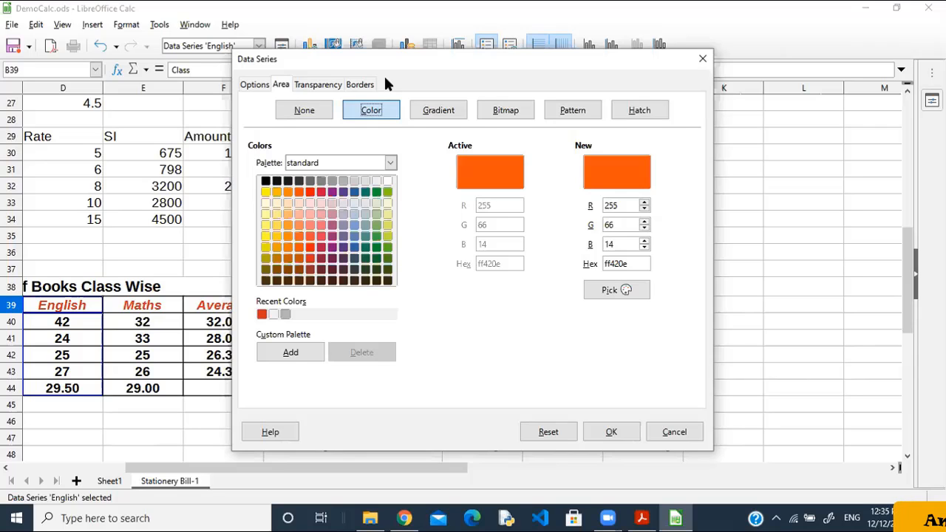
pyautogui.moveTo(383, 74); pyautogui.dragTo(217, 67)
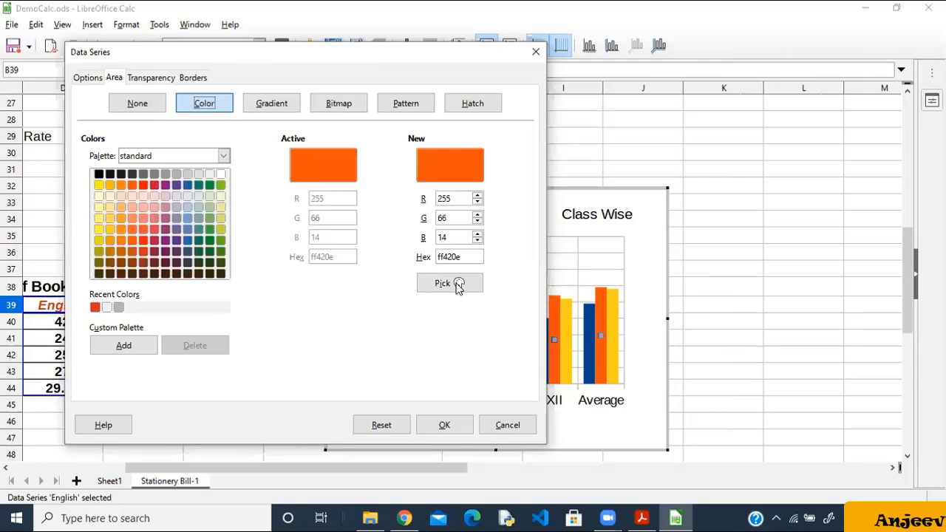
pyautogui.click(152, 240)
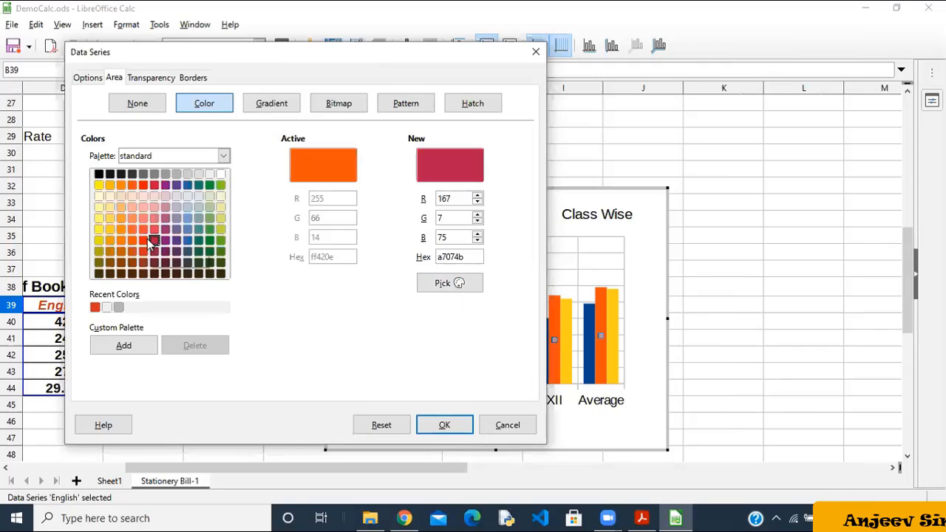
pyautogui.click(463, 431)
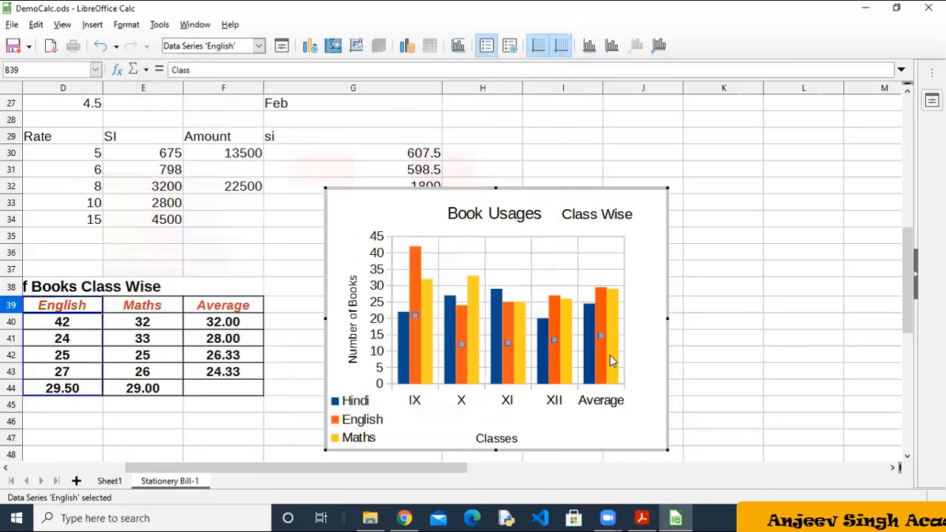
pyautogui.doubleClick(413, 317)
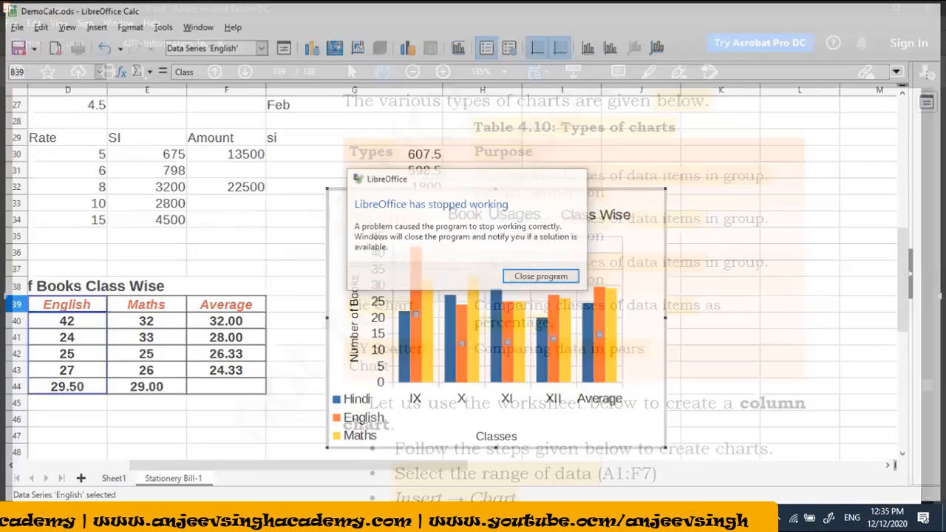
# Step: Reopen the recent file DemoCalc in LibreOffice Calc, recover DemoCalc.ods, and select empty cell G38 beside the book usage table
pyautogui.press('super')
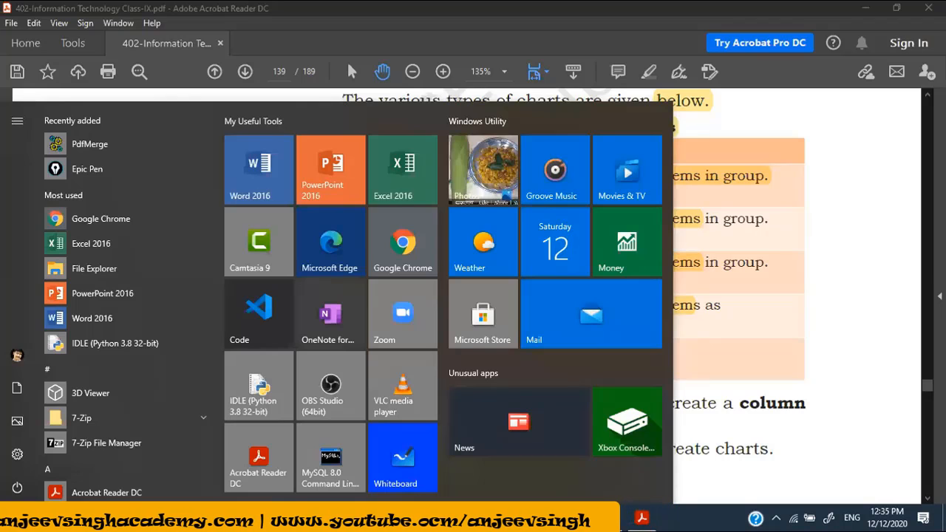
pyautogui.write('libre')
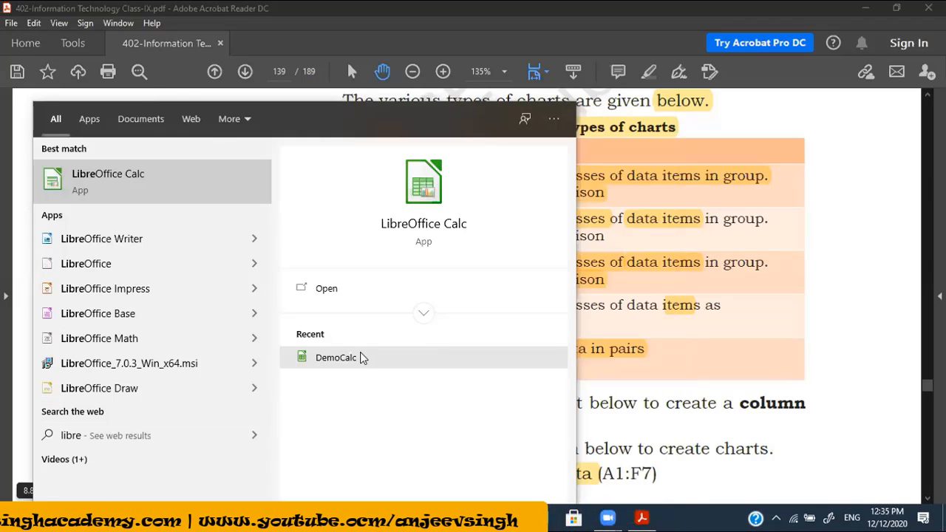
pyautogui.click(337, 358)
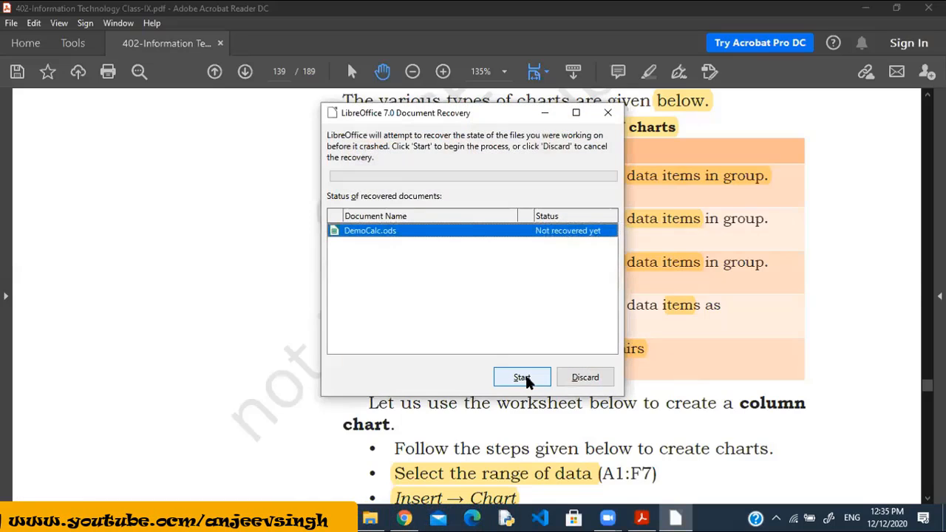
pyautogui.click(526, 380)
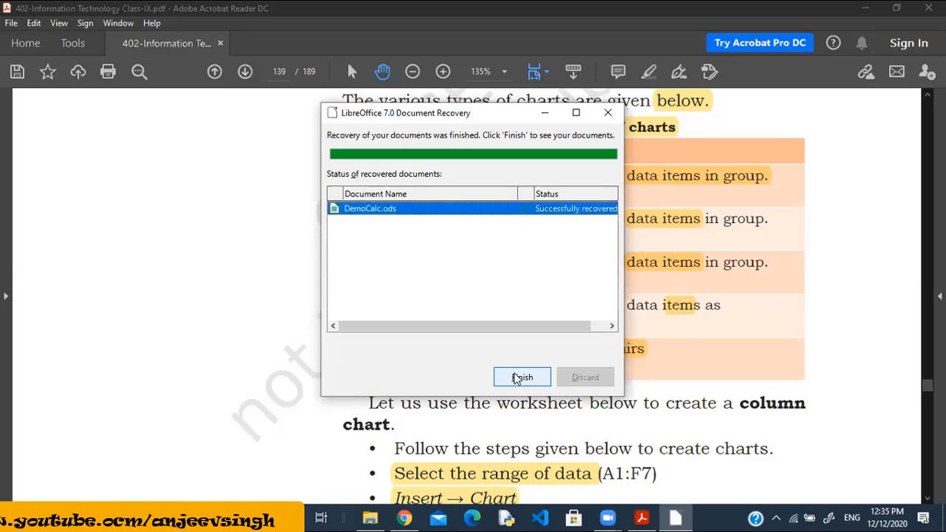
pyautogui.click(522, 378)
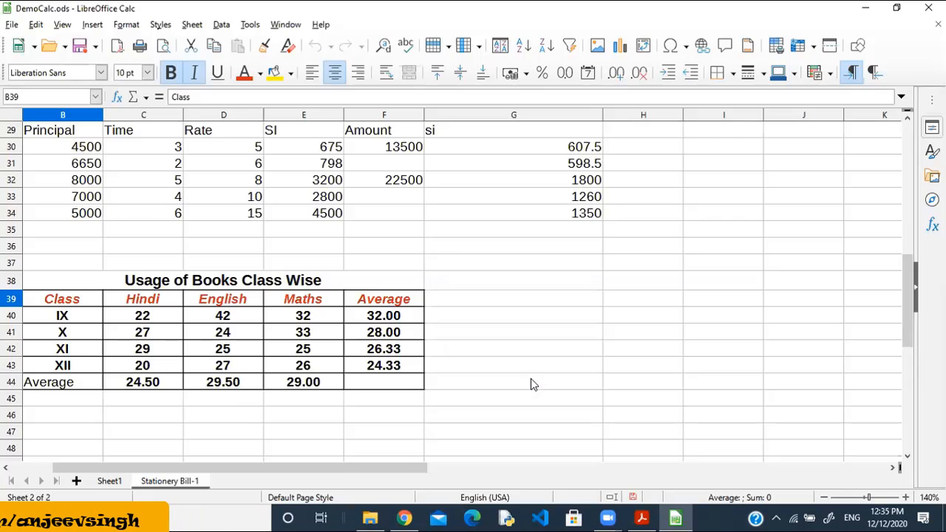
pyautogui.click(530, 384)
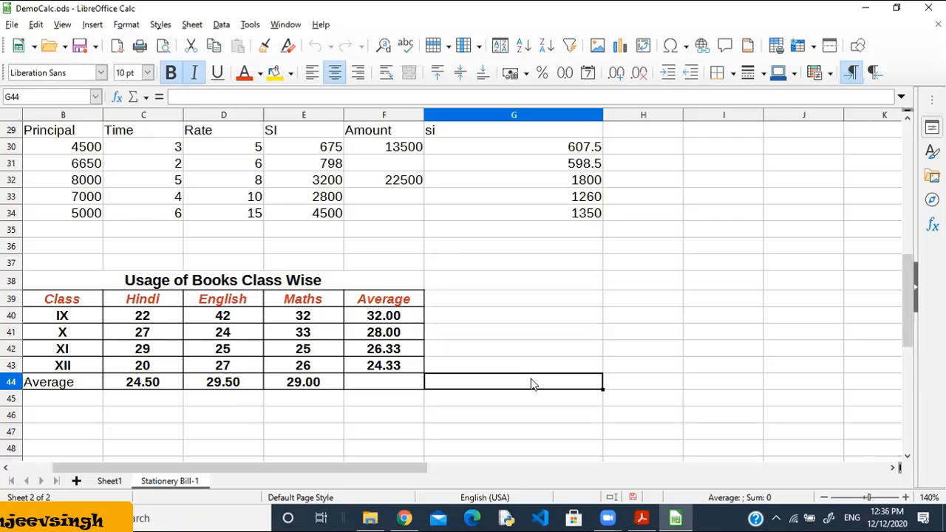
pyautogui.click(531, 278)
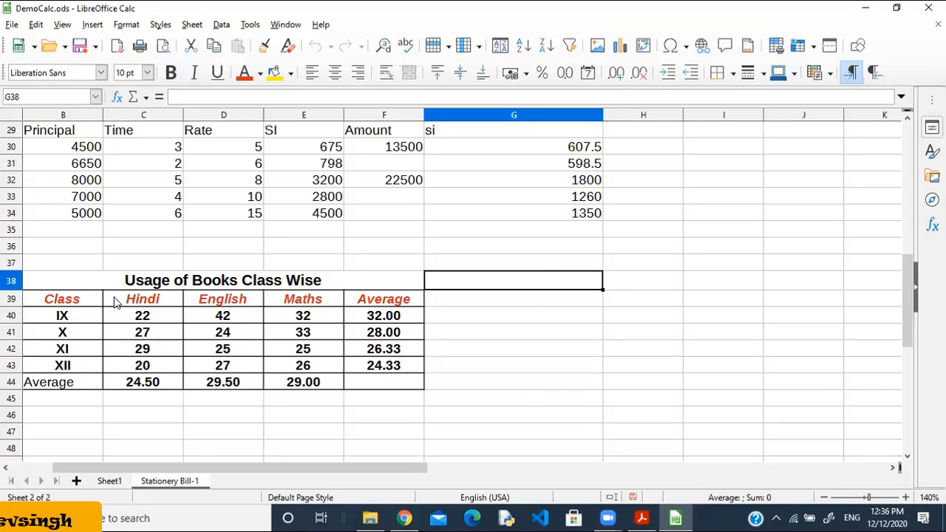
# Step: Insert a chart from the range B39:F44 of the book usage table and choose the Bar chart type
pyautogui.moveTo(75, 304); pyautogui.dragTo(397, 391)
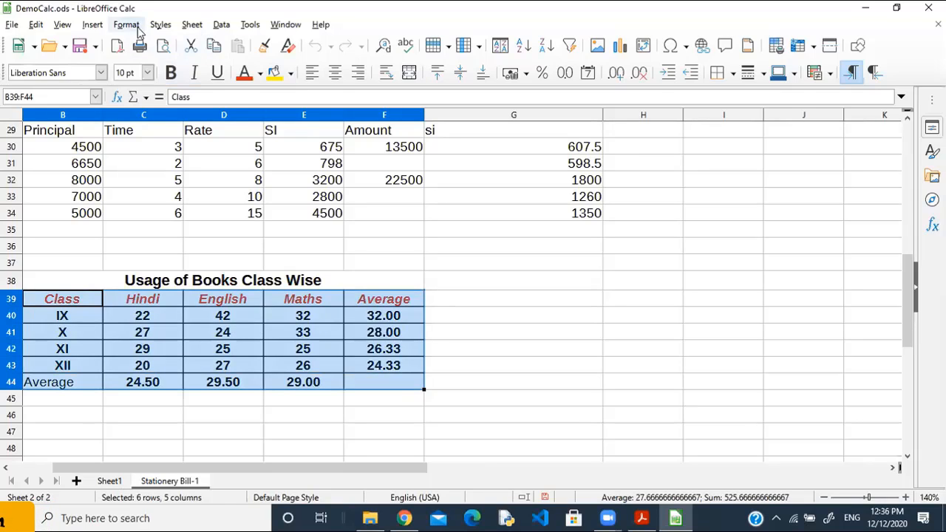
pyautogui.click(93, 25)
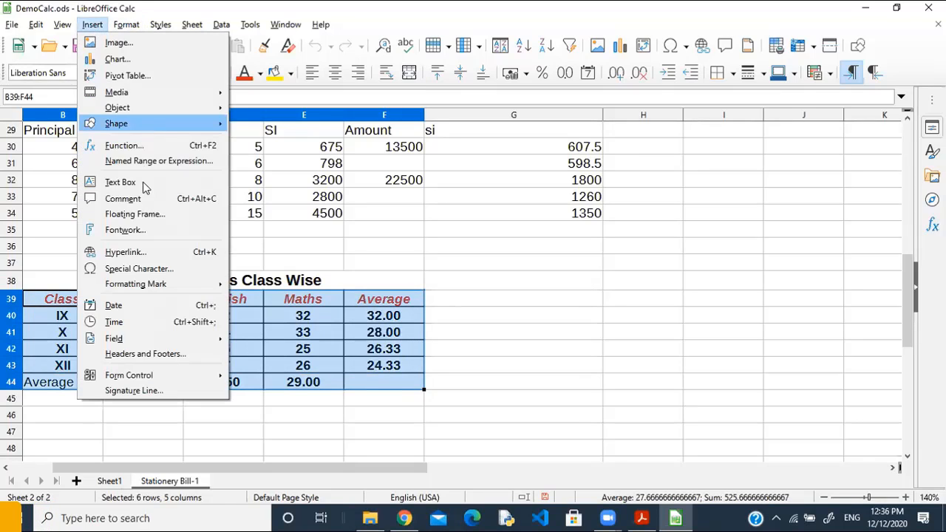
pyautogui.moveTo(141, 126)
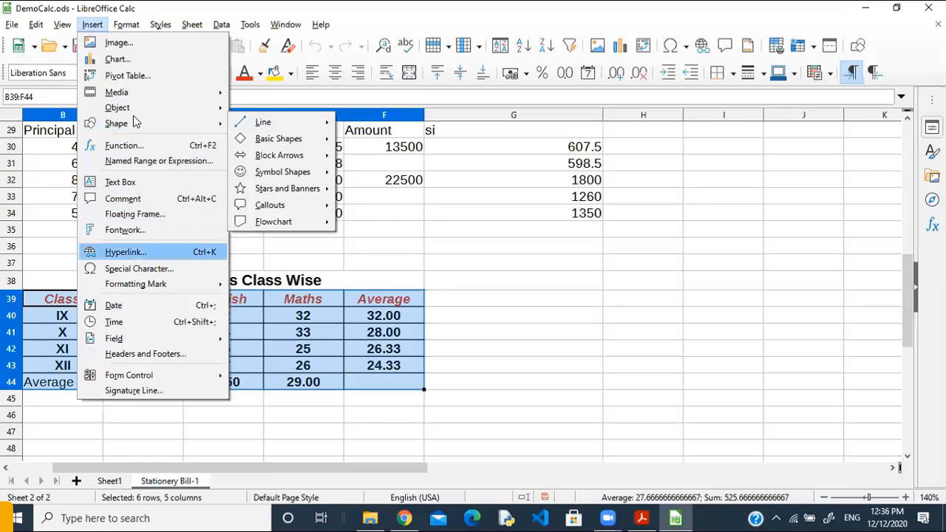
pyautogui.click(129, 63)
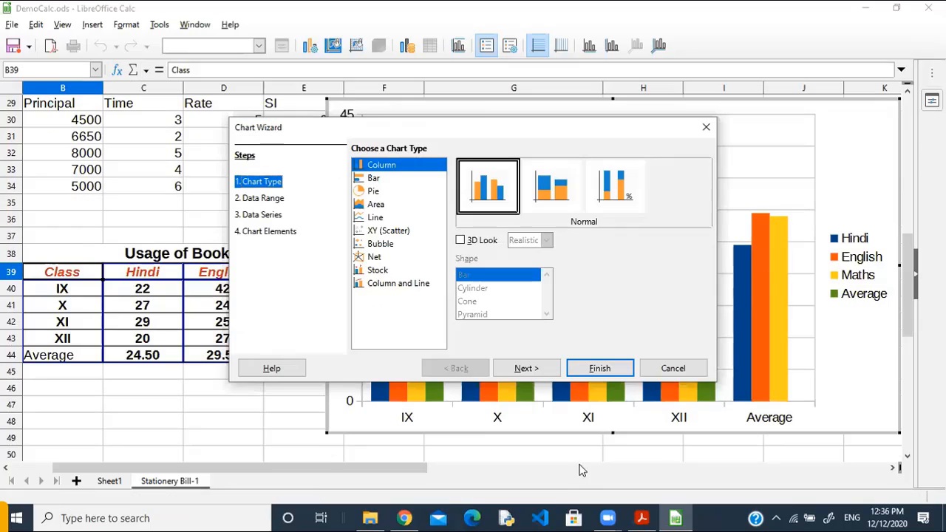
pyautogui.click(637, 517)
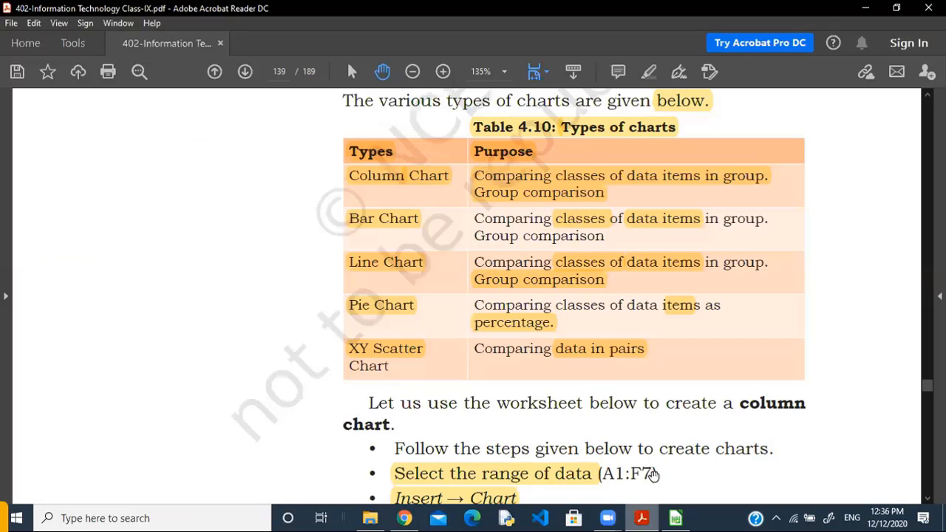
pyautogui.click(676, 518)
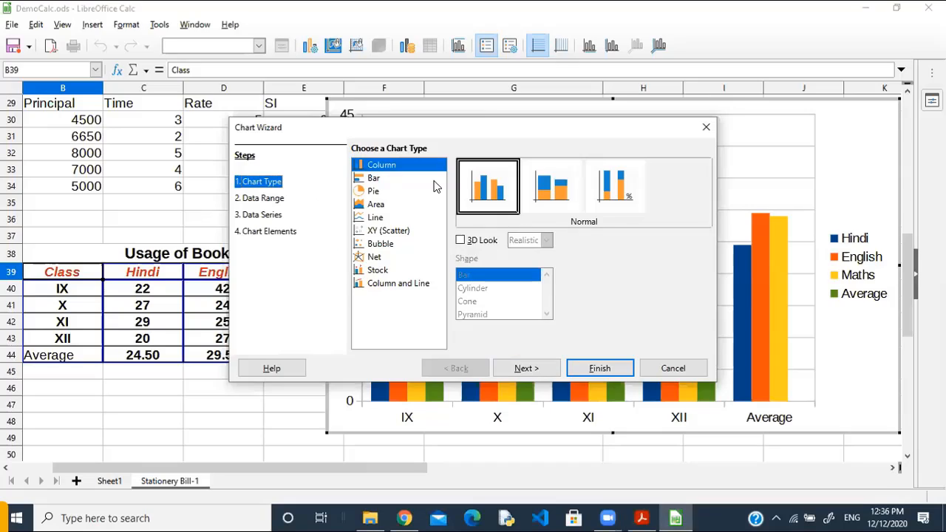
pyautogui.click(377, 178)
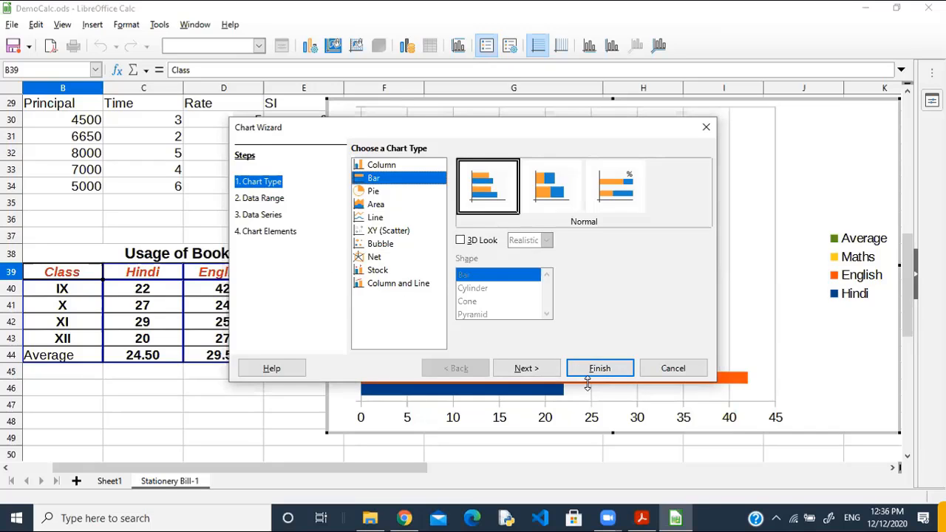
# Step: Try arranging the bar chart's data series in rows, and return them to columns
pyautogui.click(535, 370)
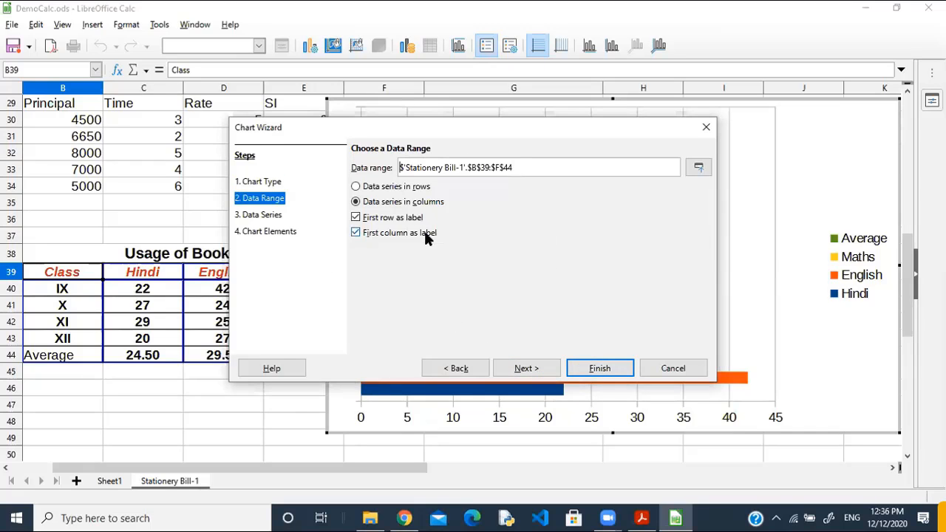
pyautogui.click(397, 188)
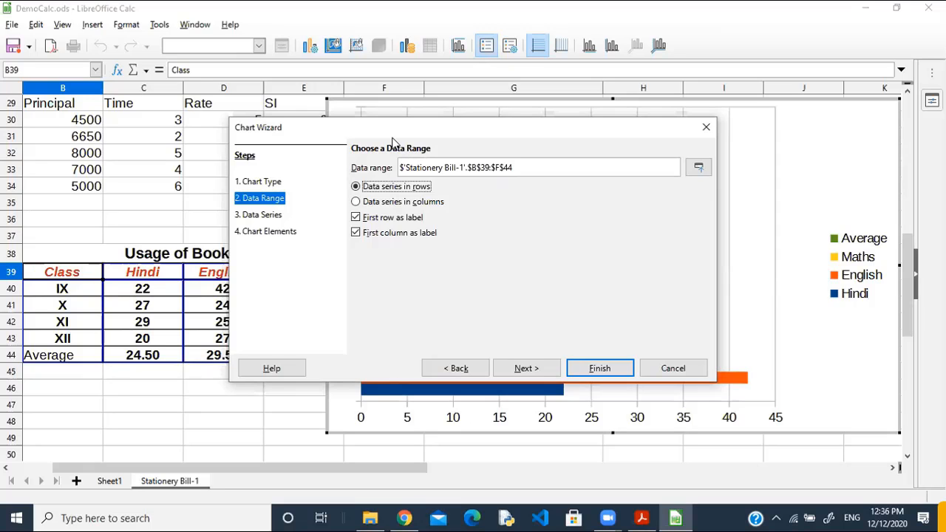
pyautogui.moveTo(393, 139); pyautogui.dragTo(666, 131)
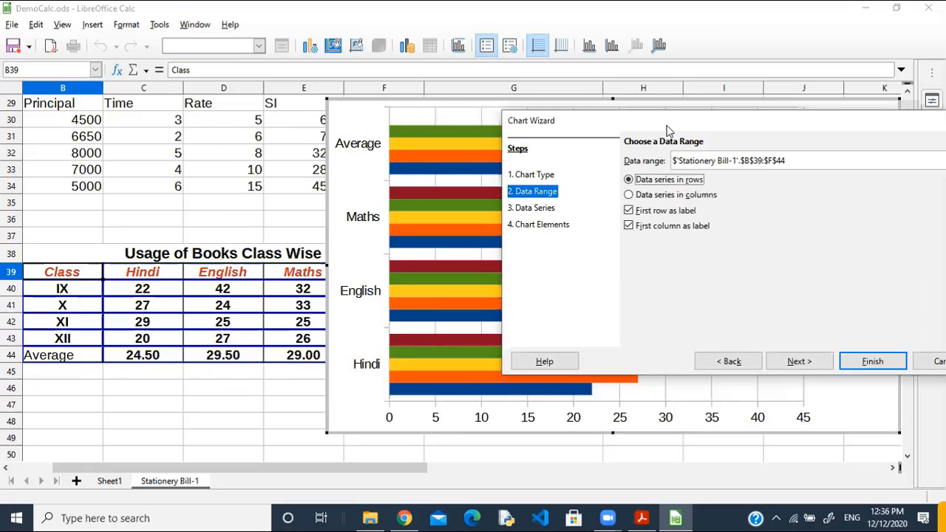
pyautogui.click(654, 196)
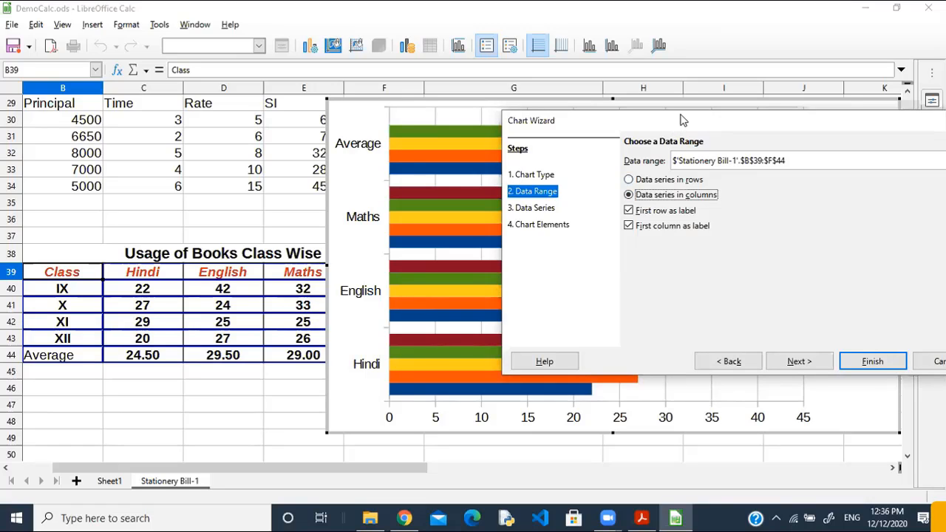
pyautogui.moveTo(682, 120); pyautogui.dragTo(546, 84)
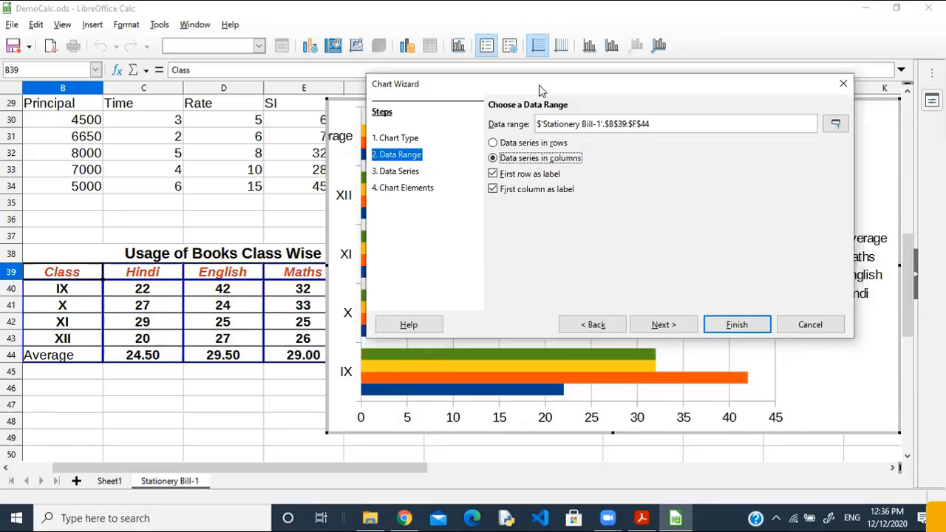
# Step: Finish the normal bar chart without titles and shrink it to fit beside the table, from about row 36 to row 48
pyautogui.click(414, 139)
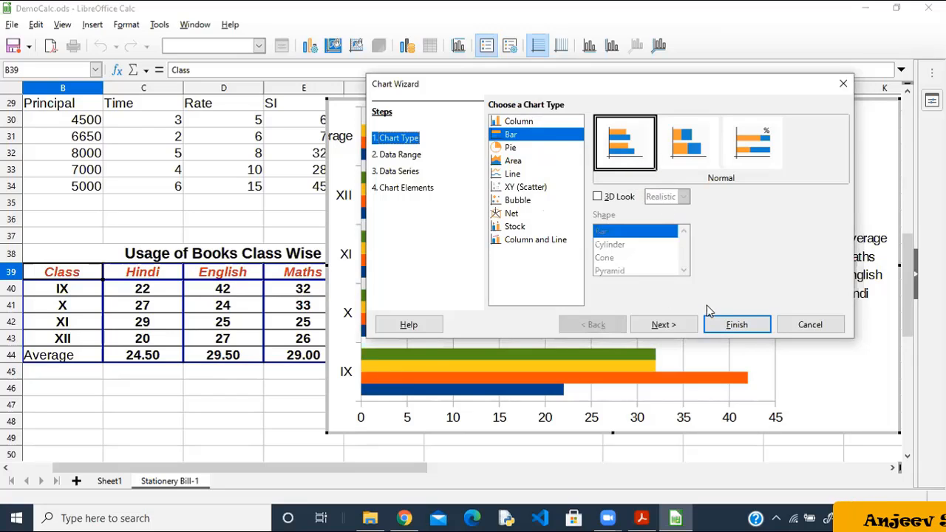
pyautogui.click(691, 325)
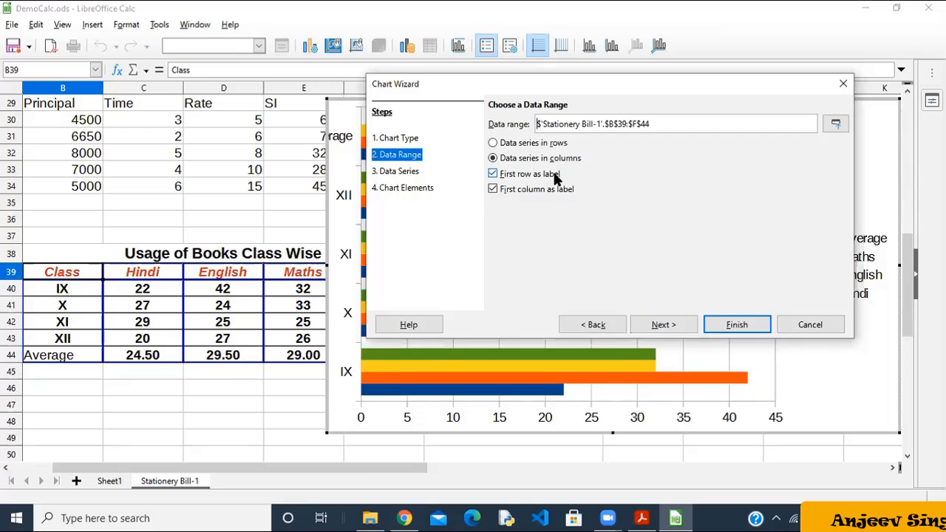
pyautogui.click(670, 327)
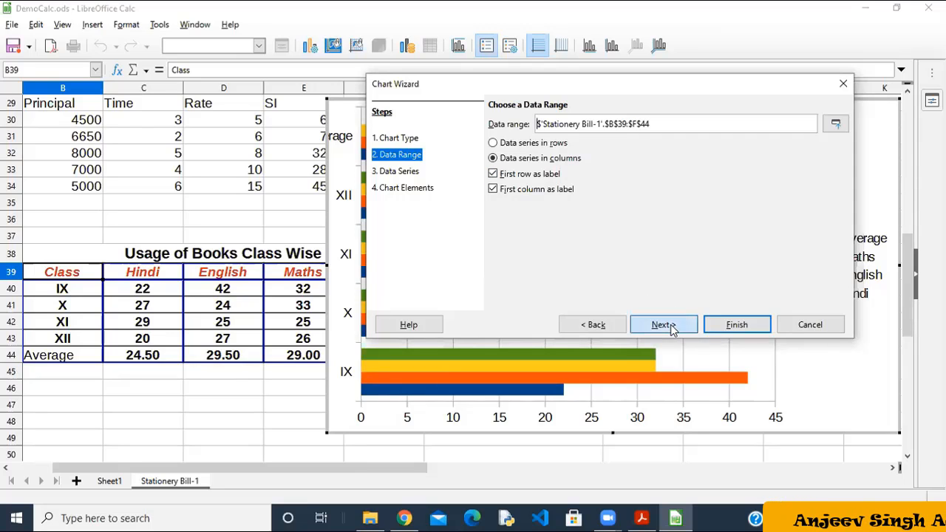
pyautogui.click(664, 326)
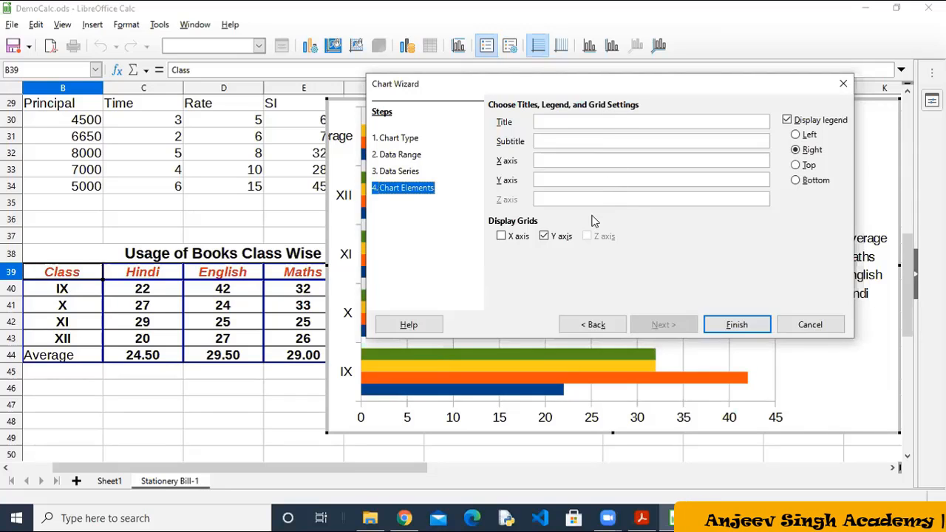
pyautogui.click(736, 324)
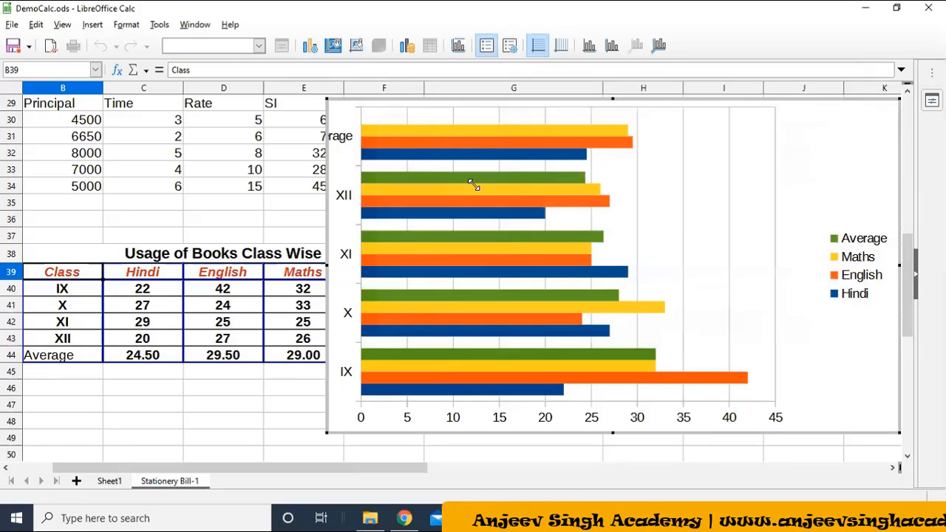
pyautogui.moveTo(327, 98); pyautogui.dragTo(560, 210)
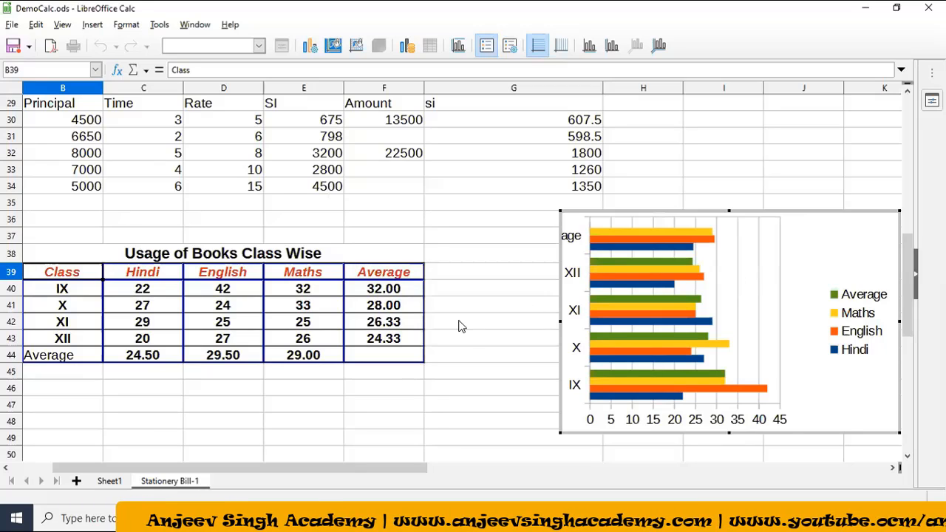
pyautogui.click(83, 300)
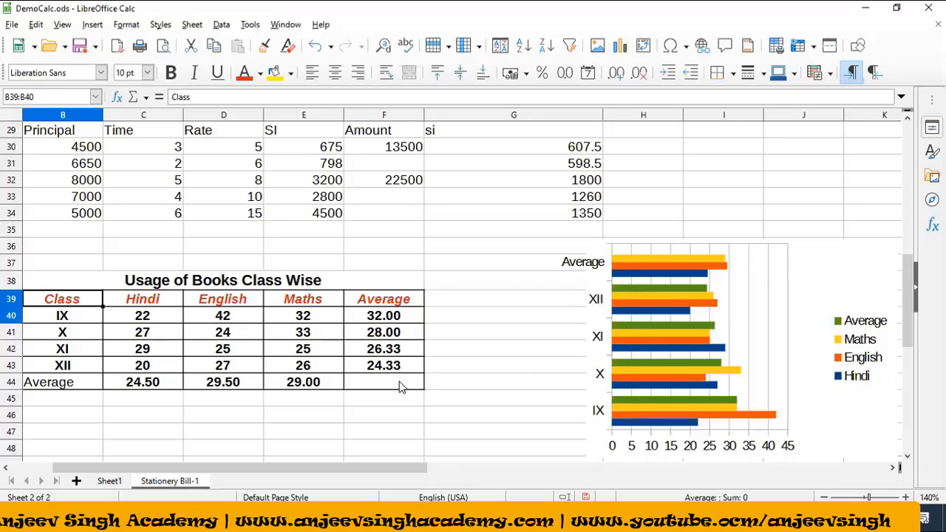
pyautogui.click(620, 49)
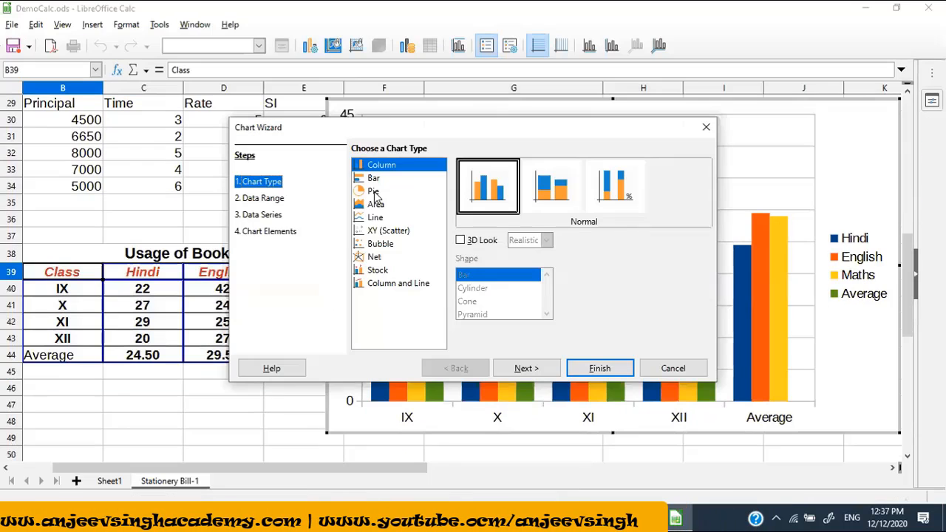
pyautogui.click(374, 192)
pyautogui.click(670, 367)
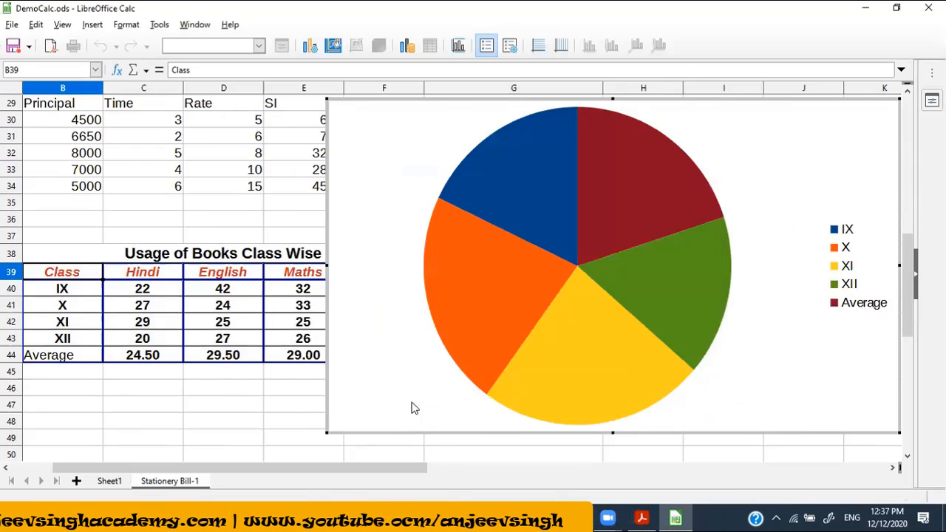
pyautogui.click(294, 403)
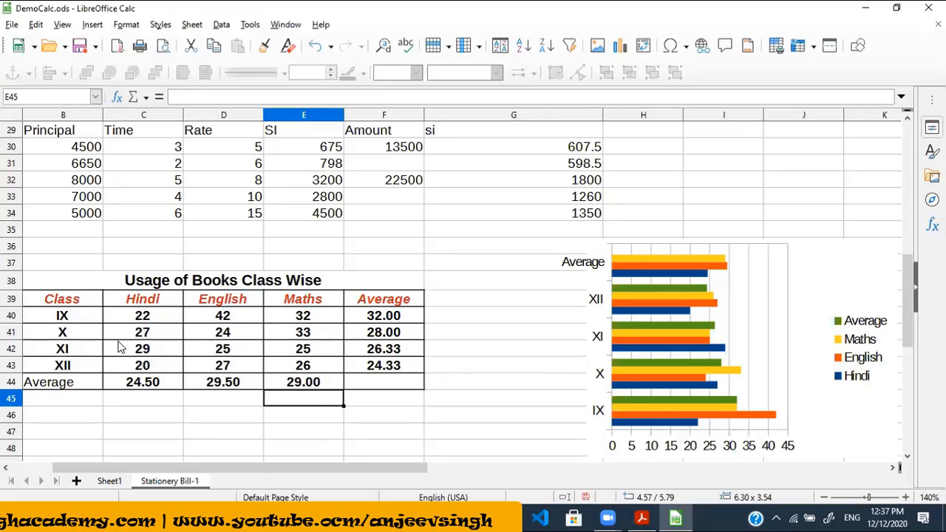
# Step: Insert a chart from only the Class and Hindi columns, range B39:C43, and choose the normal Pie chart type
pyautogui.moveTo(62, 298); pyautogui.dragTo(138, 366)
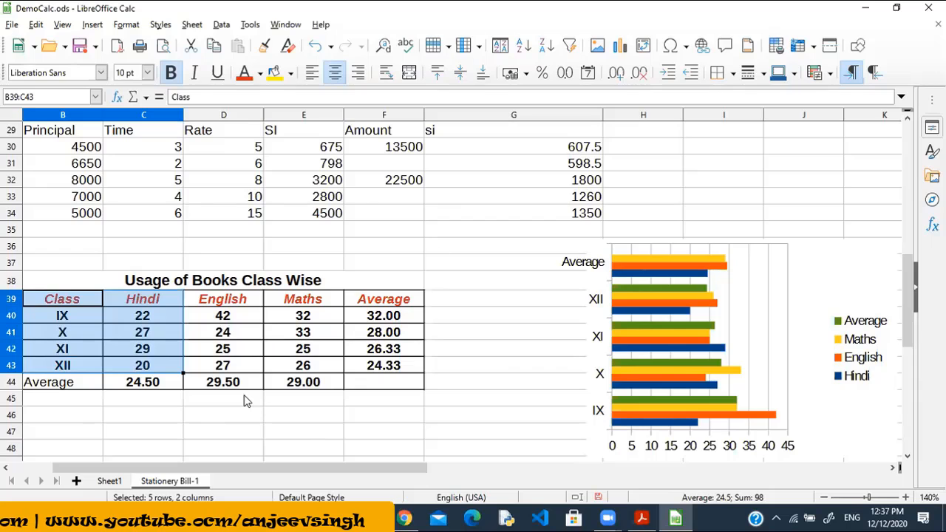
pyautogui.click(621, 48)
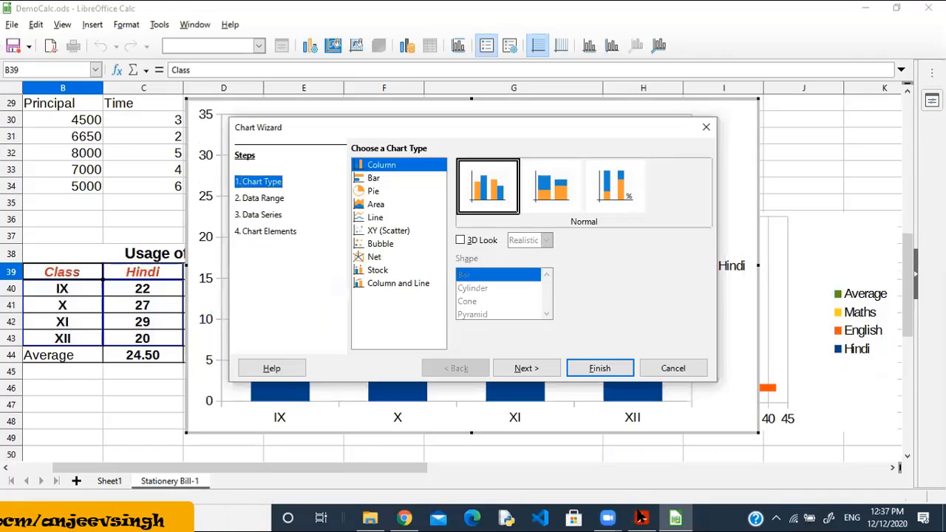
pyautogui.click(641, 518)
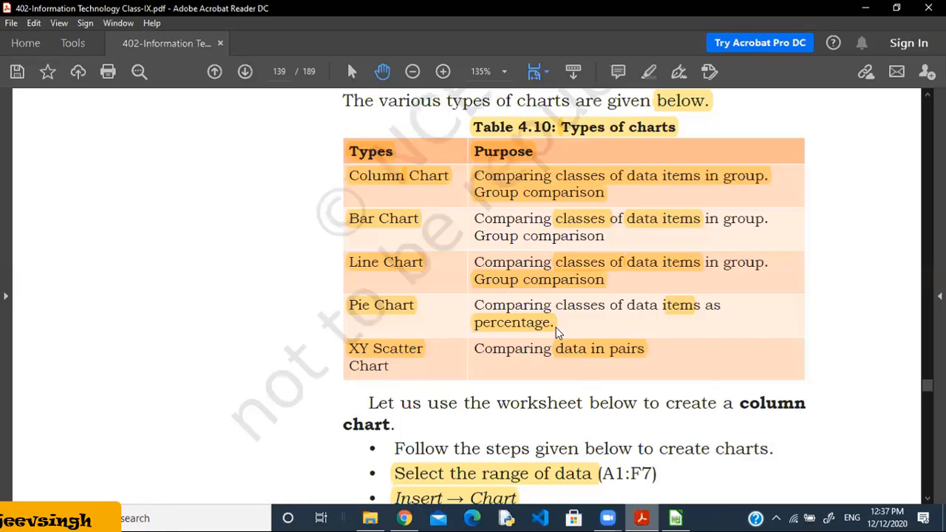
pyautogui.hotkey('alt', 'Tab')
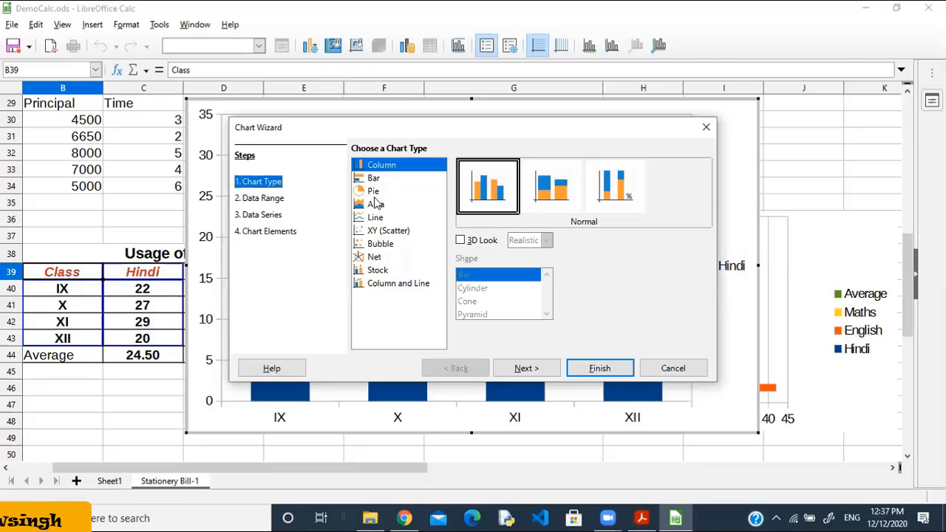
pyautogui.click(374, 193)
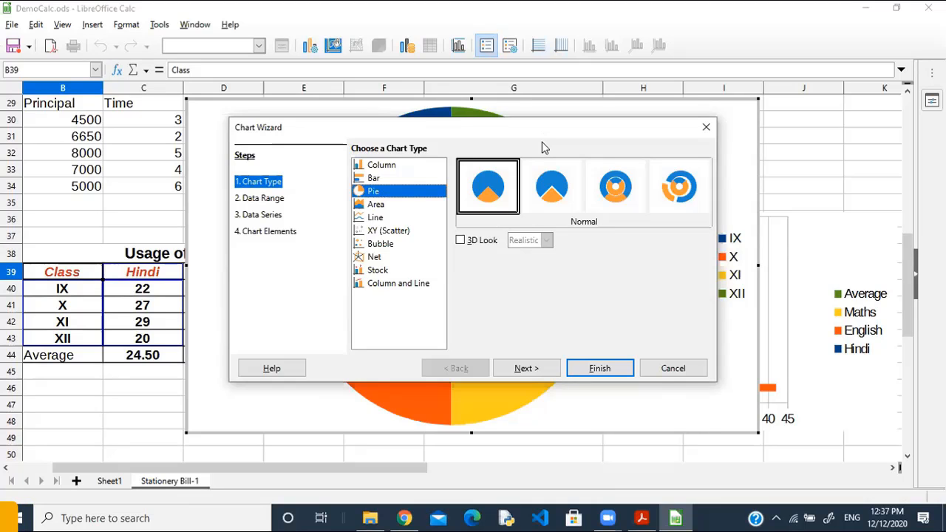
pyautogui.moveTo(541, 132); pyautogui.dragTo(536, 111)
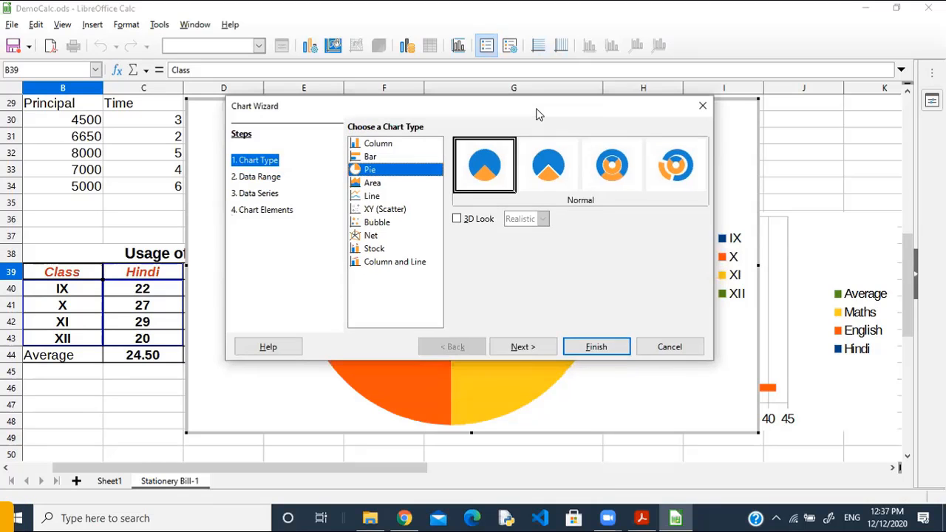
# Step: Try arranging the pie chart's data series in rows, and restore them to columns
pyautogui.click(524, 350)
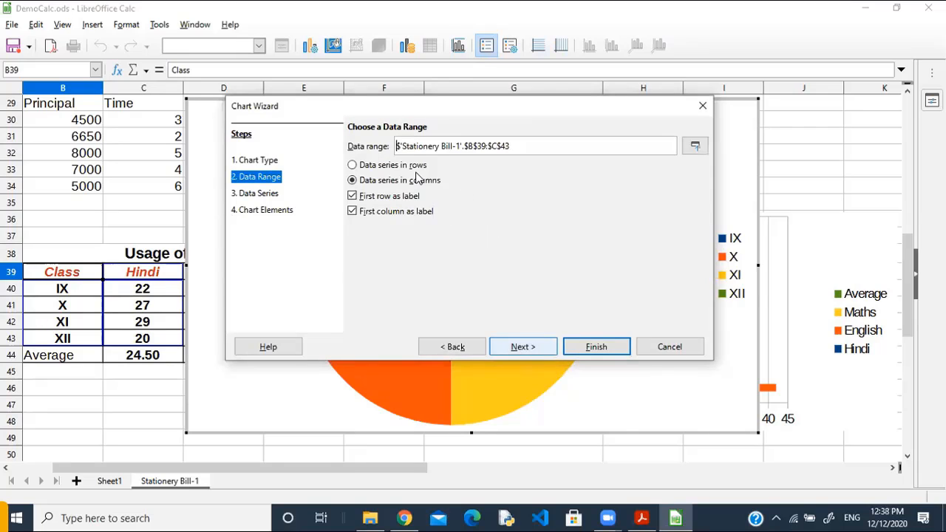
pyautogui.hotkey('alt', 'r')
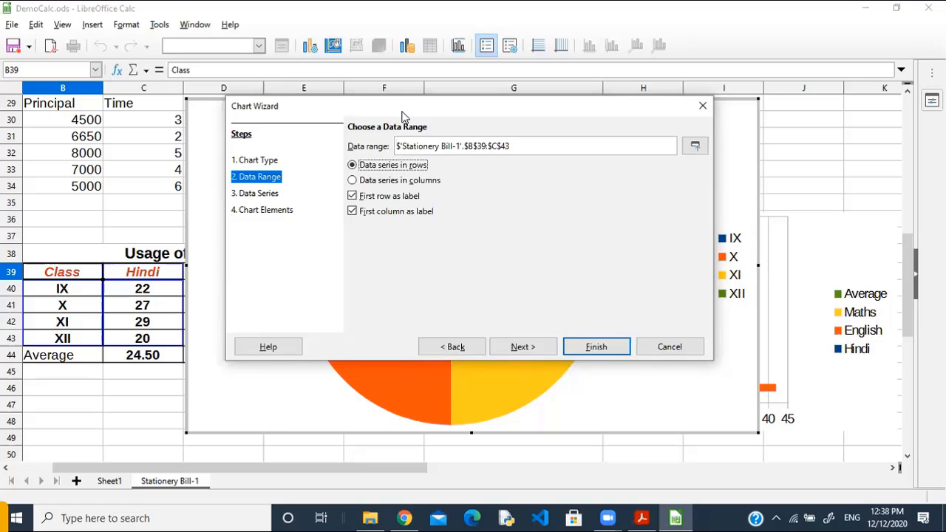
pyautogui.moveTo(402, 119); pyautogui.dragTo(459, 154)
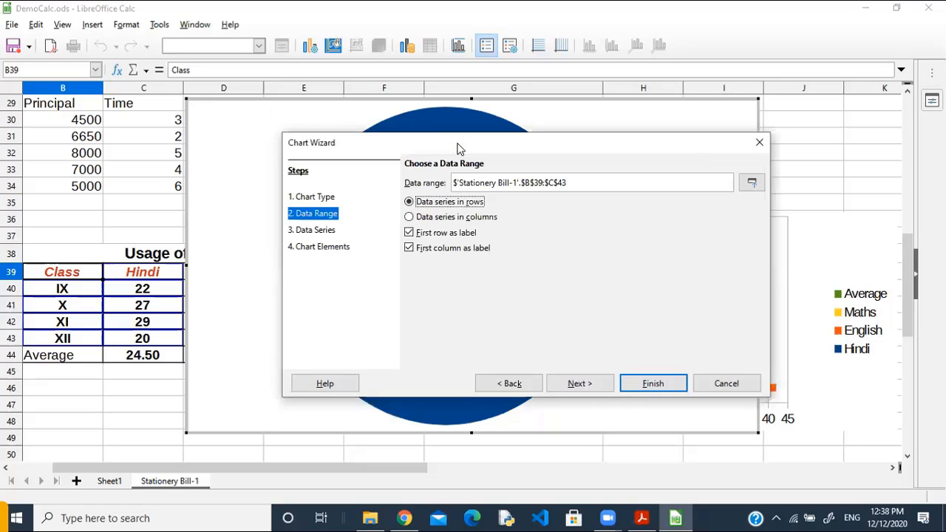
pyautogui.click(476, 219)
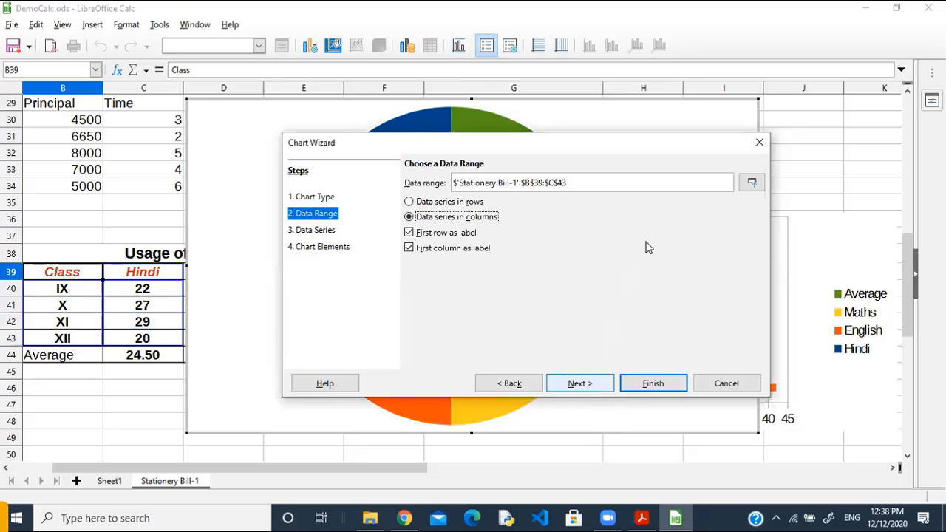
# Step: Keep the Hindi series and its ranges, title the chart "Pie Chart", and finish it with the legend on the right
pyautogui.click(578, 384)
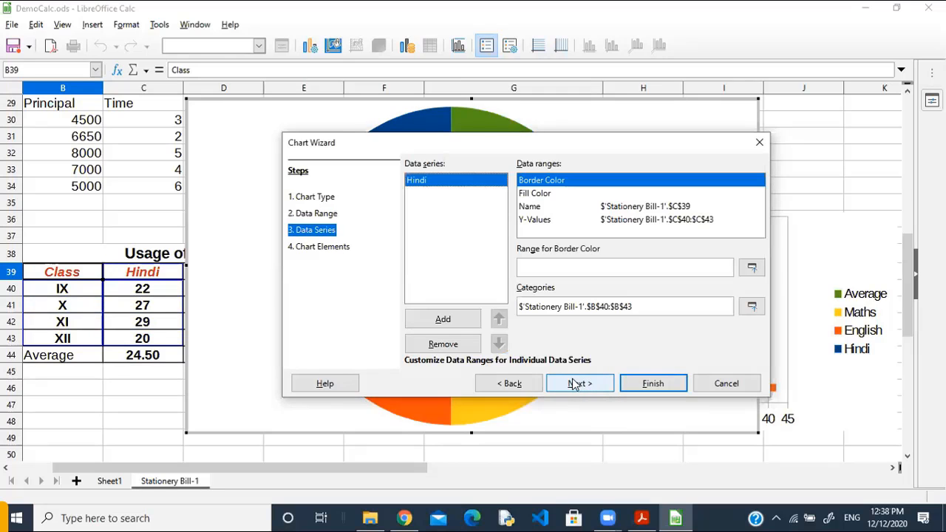
pyautogui.click(575, 384)
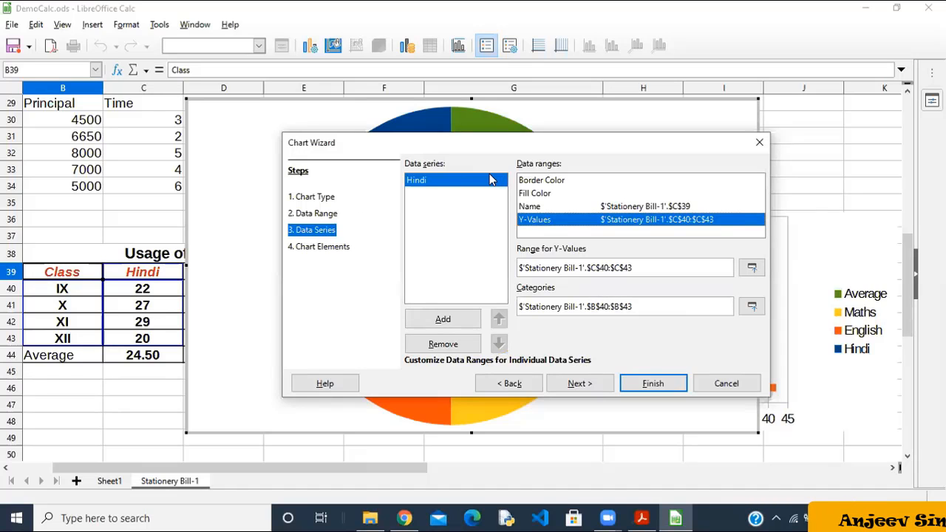
pyautogui.click(598, 387)
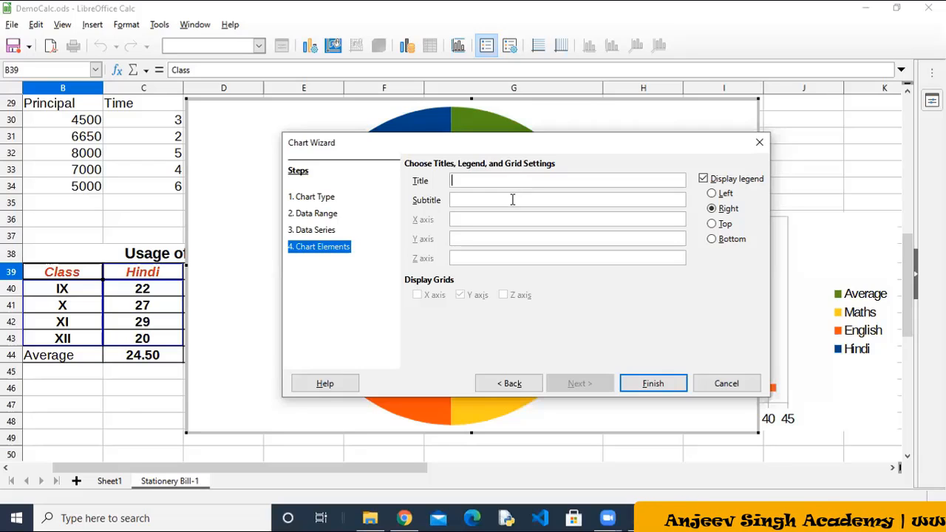
pyautogui.click(648, 386)
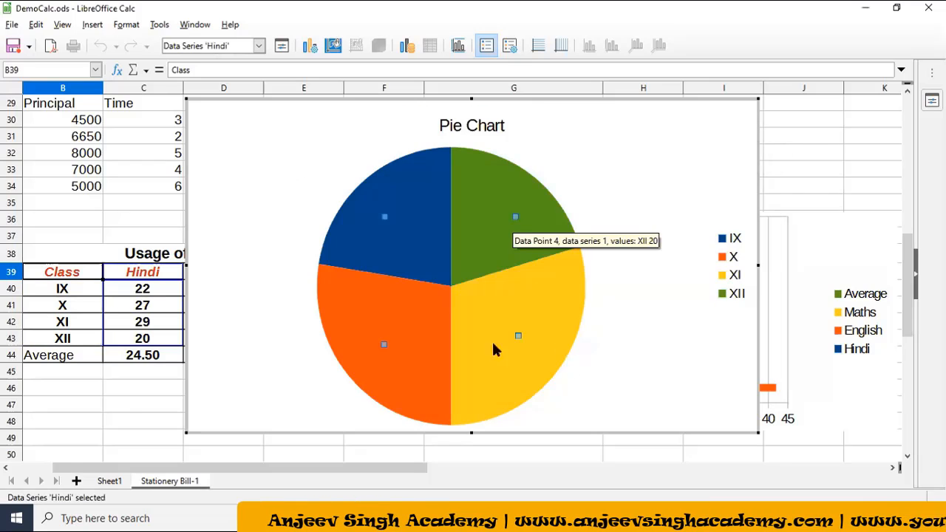
# Step: Review the pie chart's data series ranges without changing them, and add value and percentage labels to the slices
pyautogui.click(362, 139)
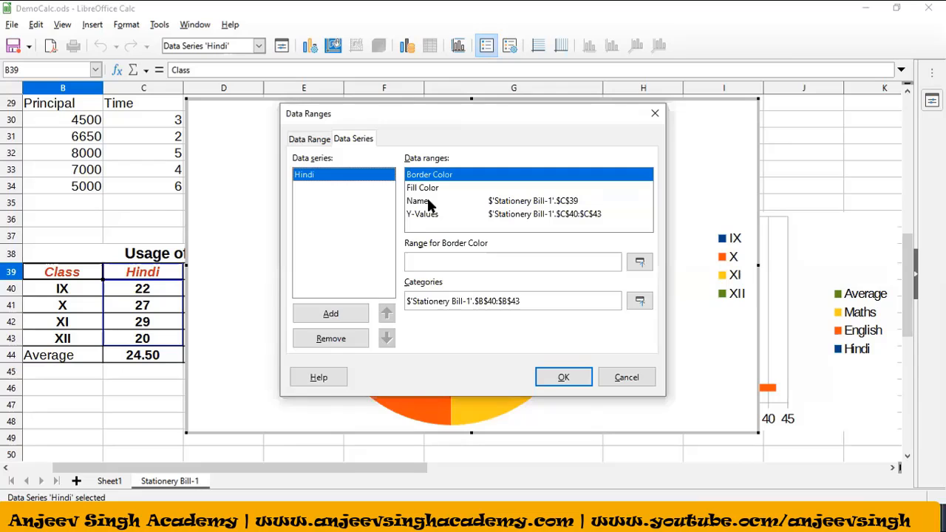
pyautogui.click(621, 378)
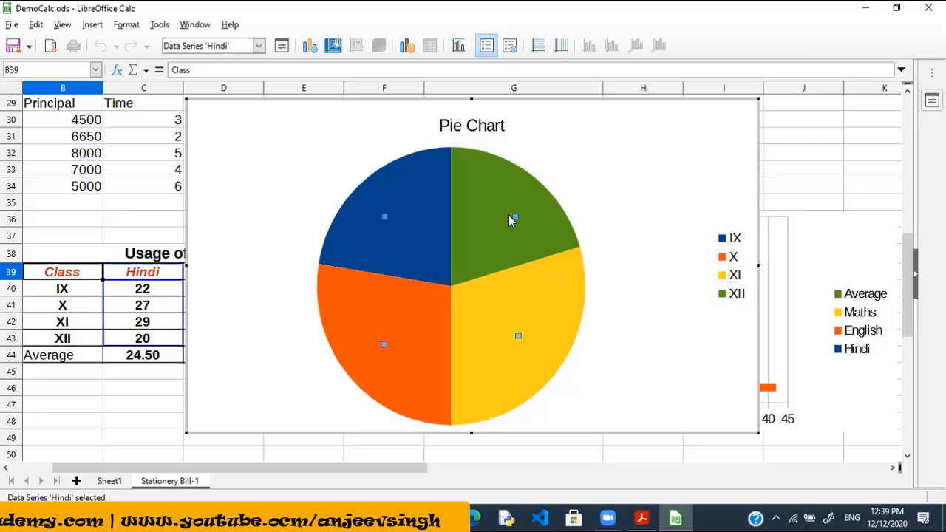
pyautogui.rightClick(405, 212)
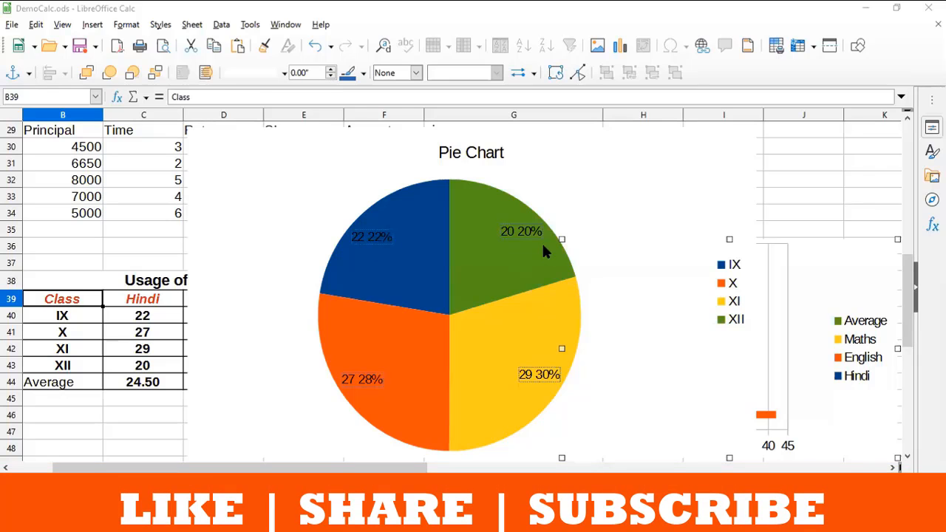
pyautogui.rightClick(390, 239)
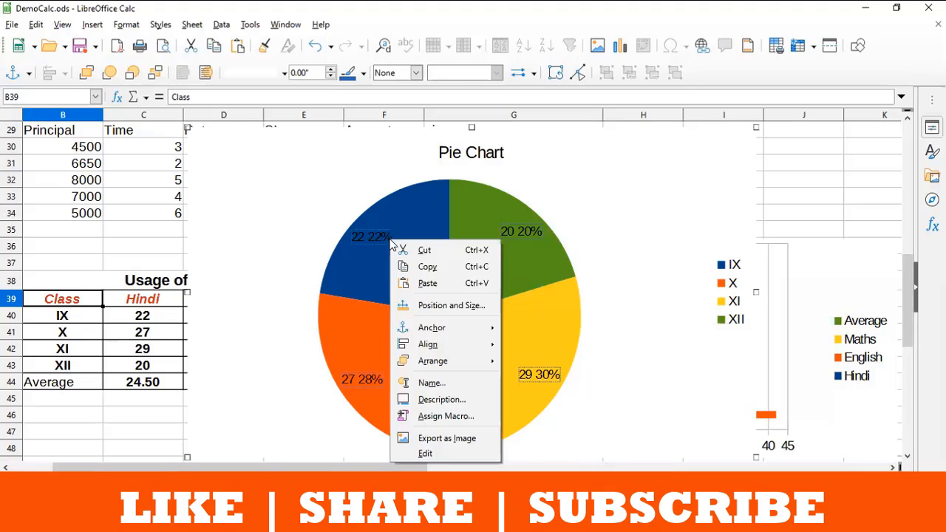
pyautogui.rightClick(434, 234)
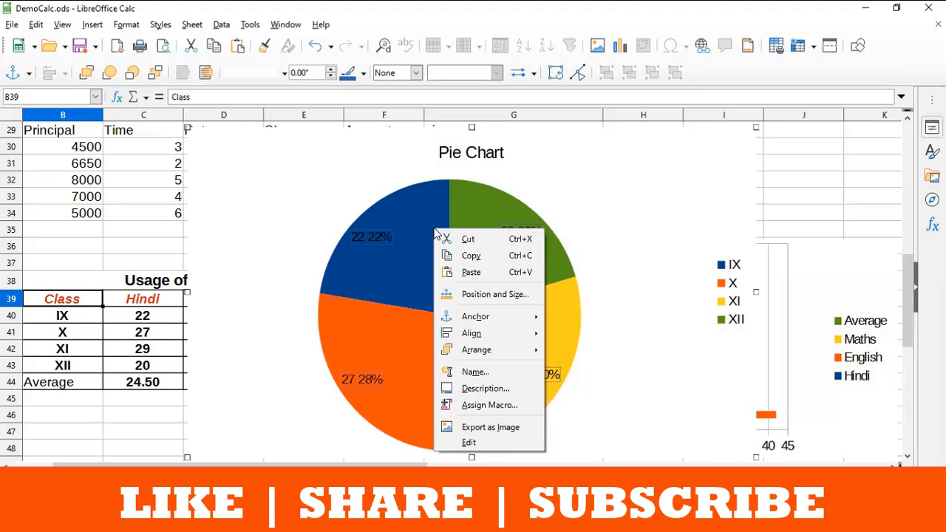
pyautogui.click(394, 299)
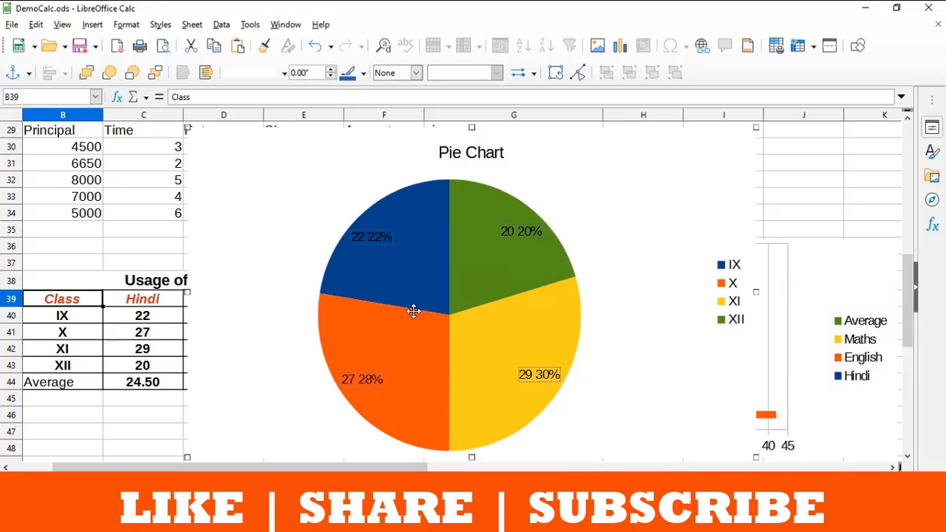
pyautogui.rightClick(413, 311)
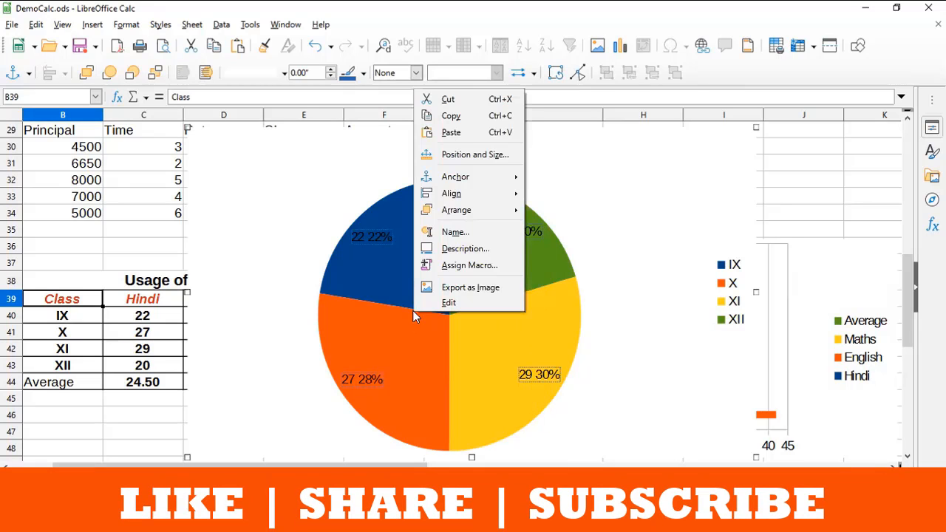
pyautogui.click(486, 375)
pyautogui.rightClick(486, 375)
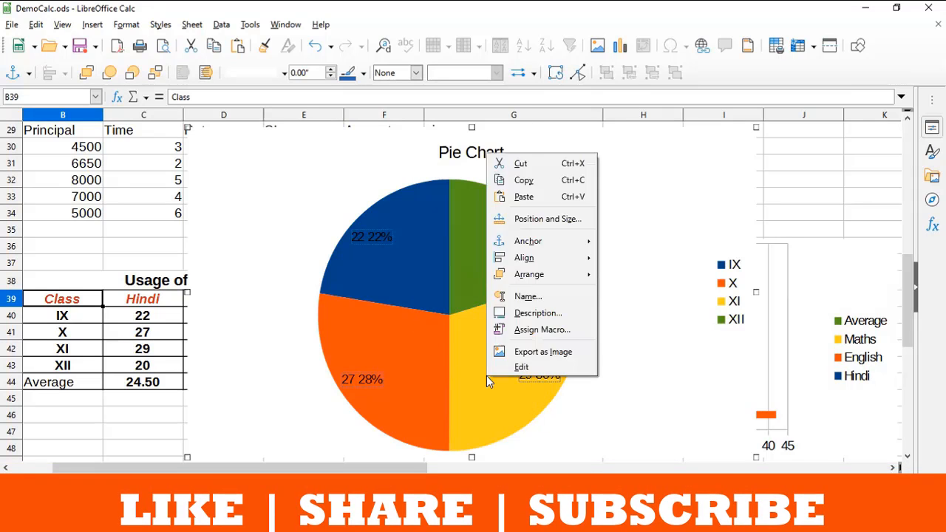
pyautogui.click(458, 339)
pyautogui.click(776, 198)
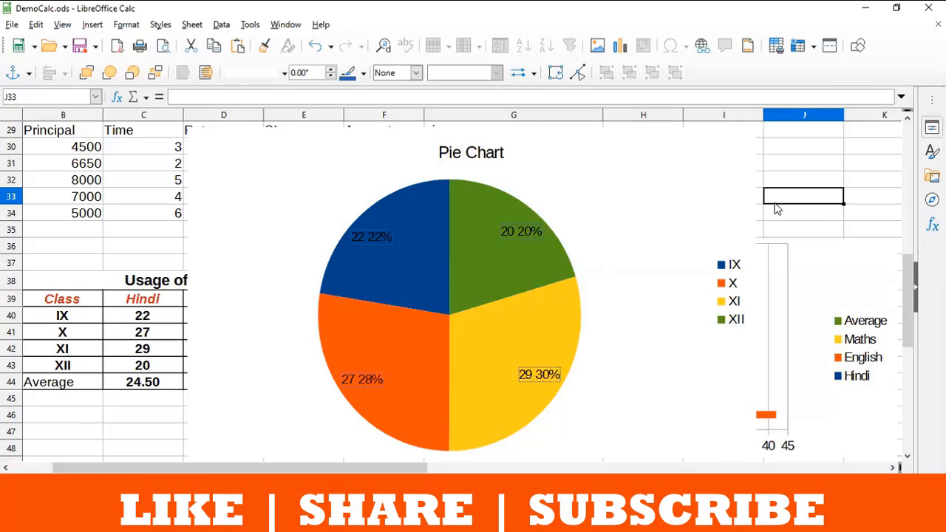